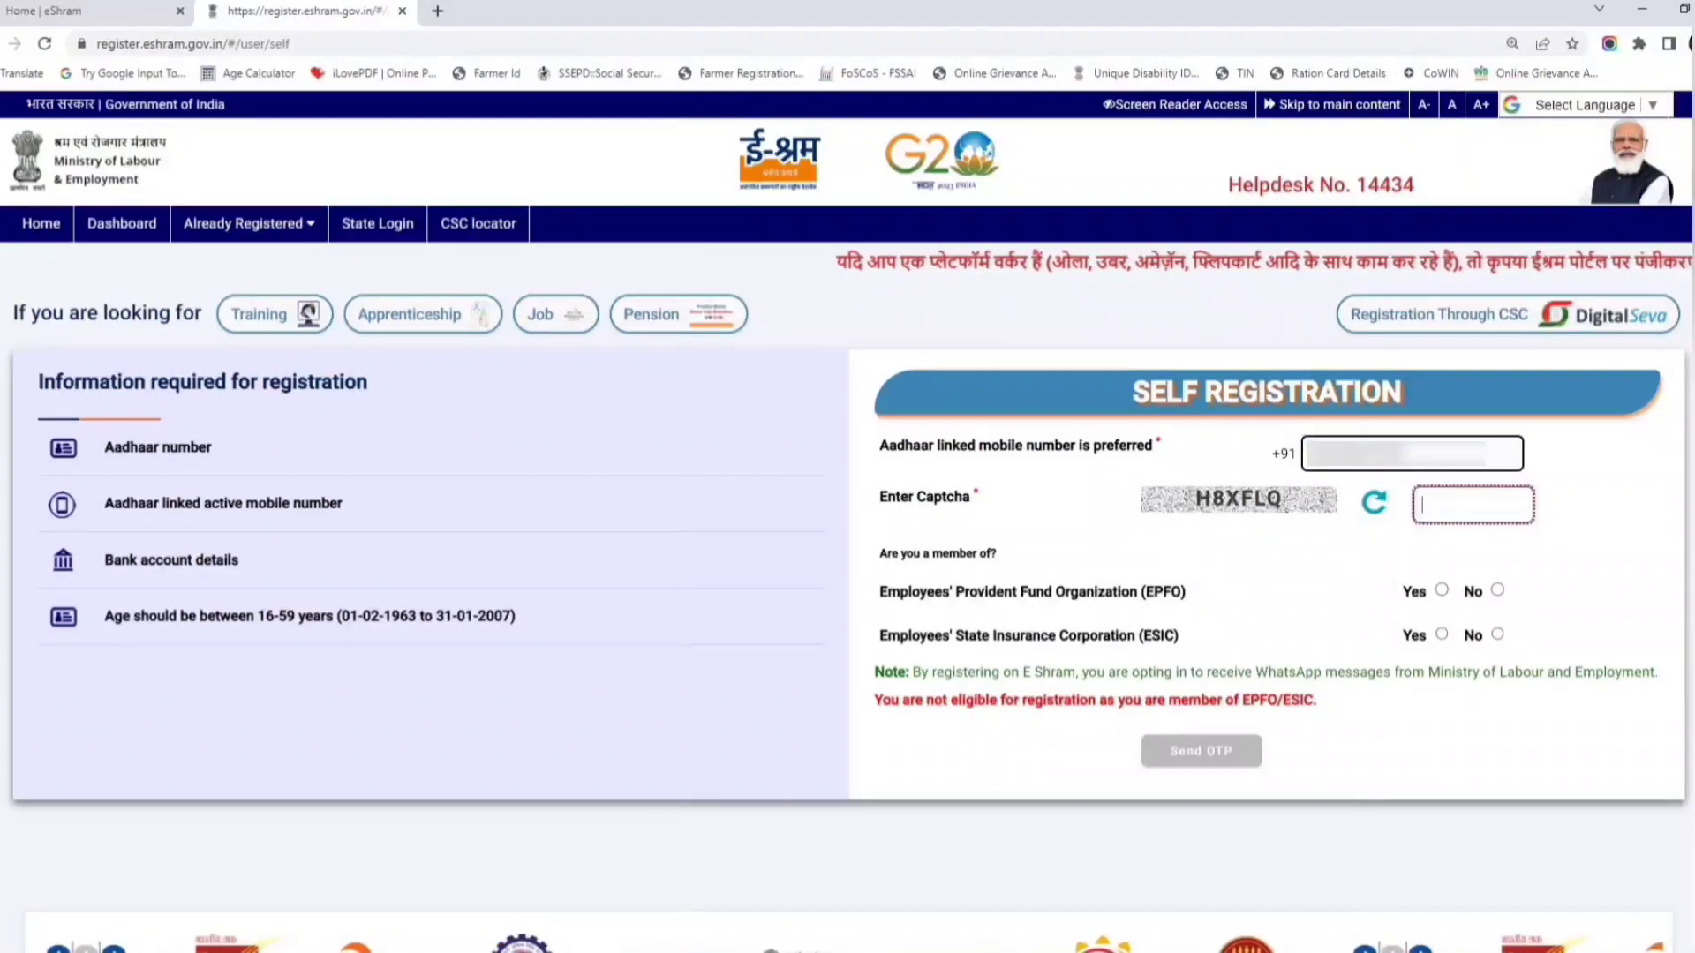
Step: Enter the displayed captcha and answer No to both EPFO and ESIC membership
{"action": "type", "text": "H8"}
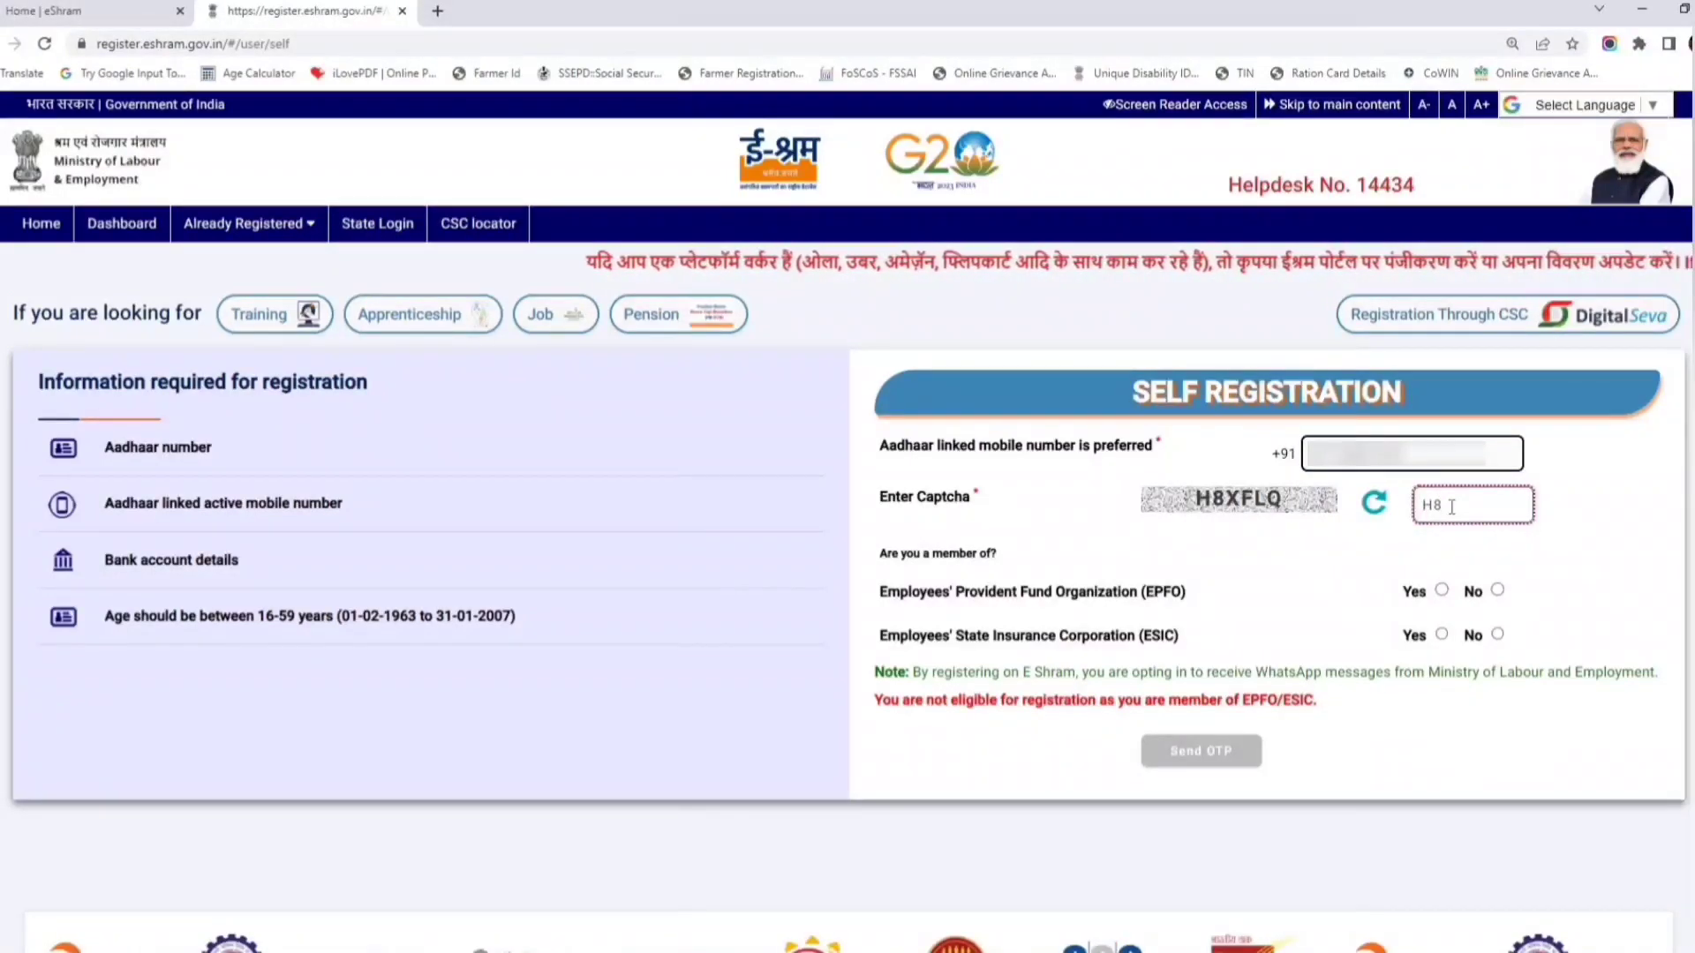
{"action": "type", "text": "XF"}
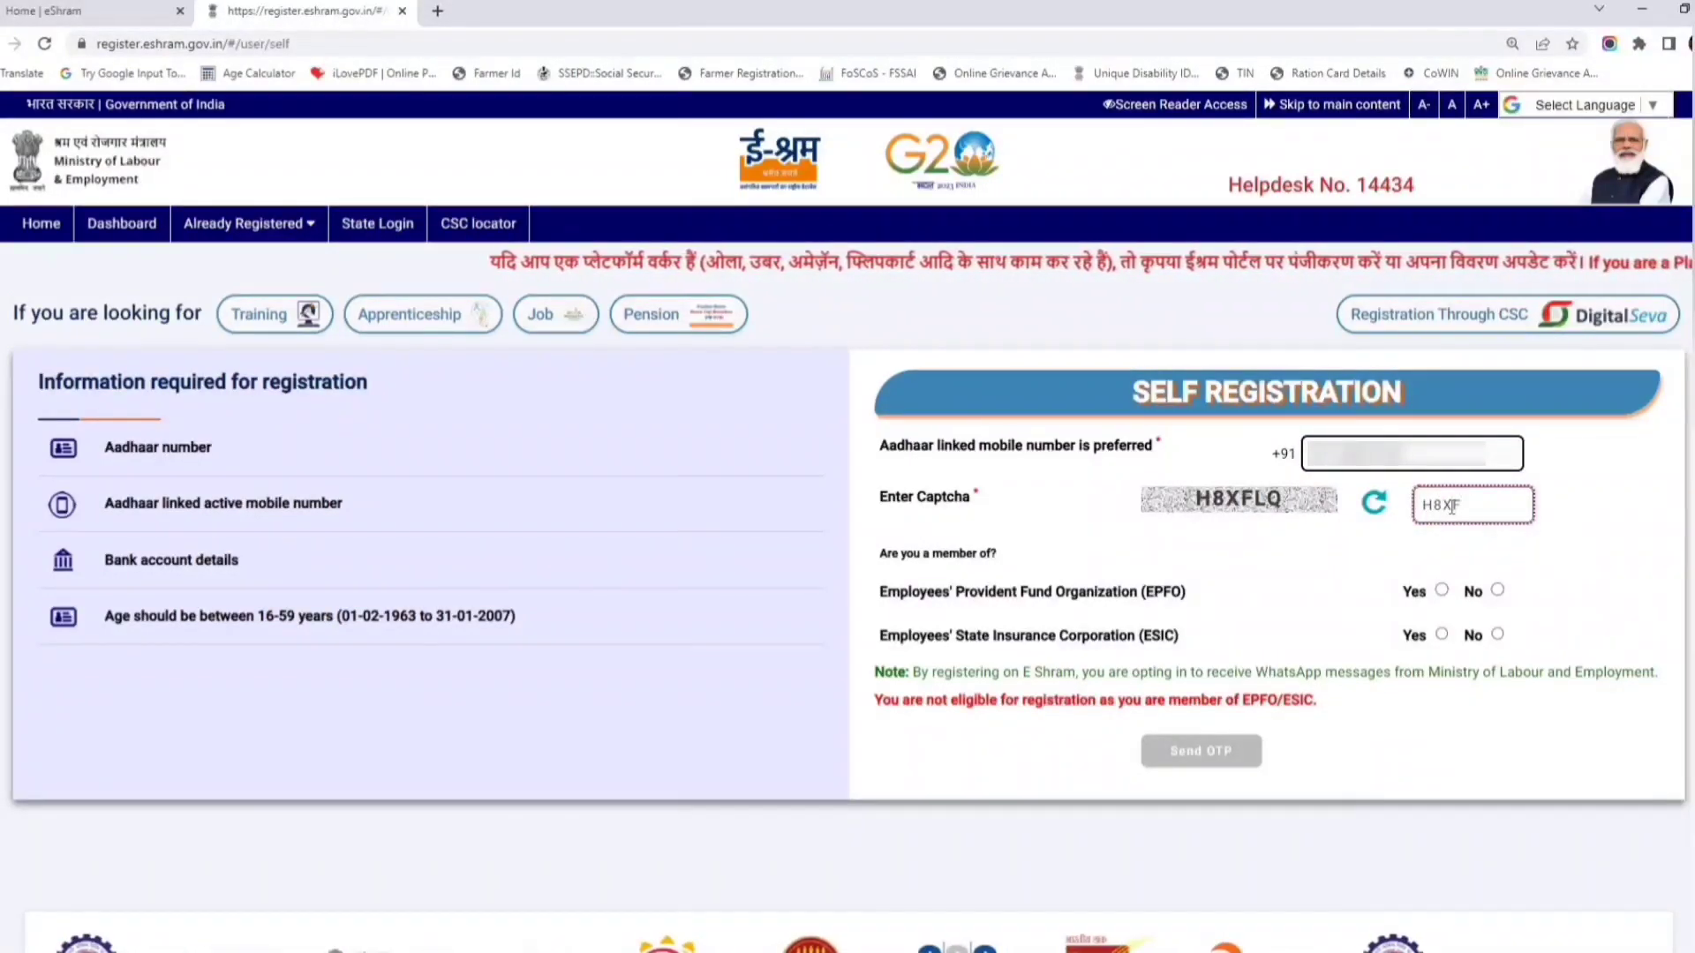
{"action": "type", "text": "LQ"}
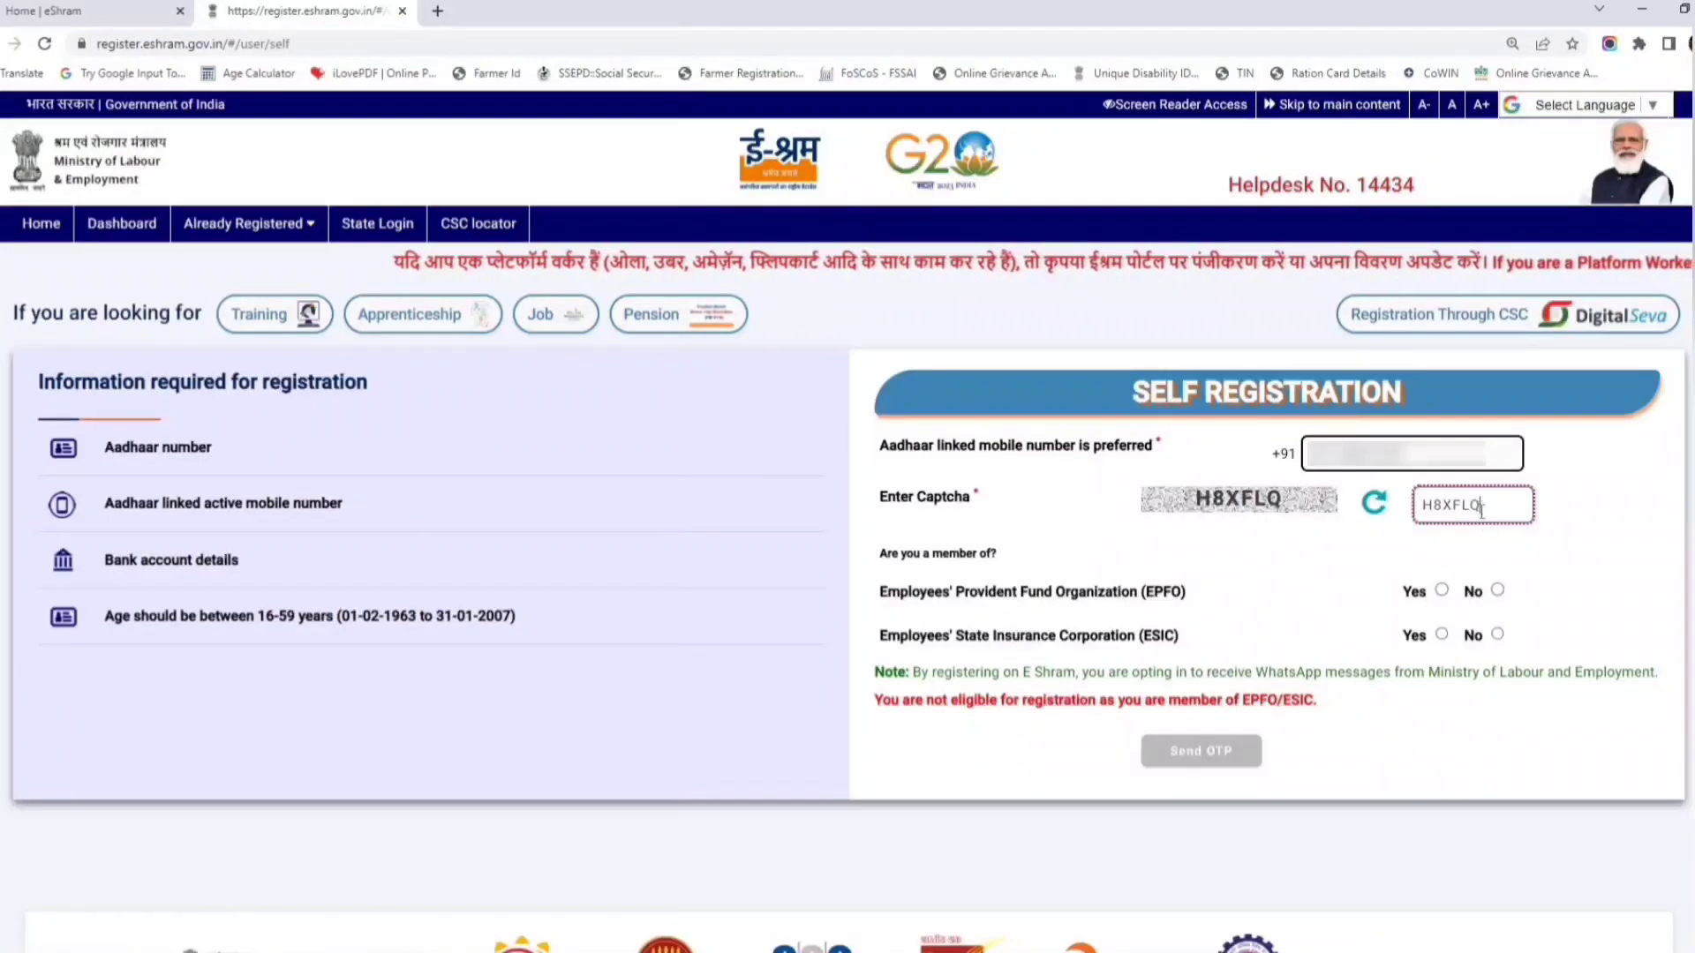
{"action": "left_click", "coordinate": [1498, 592]}
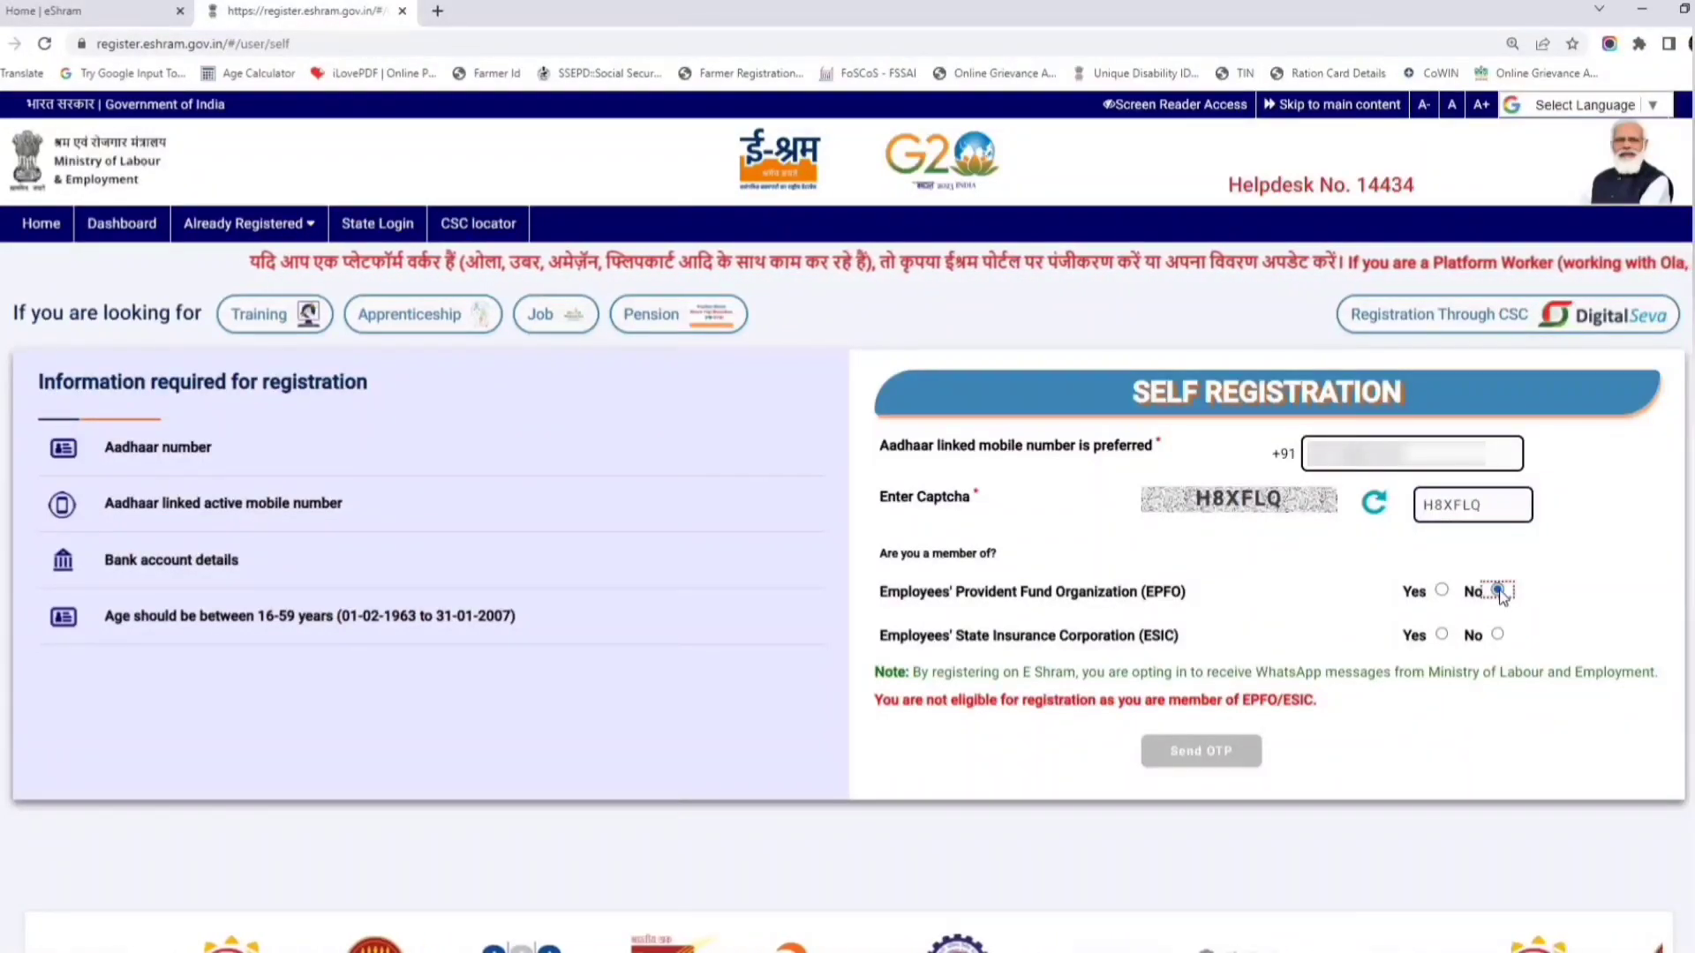
{"action": "left_click", "coordinate": [1498, 634]}
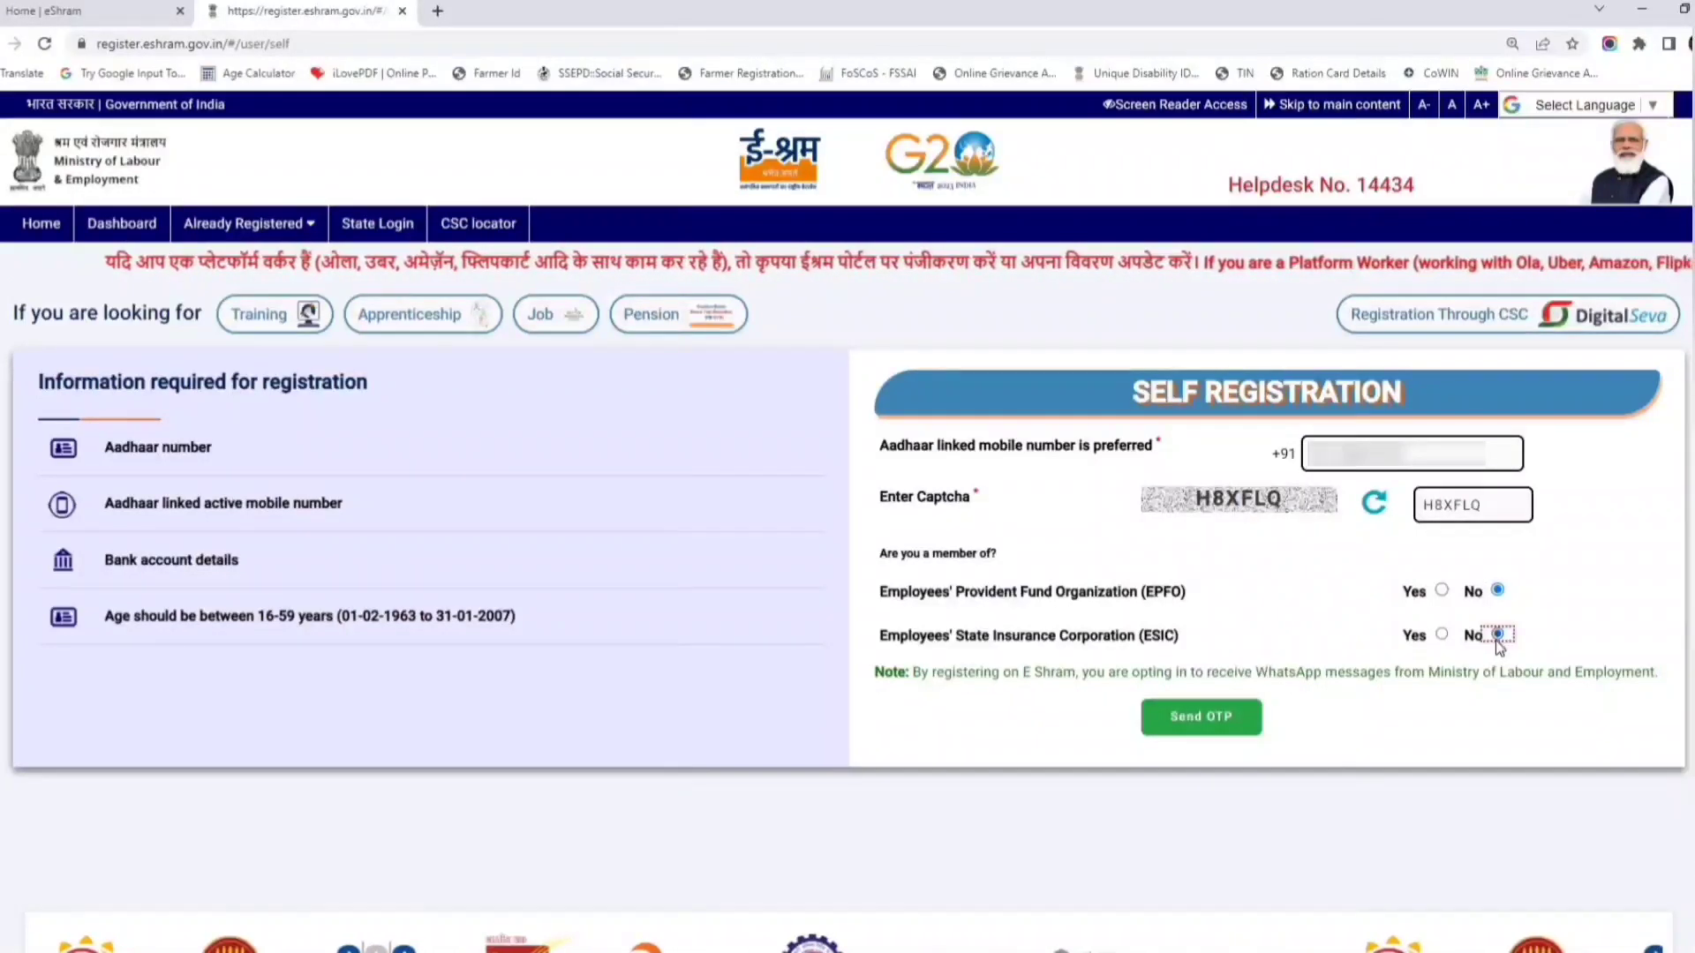
Step: Request the mobile OTP, enter the received code and submit it for verification
{"action": "left_click", "coordinate": [1191, 720]}
{"action": "left_click", "coordinate": [1175, 509]}
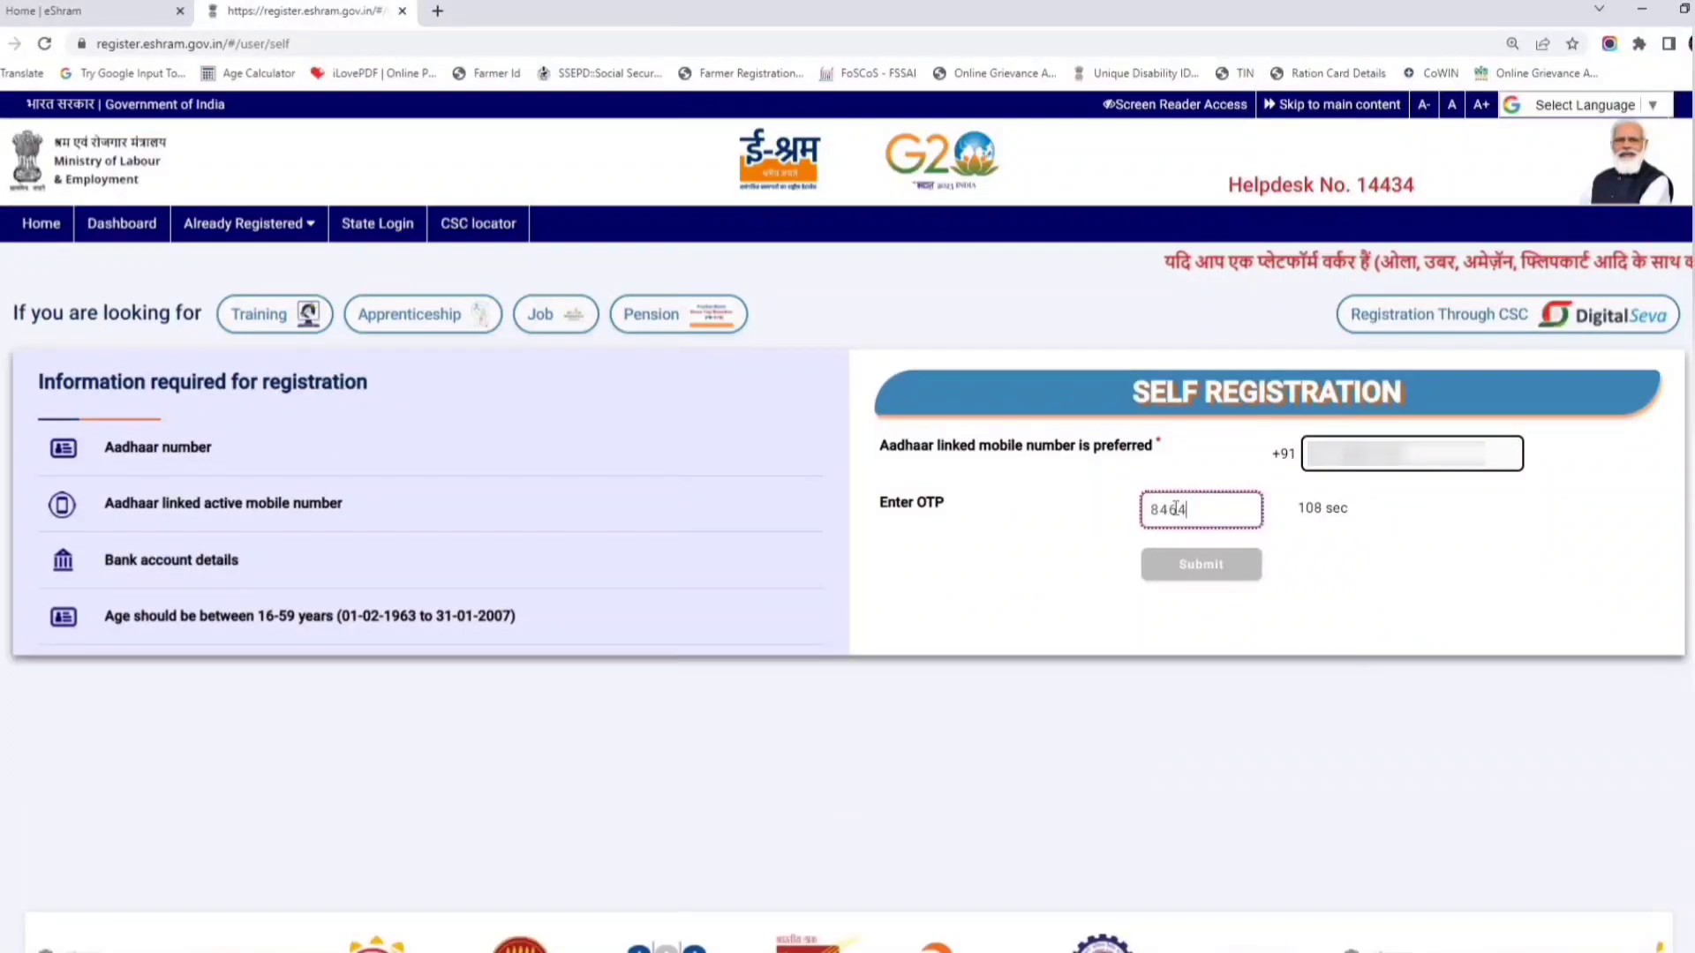
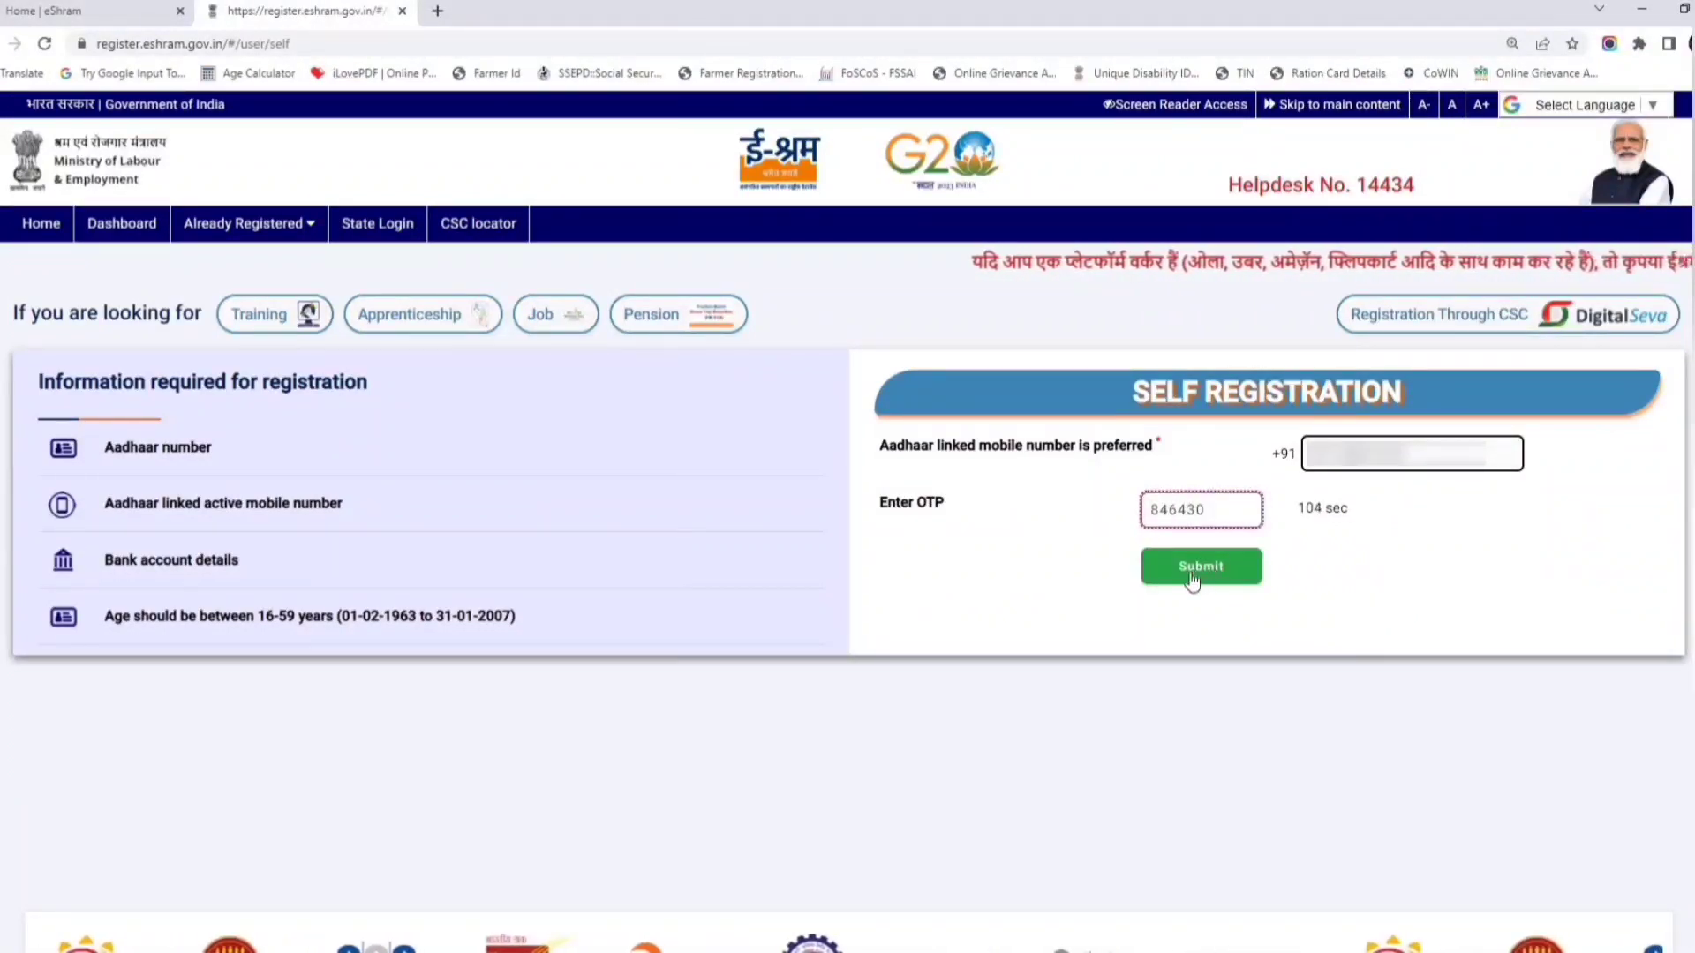
{"action": "left_click", "coordinate": [1196, 570]}
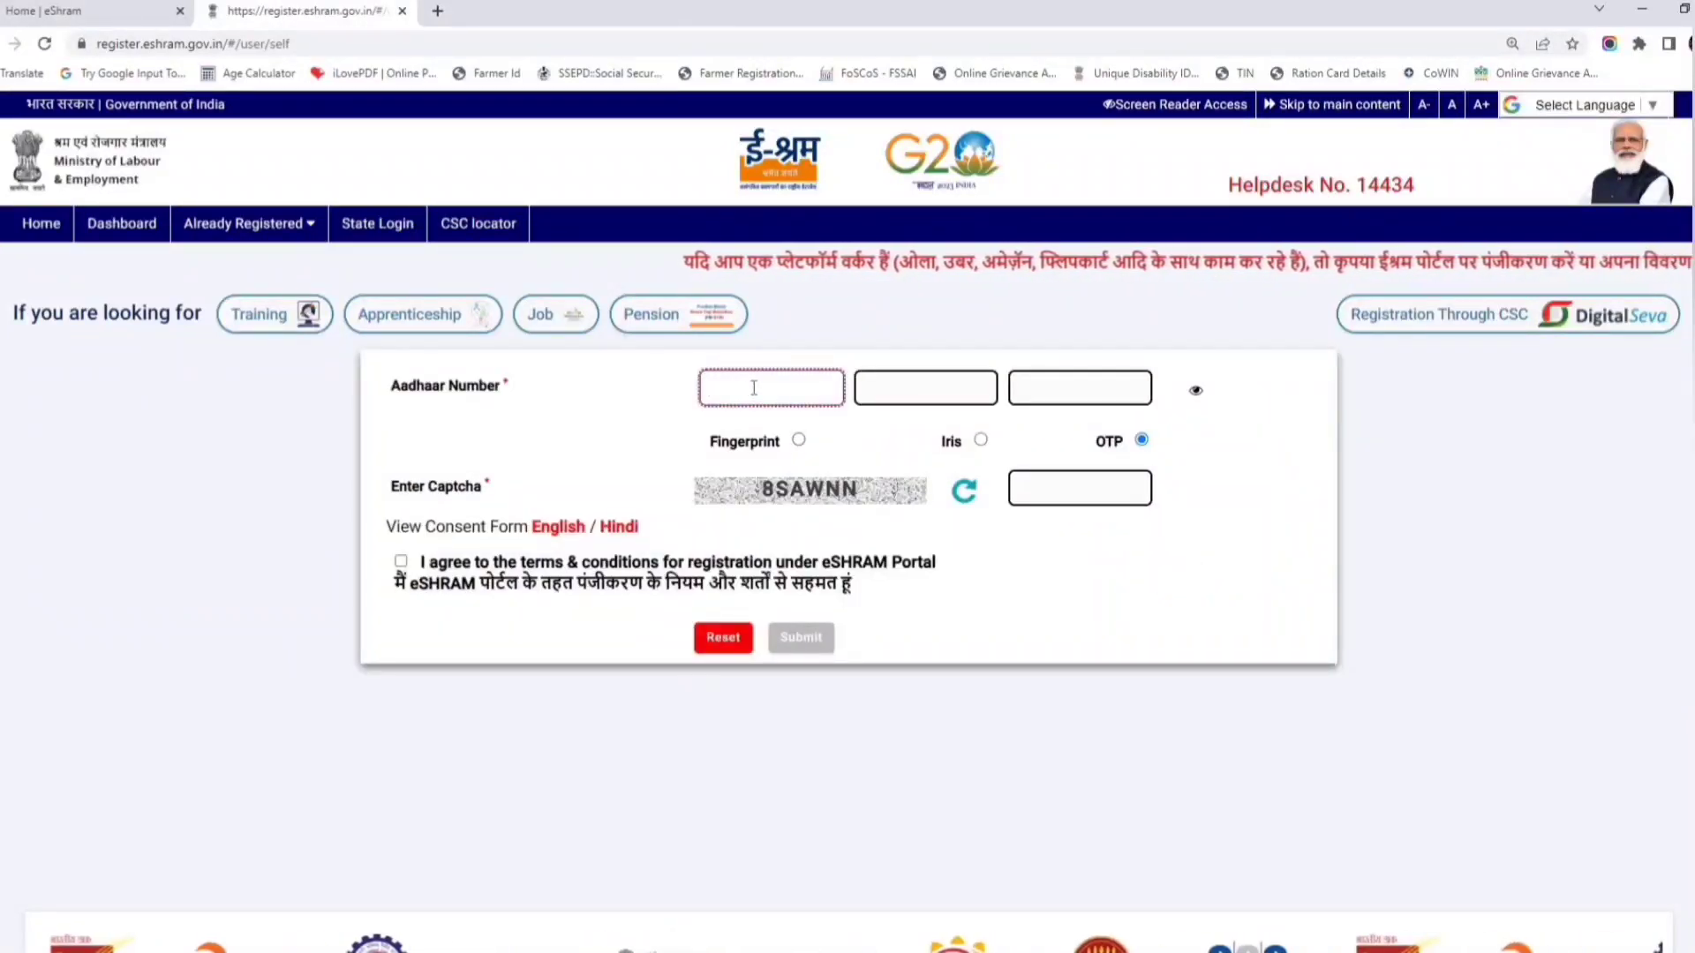
Step: Paste the Aadhaar number, fill in the captcha and accept the registration terms
{"action": "key", "text": "ctrl+v"}
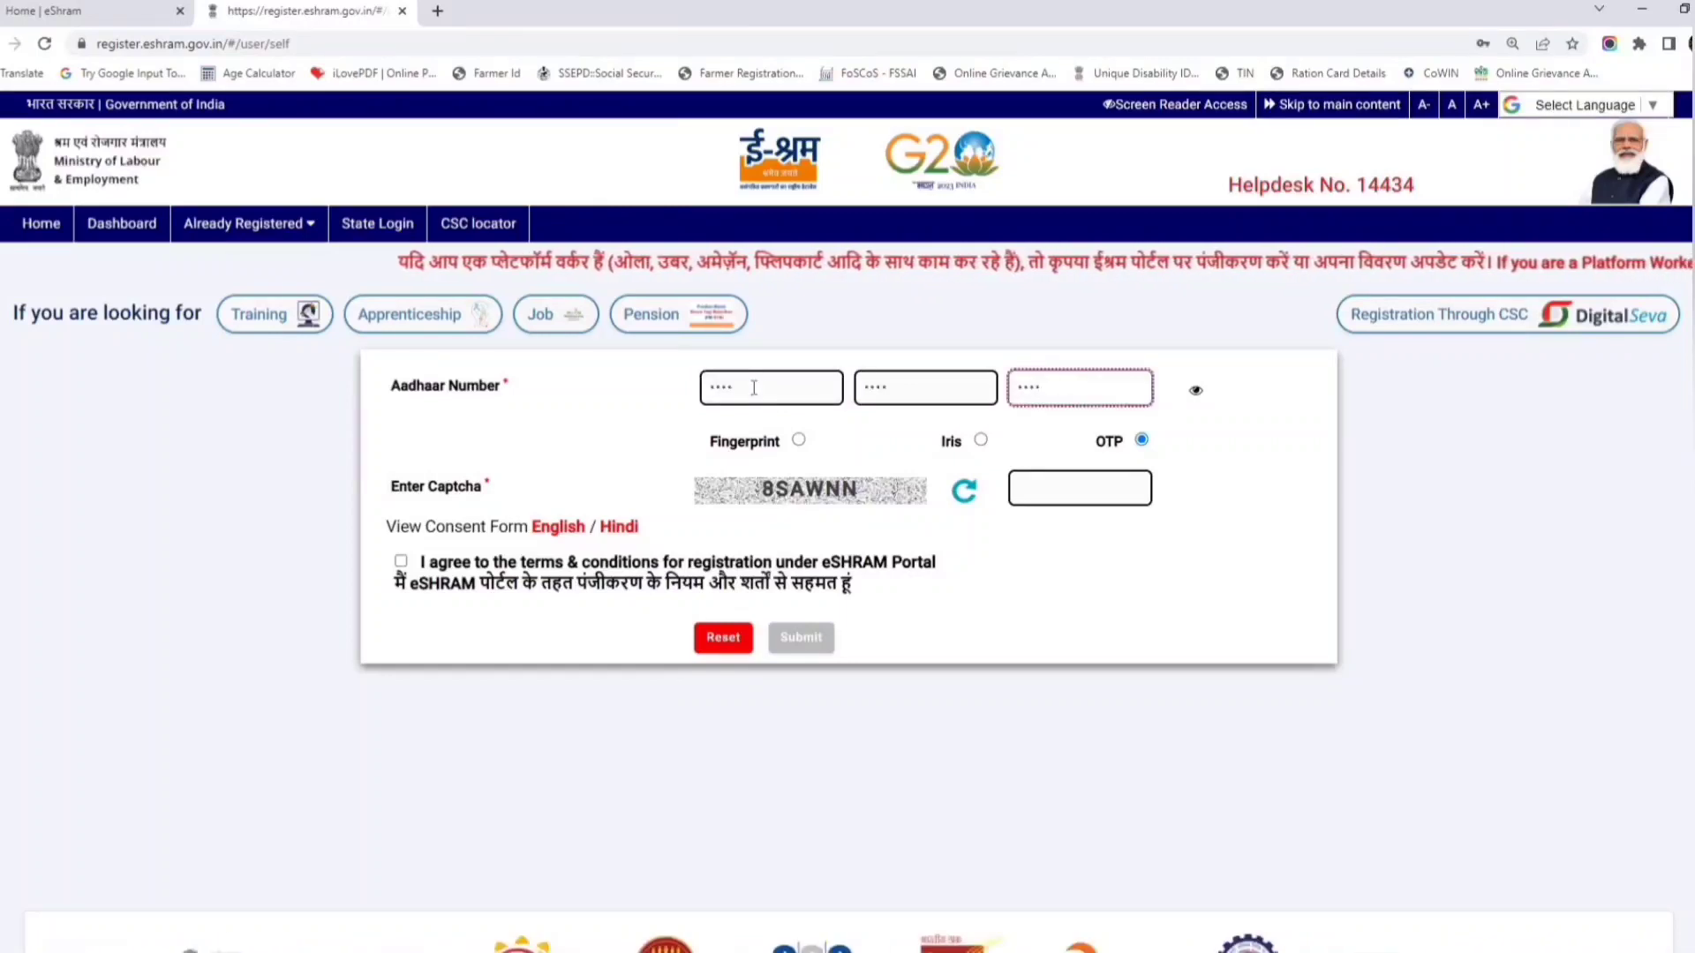
{"action": "left_click", "coordinate": [1057, 493]}
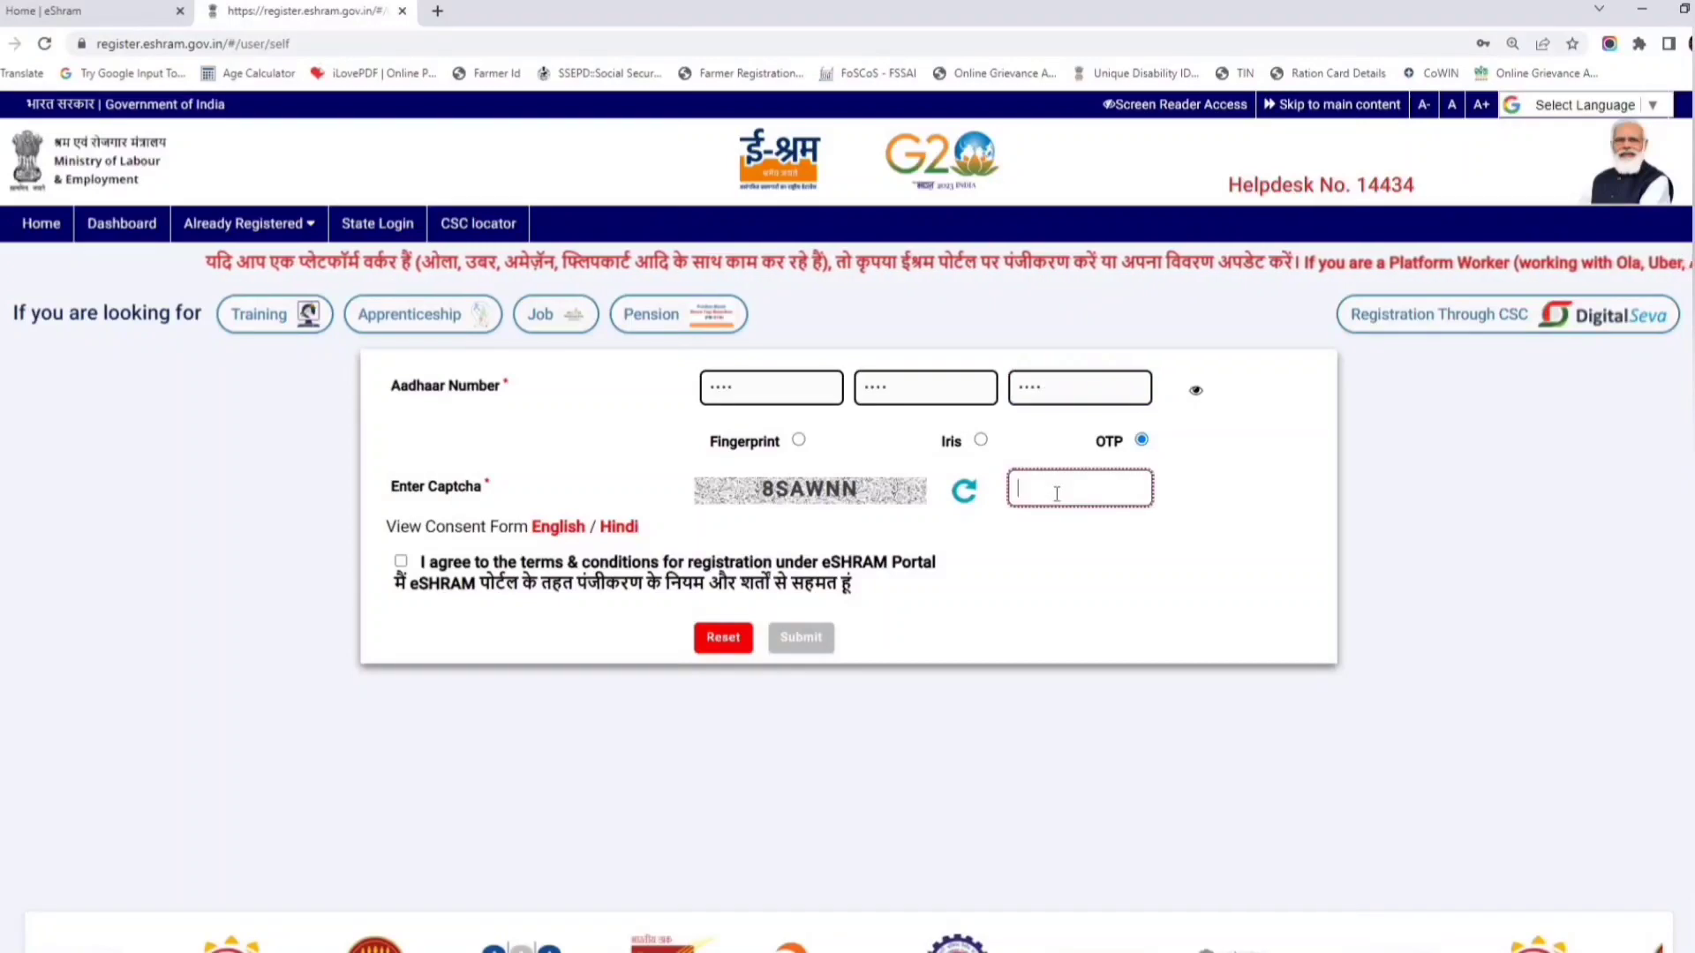
{"action": "type", "text": "8S"}
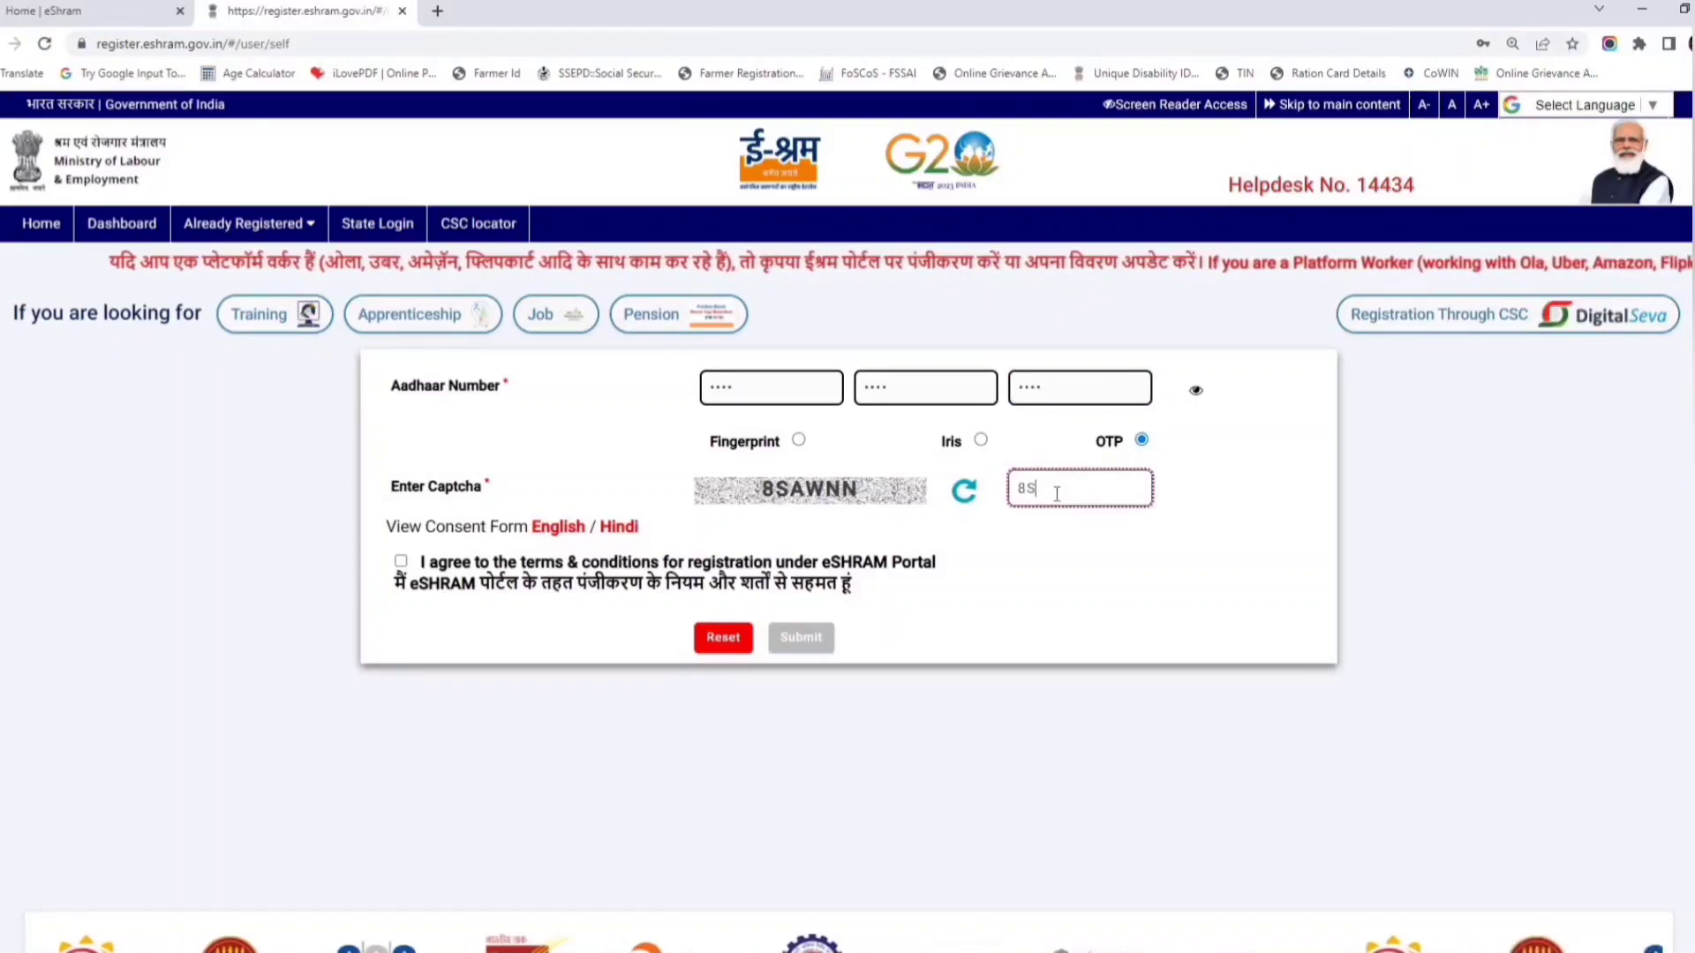
{"action": "type", "text": "AWNN"}
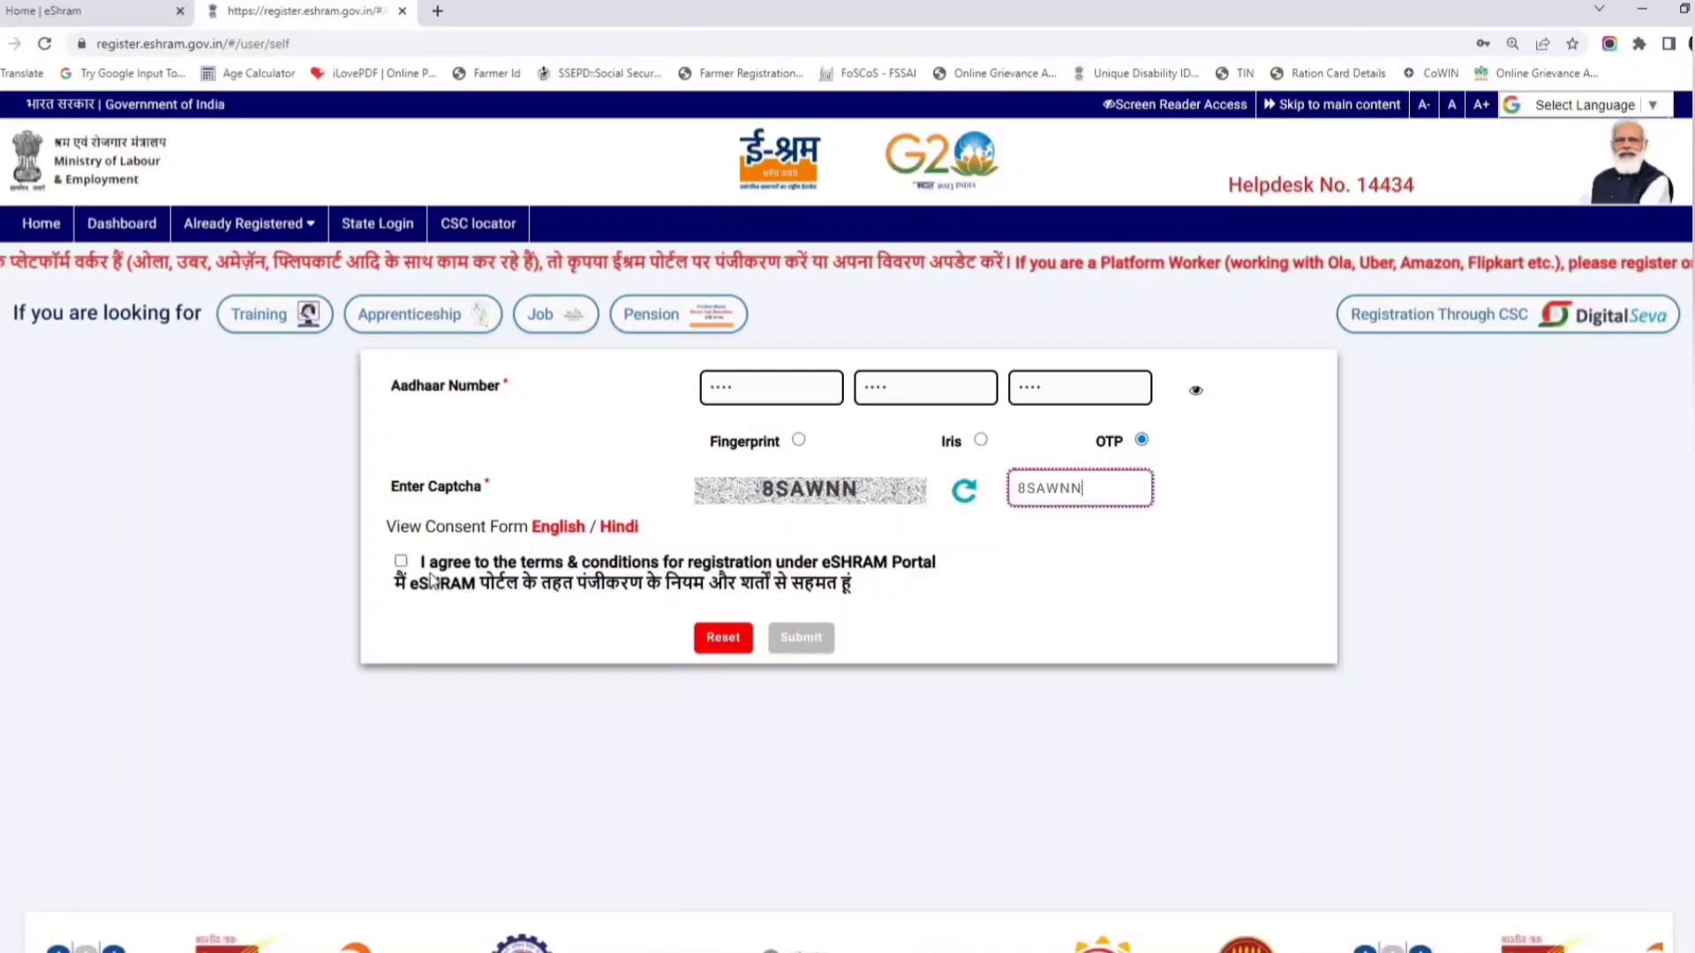
{"action": "left_click", "coordinate": [401, 562]}
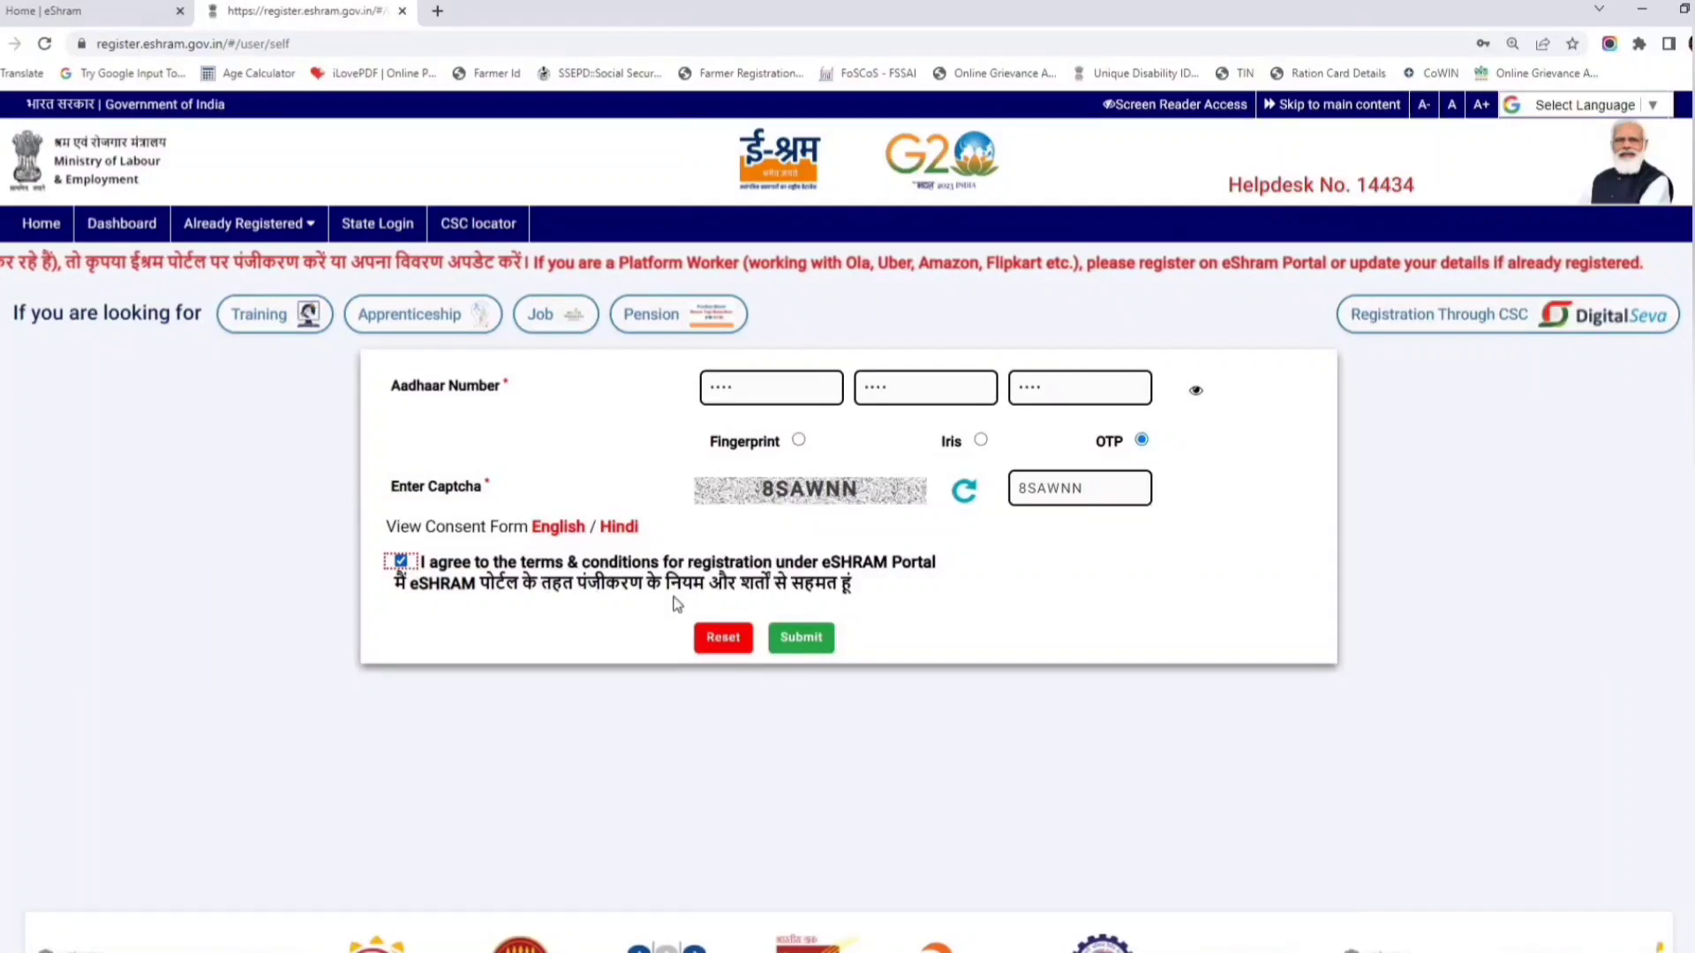
Step: Submit the Aadhaar details and type the OTP sent to the Aadhaar-linked mobile
{"action": "left_click", "coordinate": [804, 642]}
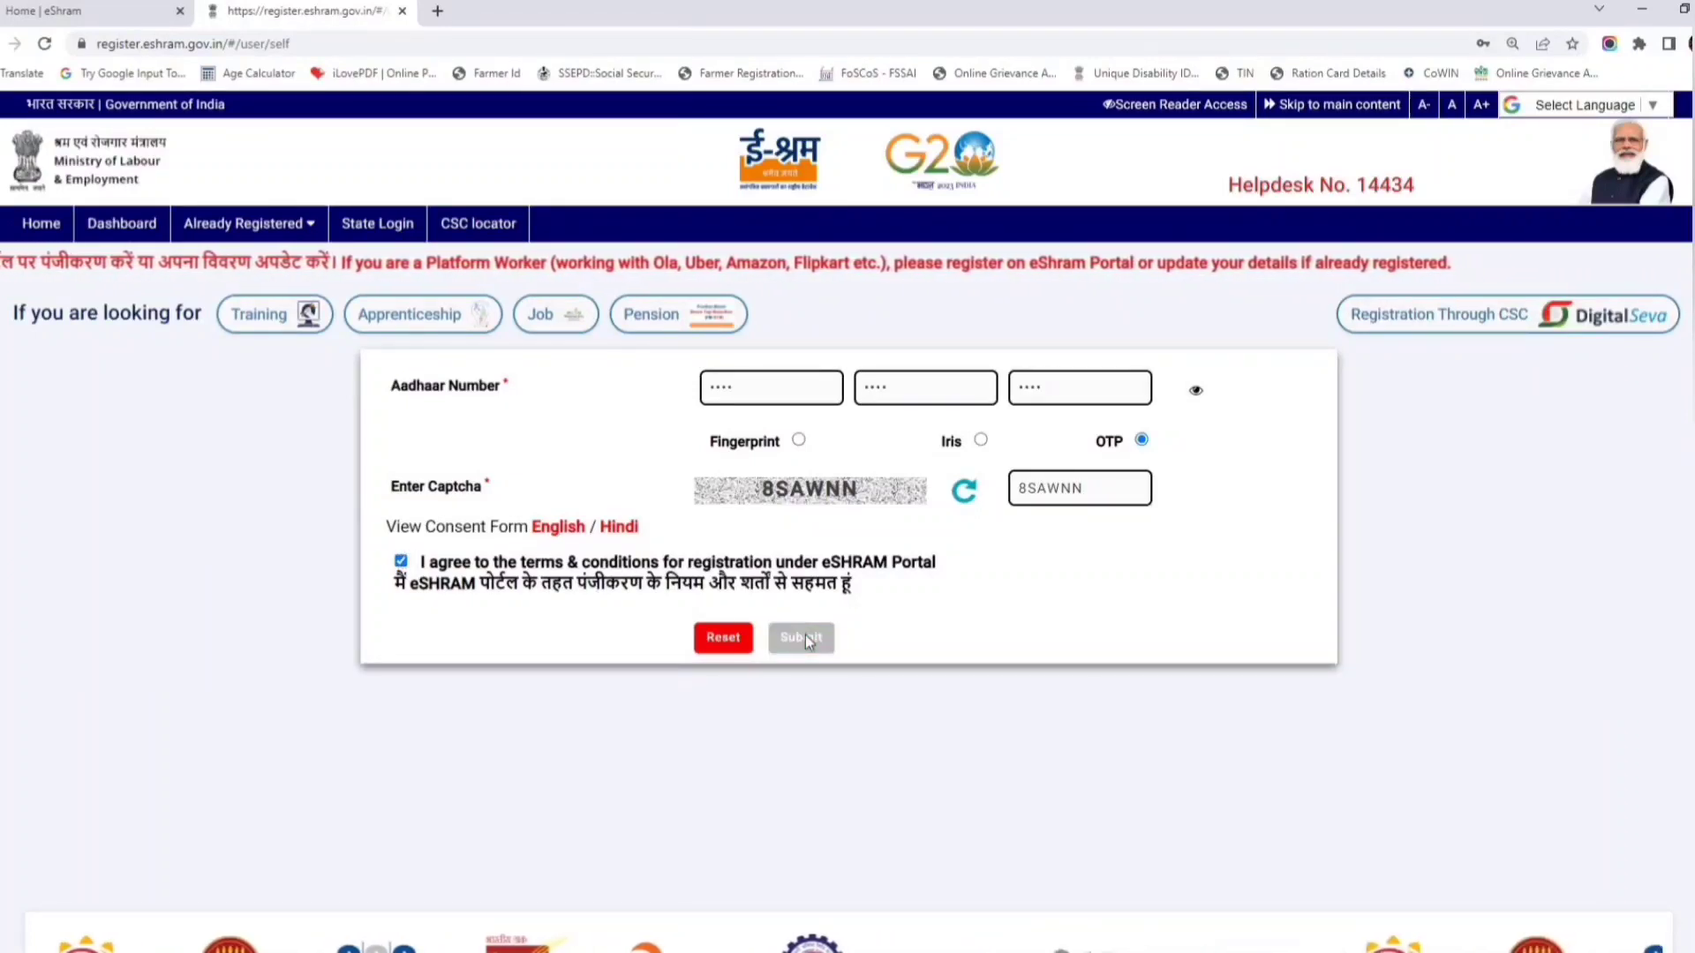
{"action": "left_click", "coordinate": [662, 615]}
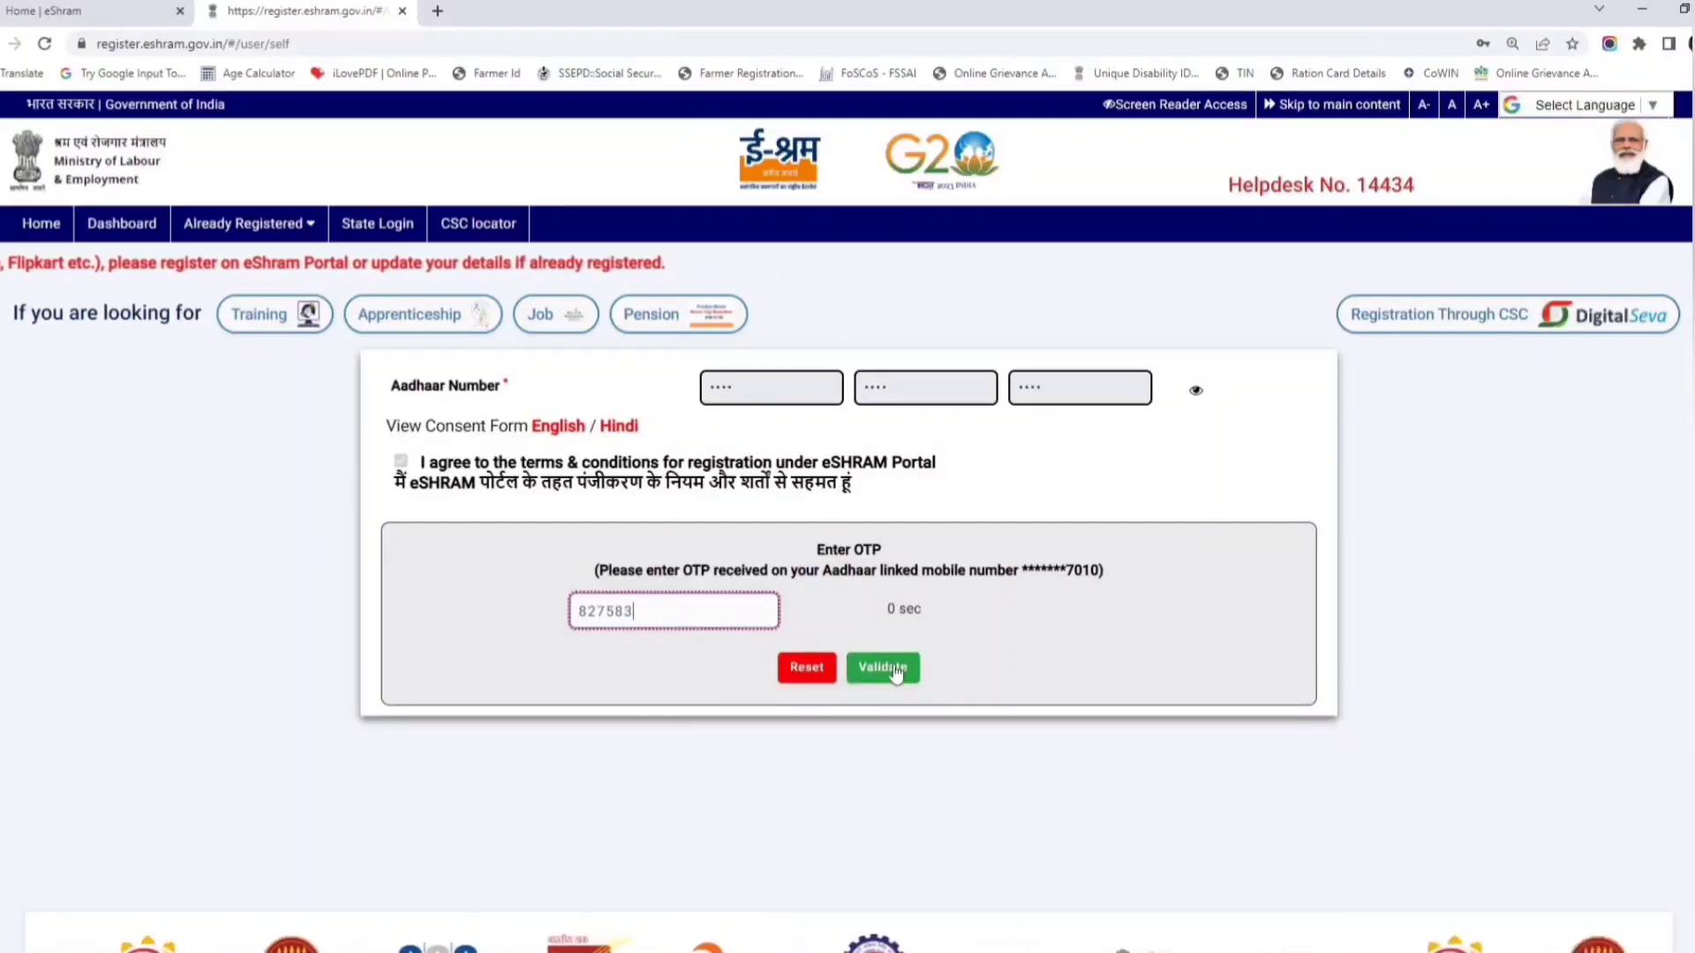
Step: Validate the Aadhaar OTP, then continue past the fetched name, birth date and gender
{"action": "left_click", "coordinate": [881, 671]}
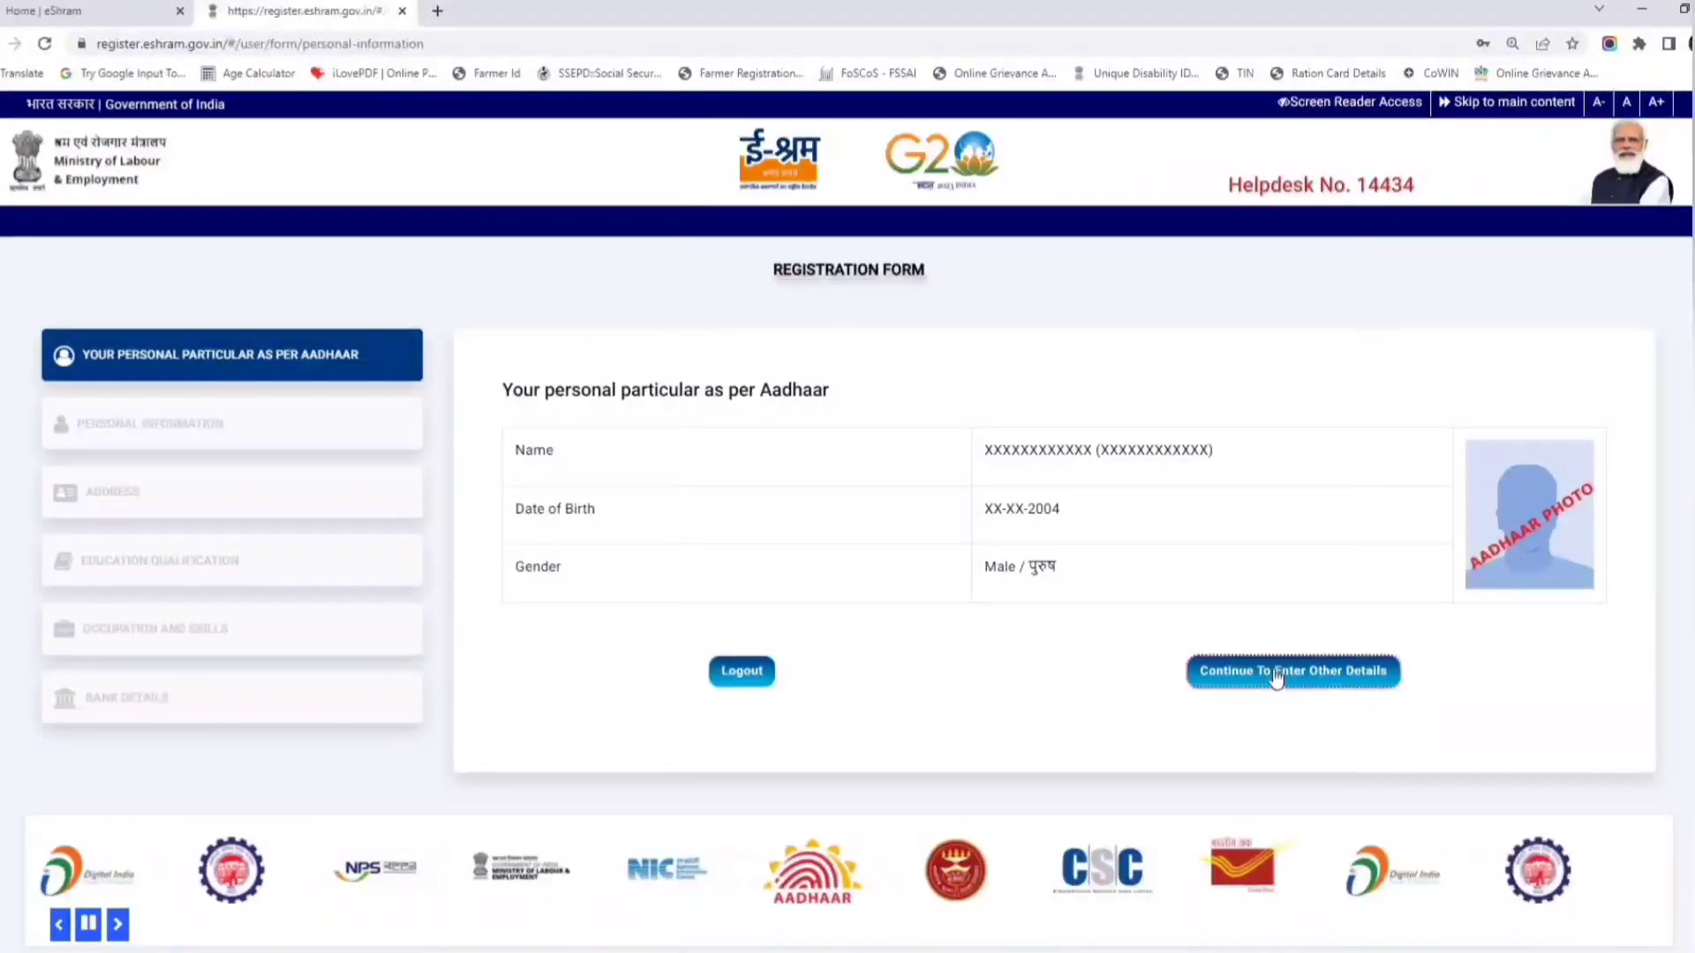
{"action": "left_click", "coordinate": [1275, 675]}
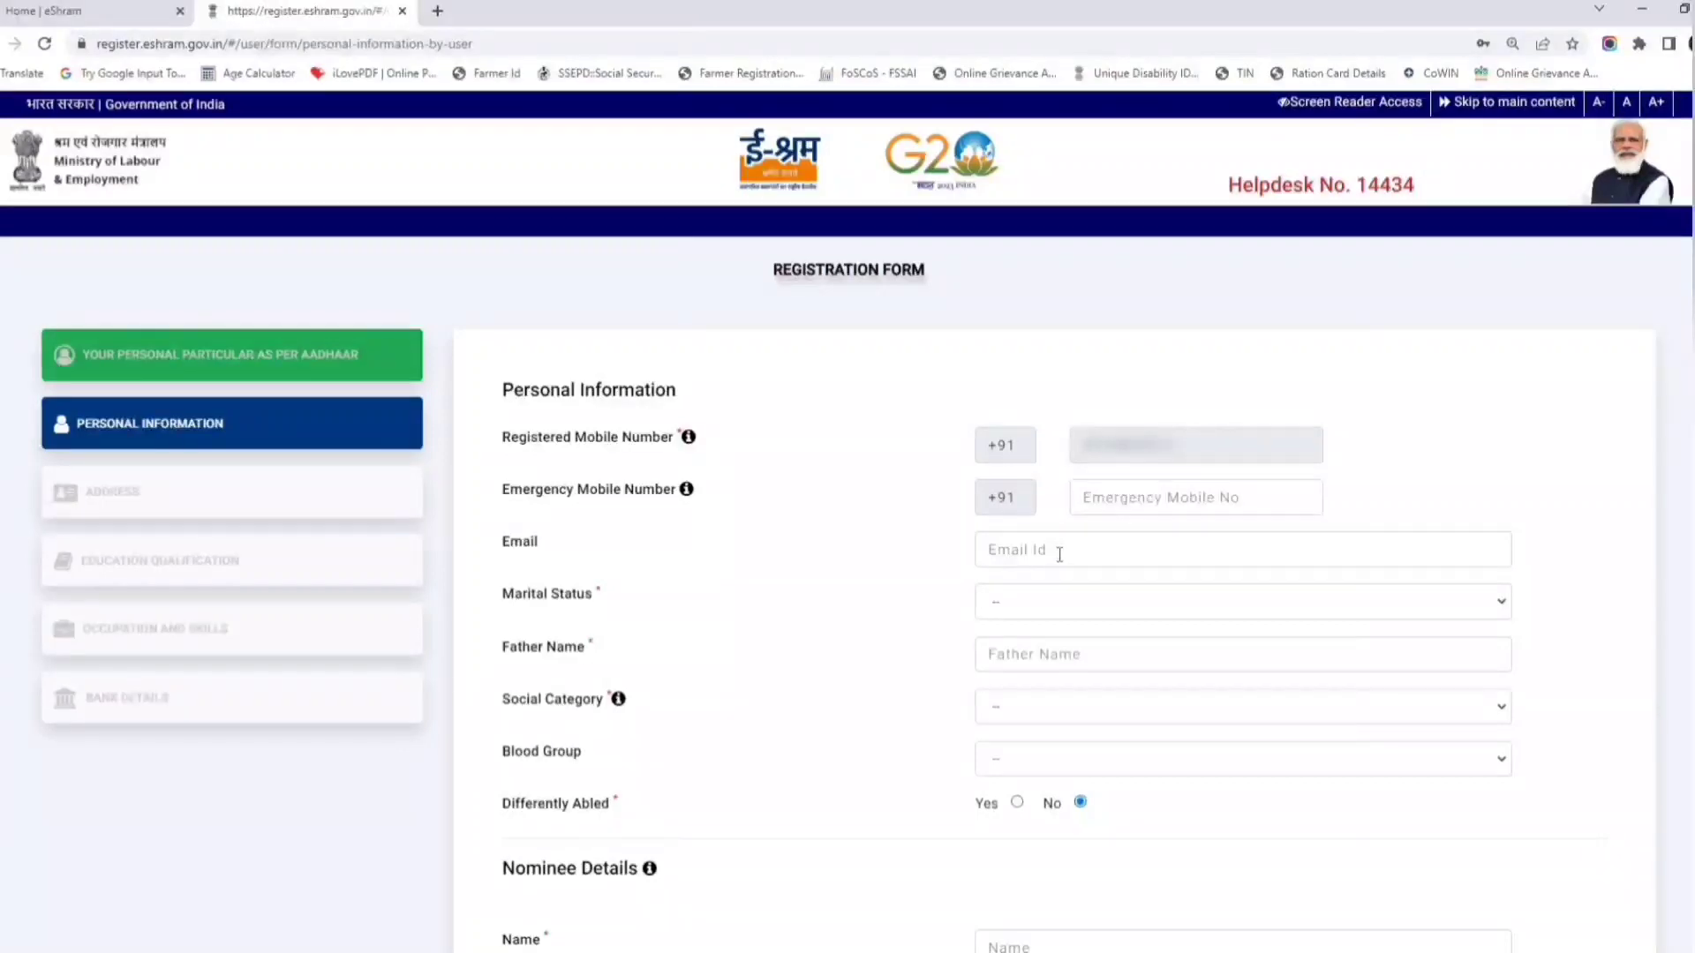
Step: Leave email blank, set marital status to Never married and social category to OBC
{"action": "left_click", "coordinate": [1107, 552]}
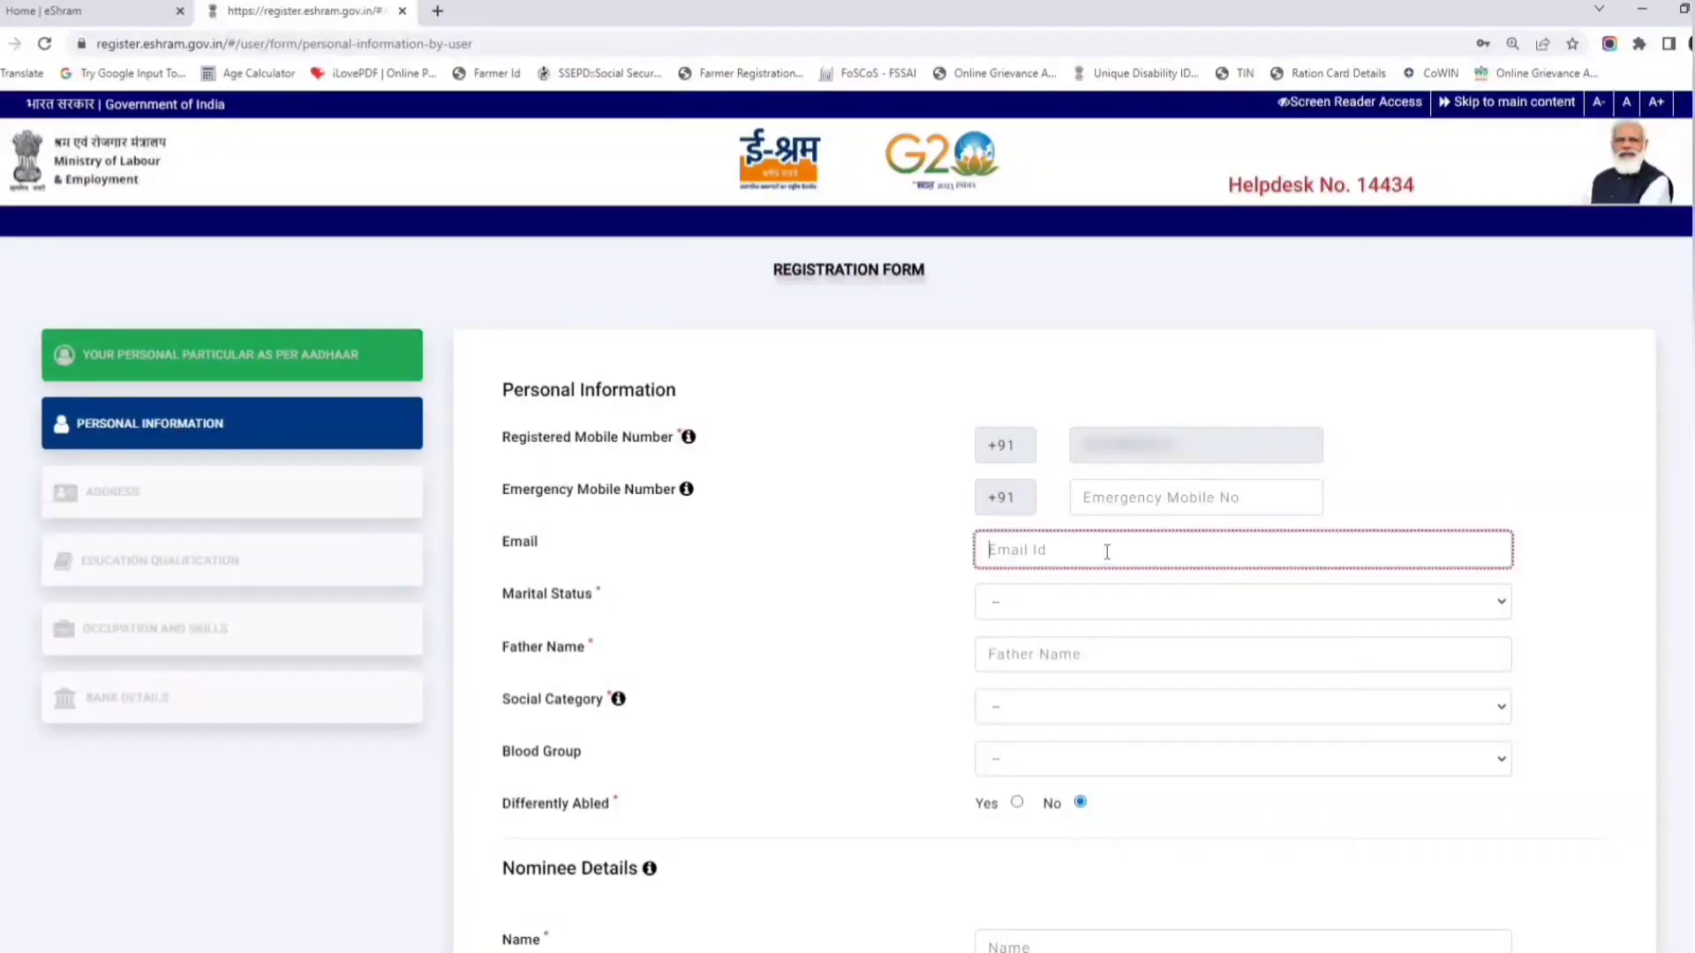
{"action": "left_click", "coordinate": [928, 570]}
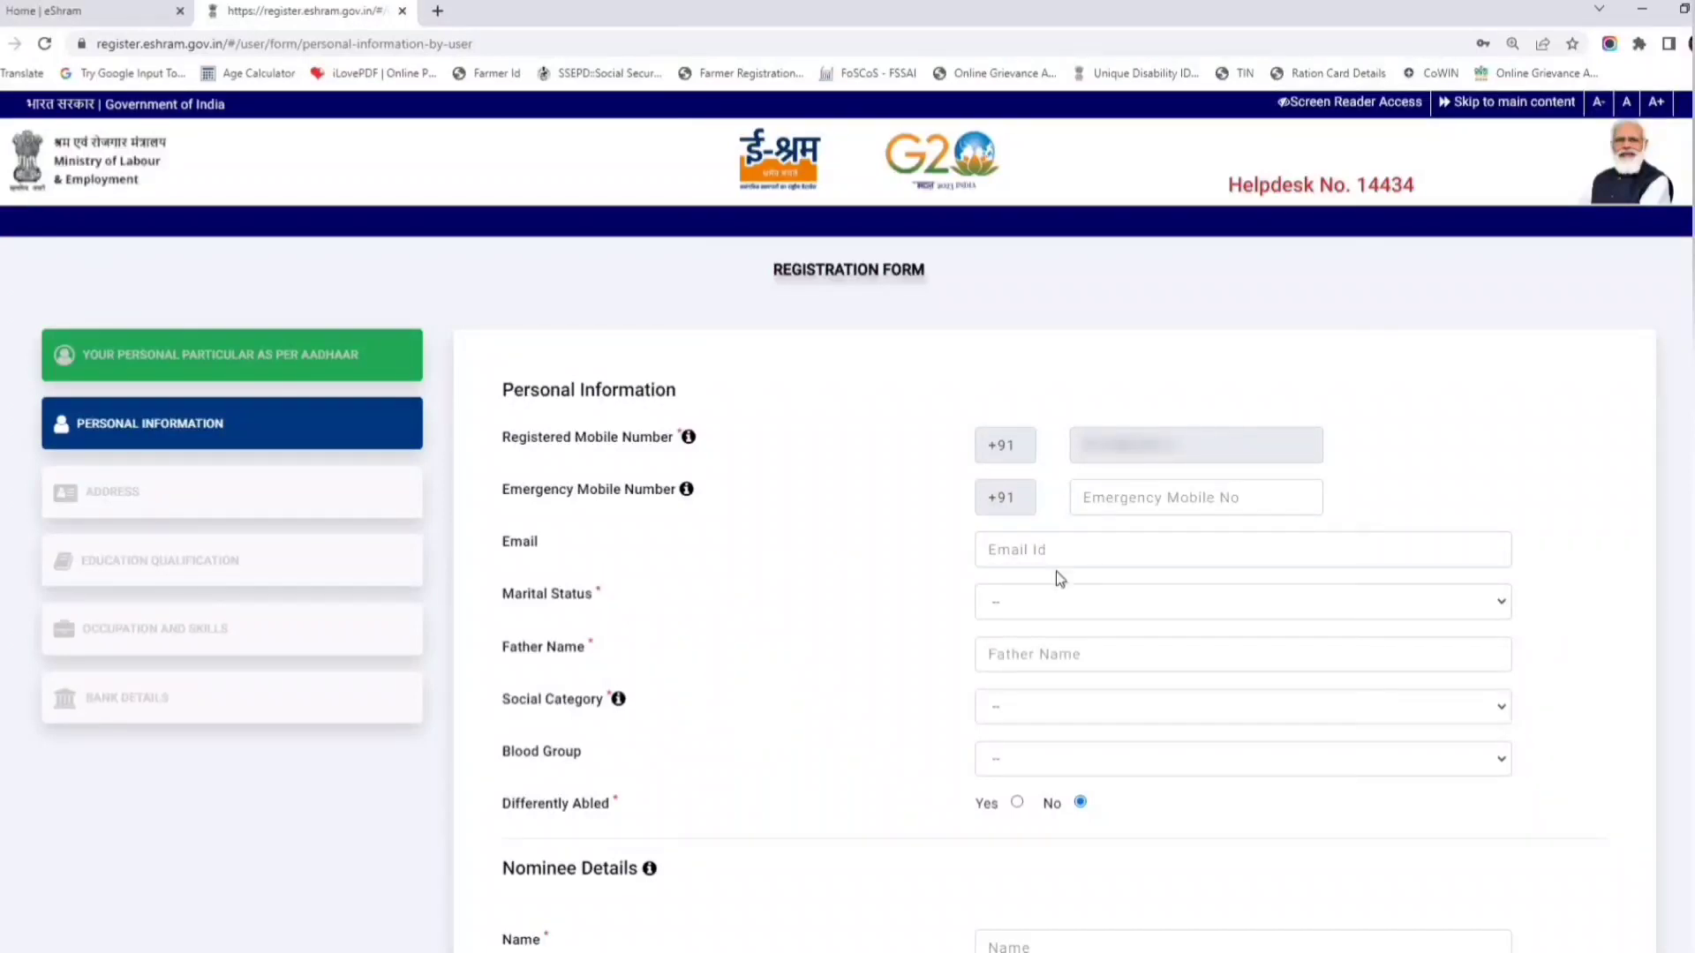
{"action": "left_click", "coordinate": [1054, 601]}
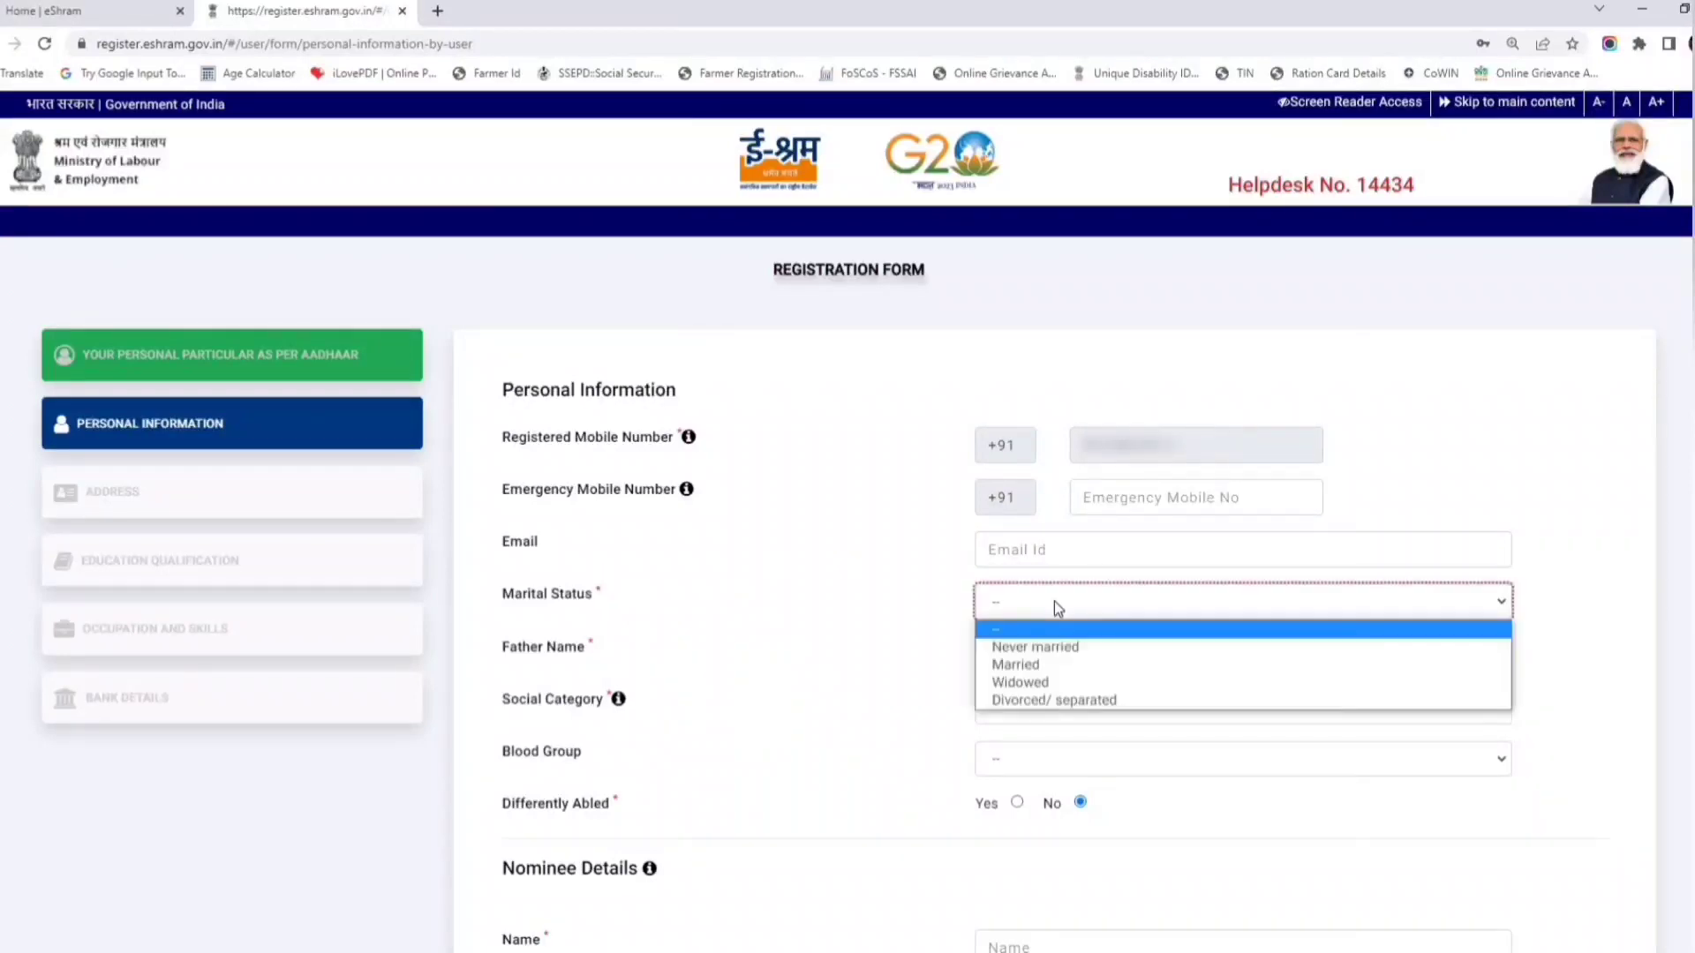
{"action": "left_click", "coordinate": [1026, 647]}
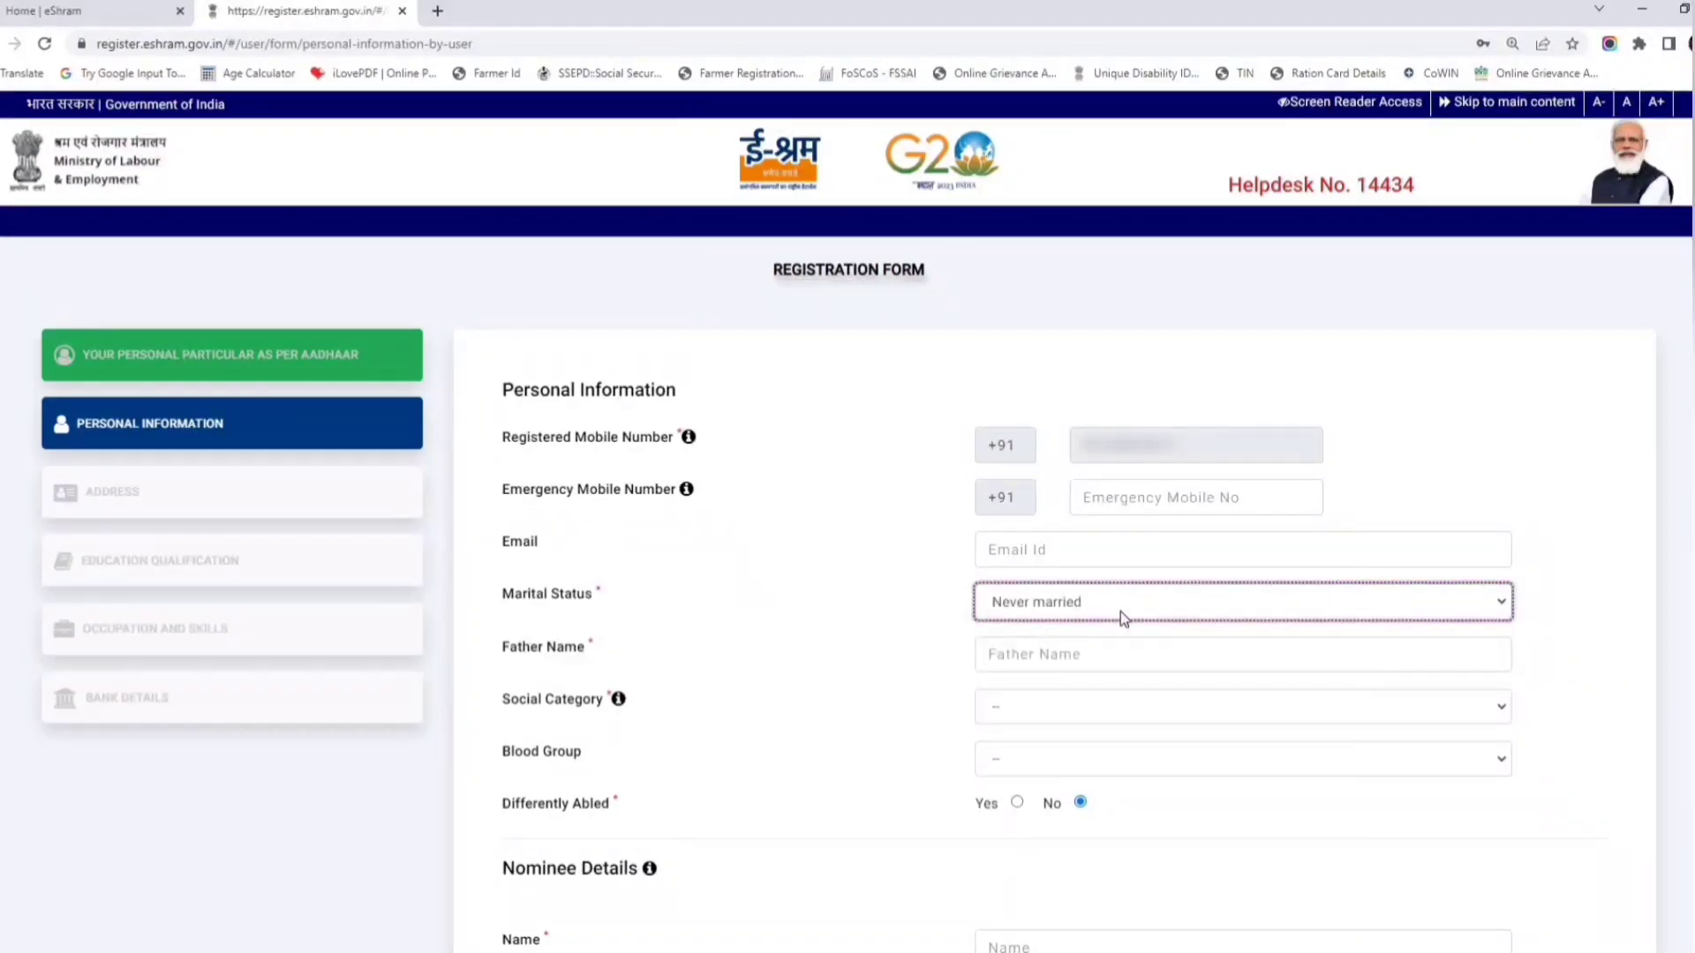
{"action": "left_click", "coordinate": [1031, 660]}
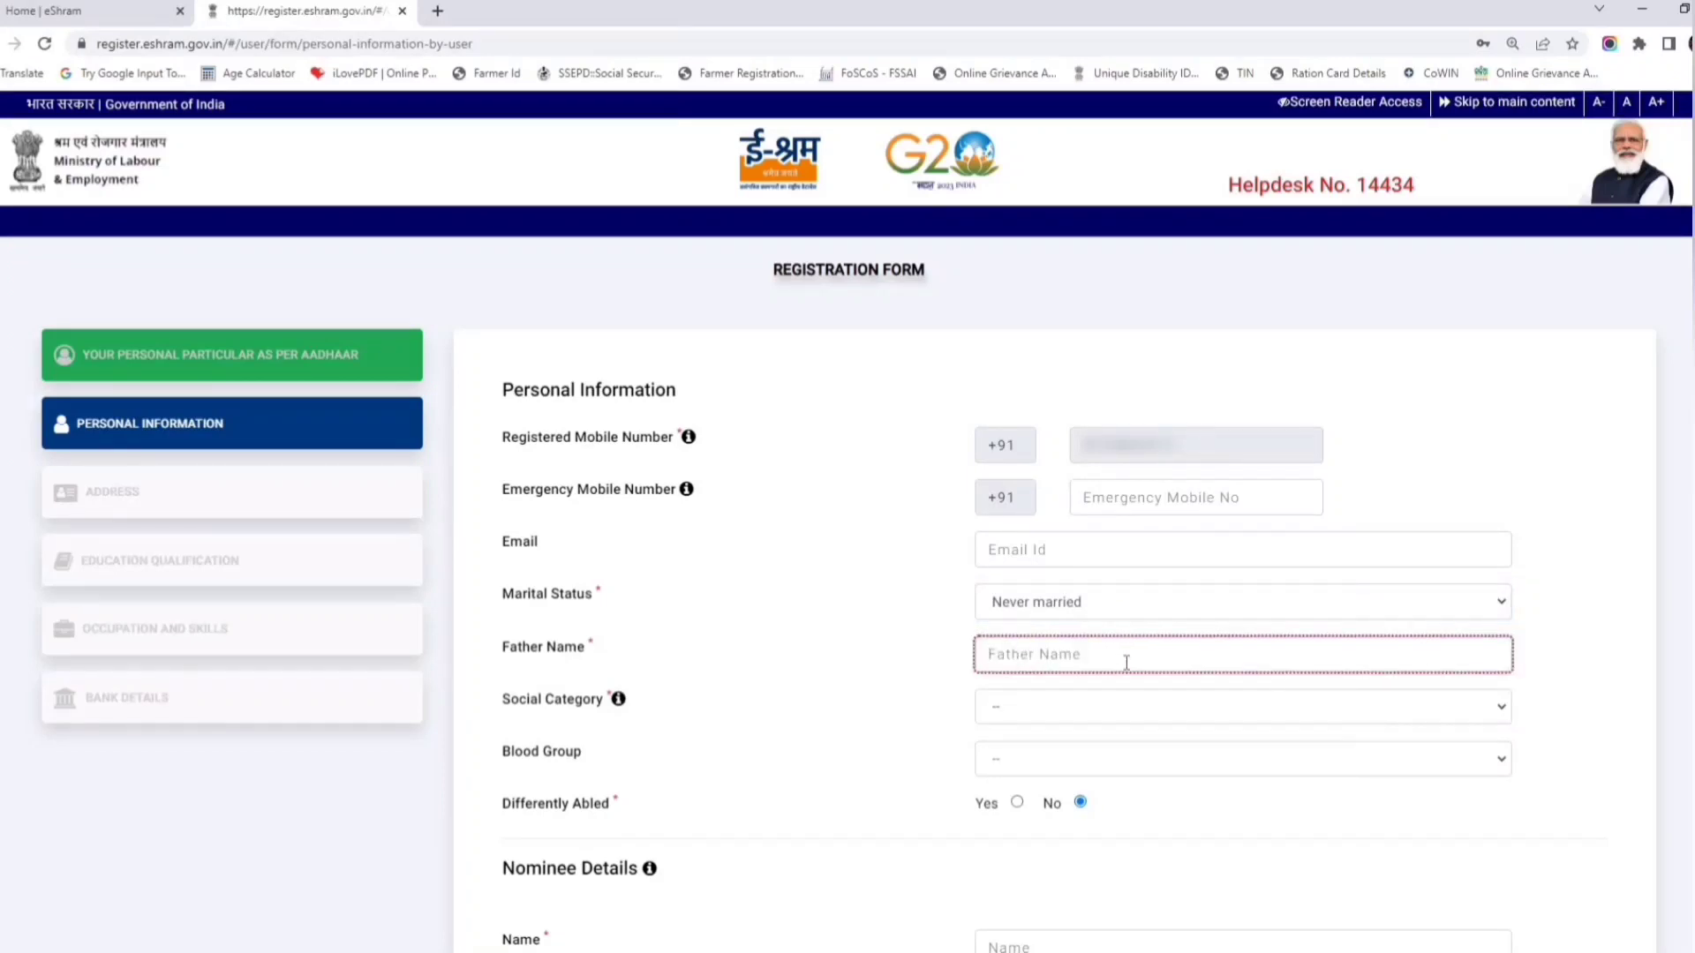
{"action": "left_click", "coordinate": [1032, 712]}
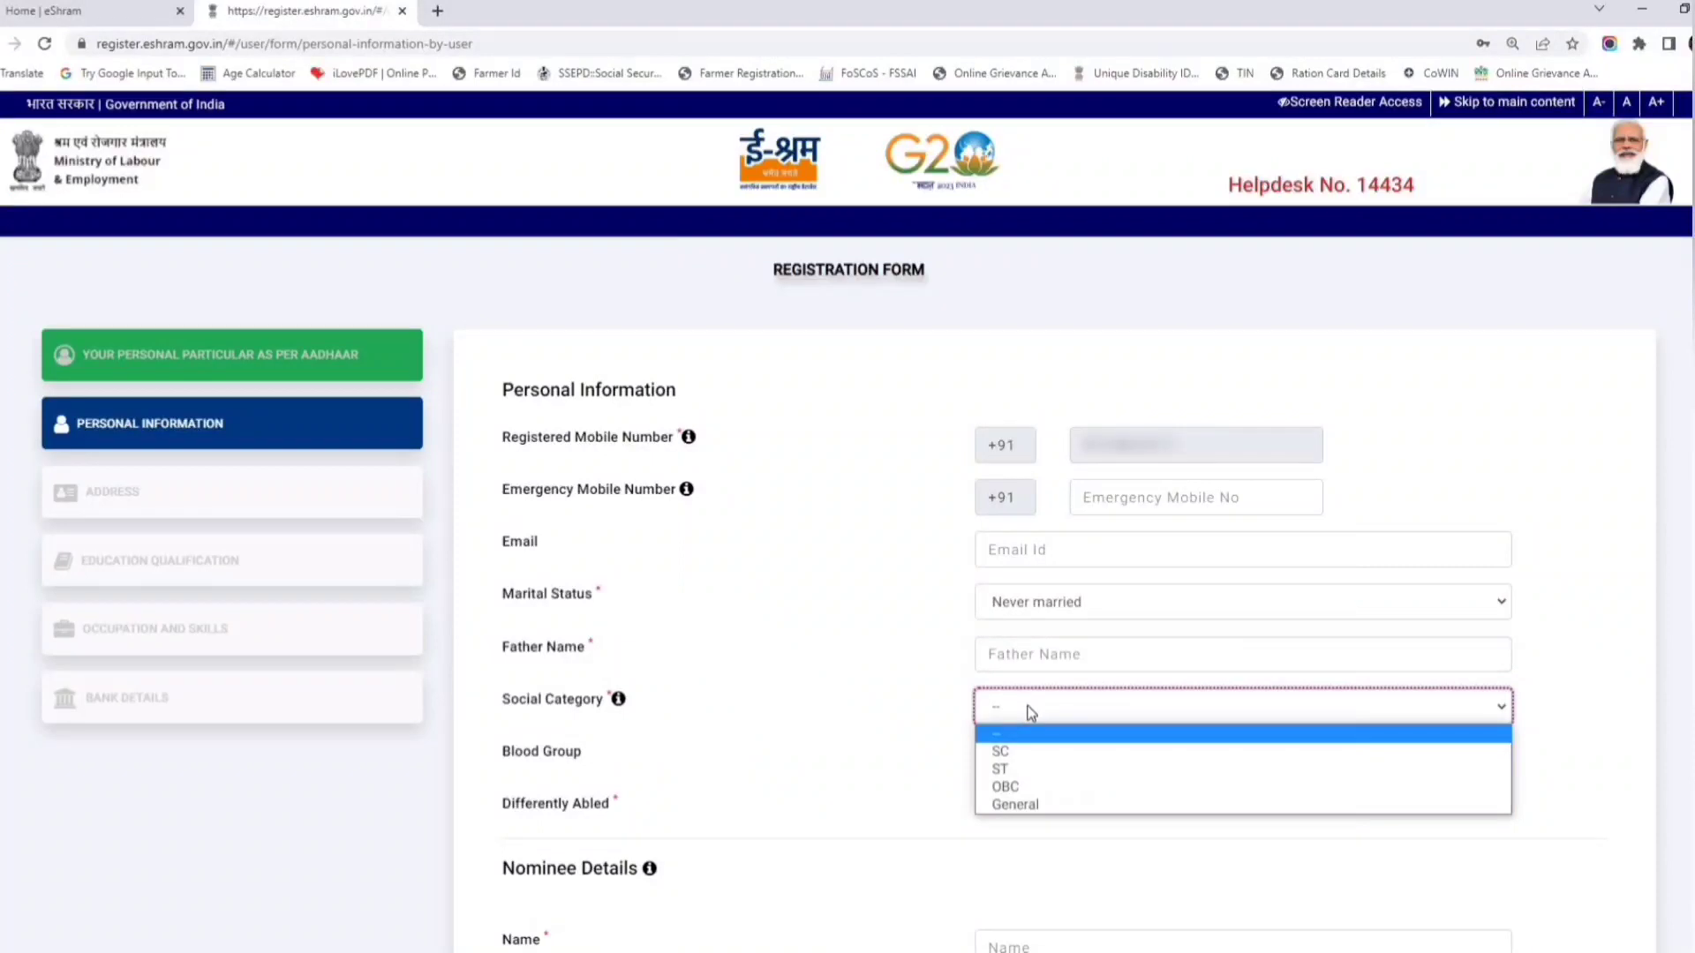
{"action": "left_click", "coordinate": [1005, 788]}
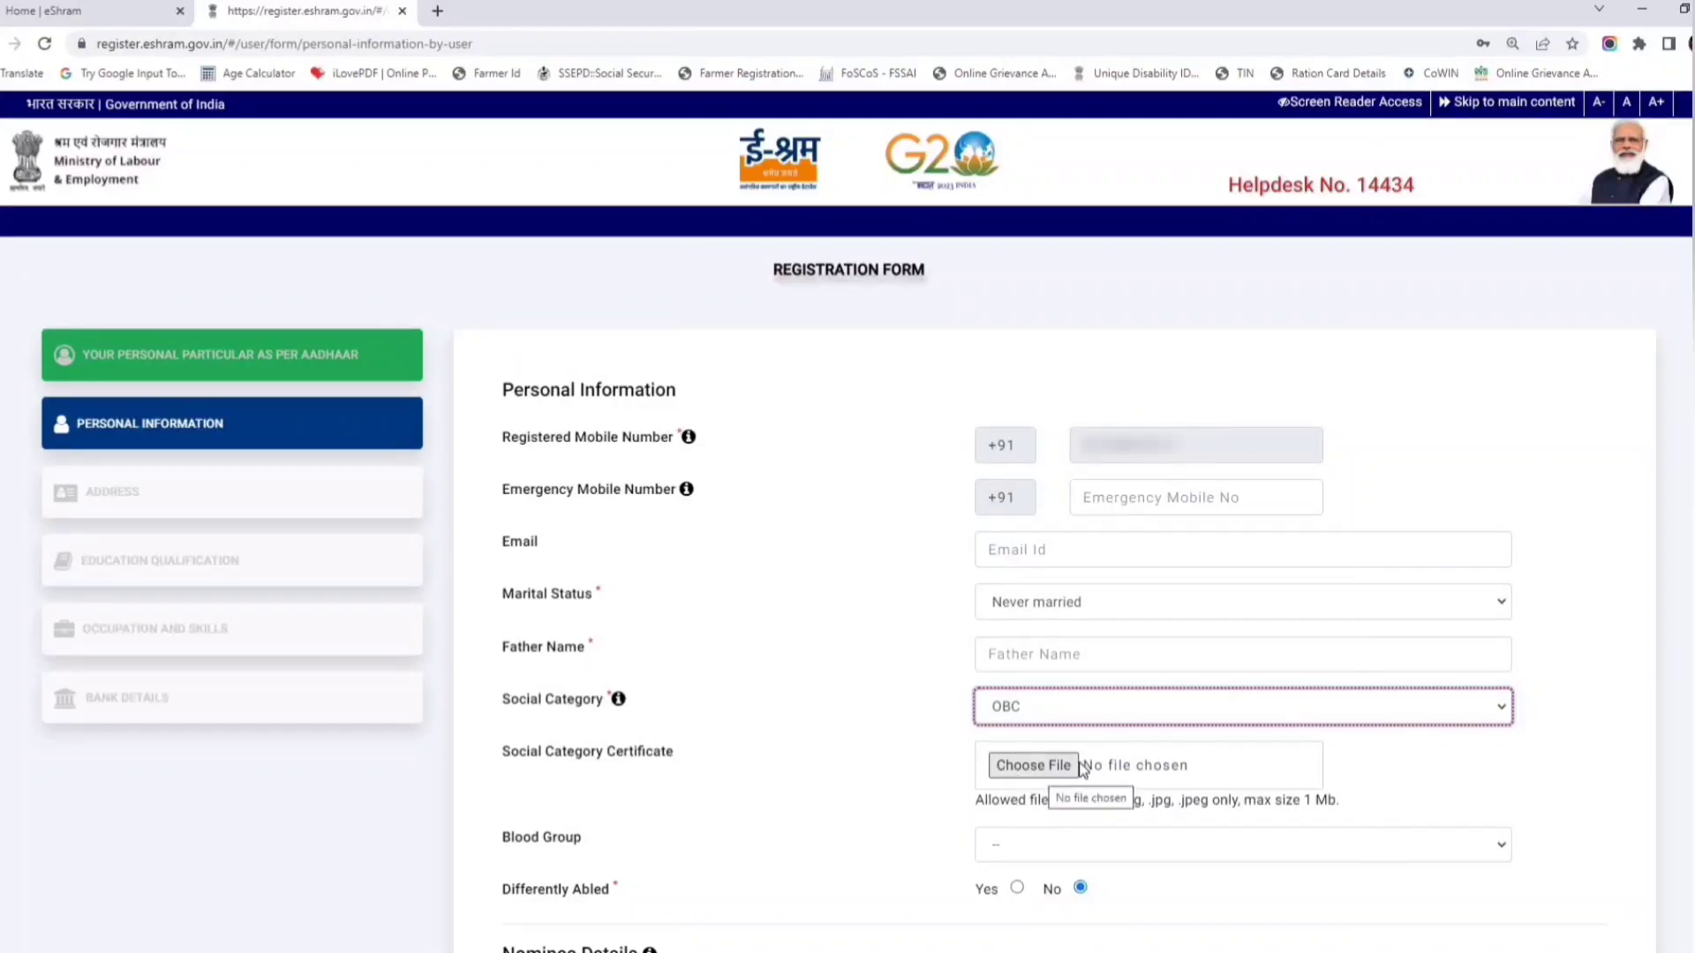
{"action": "scroll", "coordinate": [1084, 768], "scroll_direction": "down", "scroll_amount": 6}
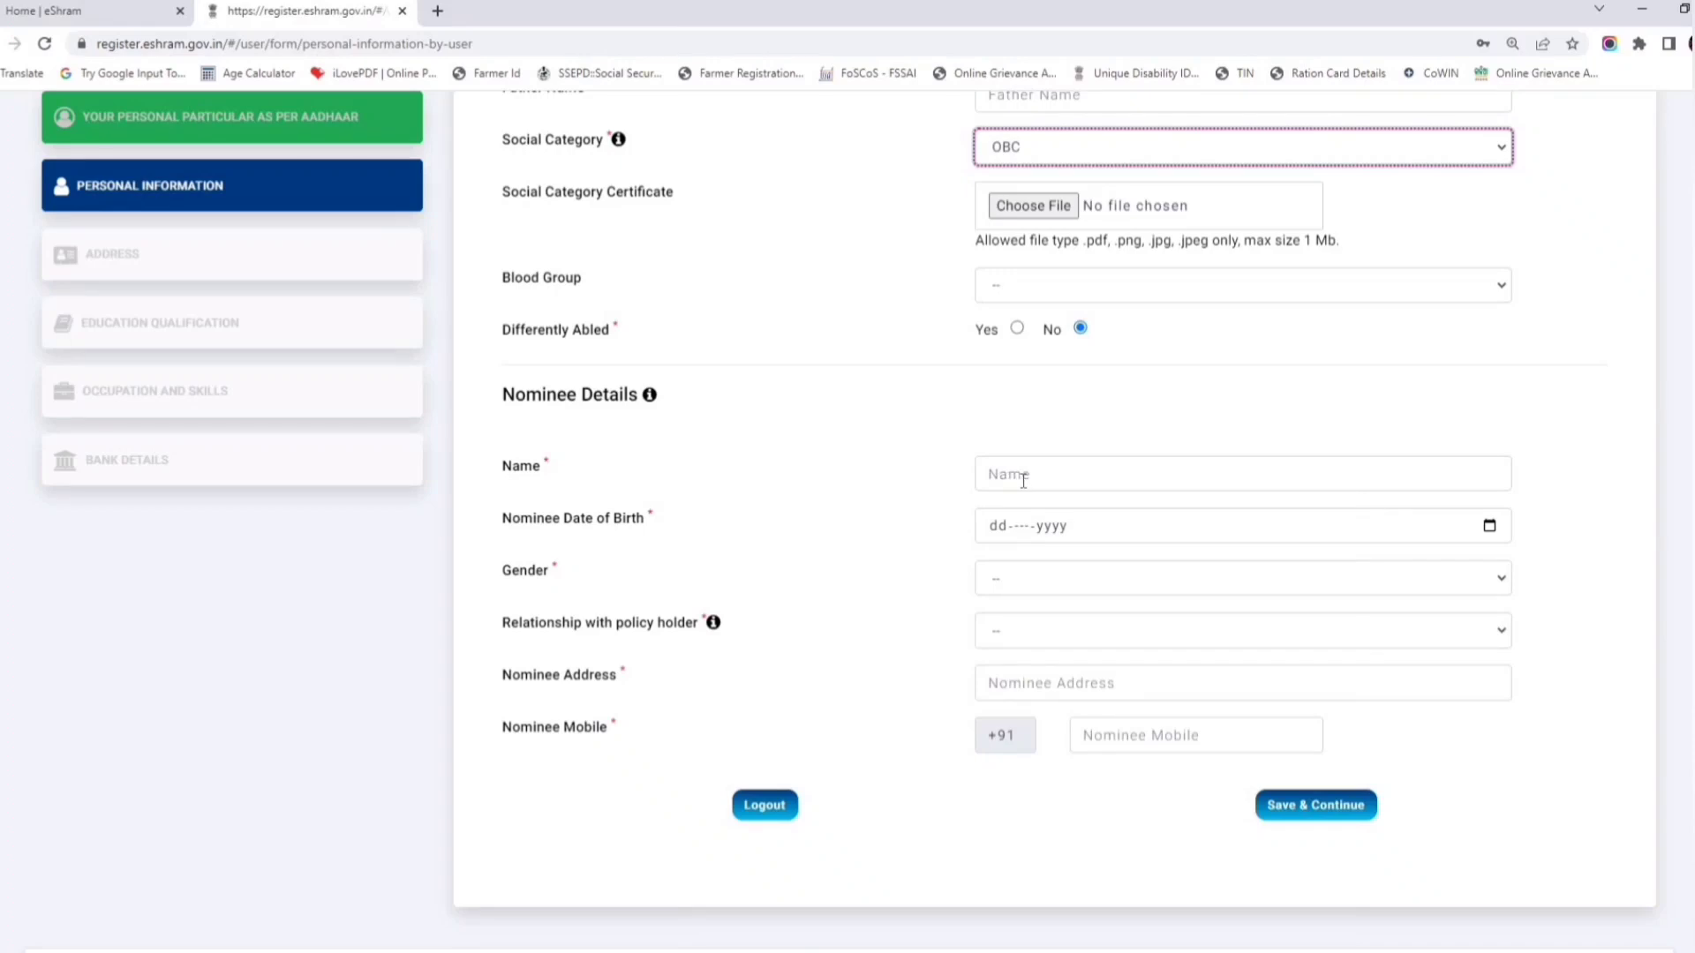
Step: Fill in the nominee details with gender Male and relationship Father
{"action": "left_click", "coordinate": [1031, 479]}
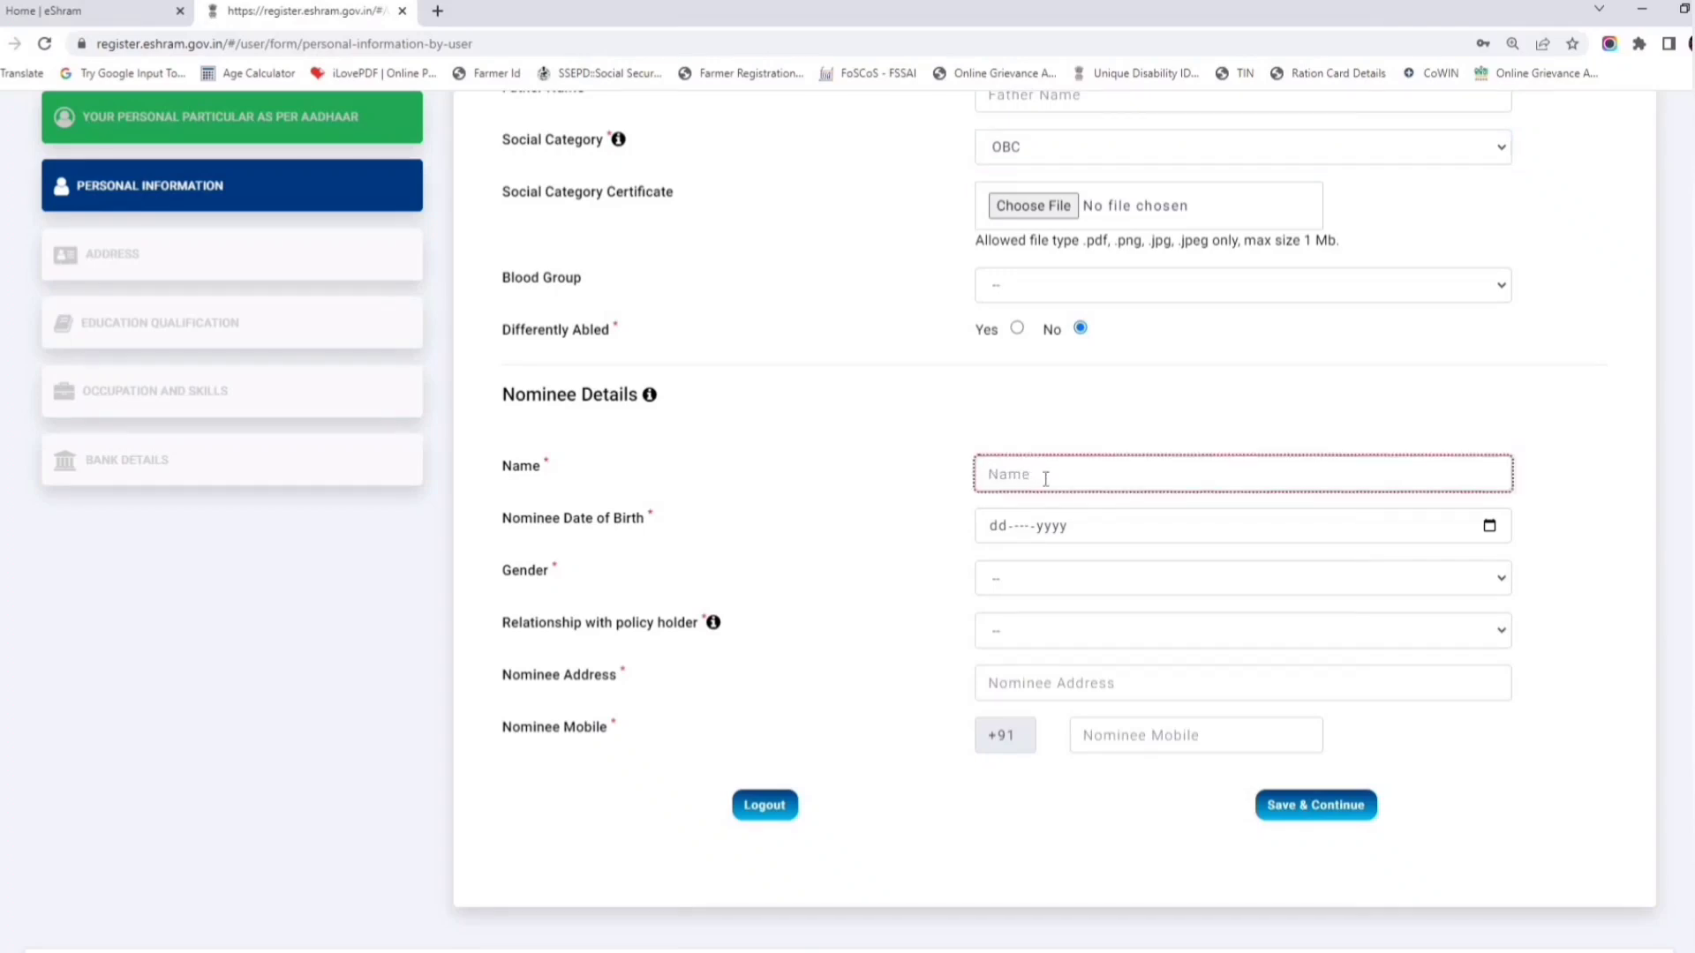
{"action": "left_click", "coordinate": [997, 528]}
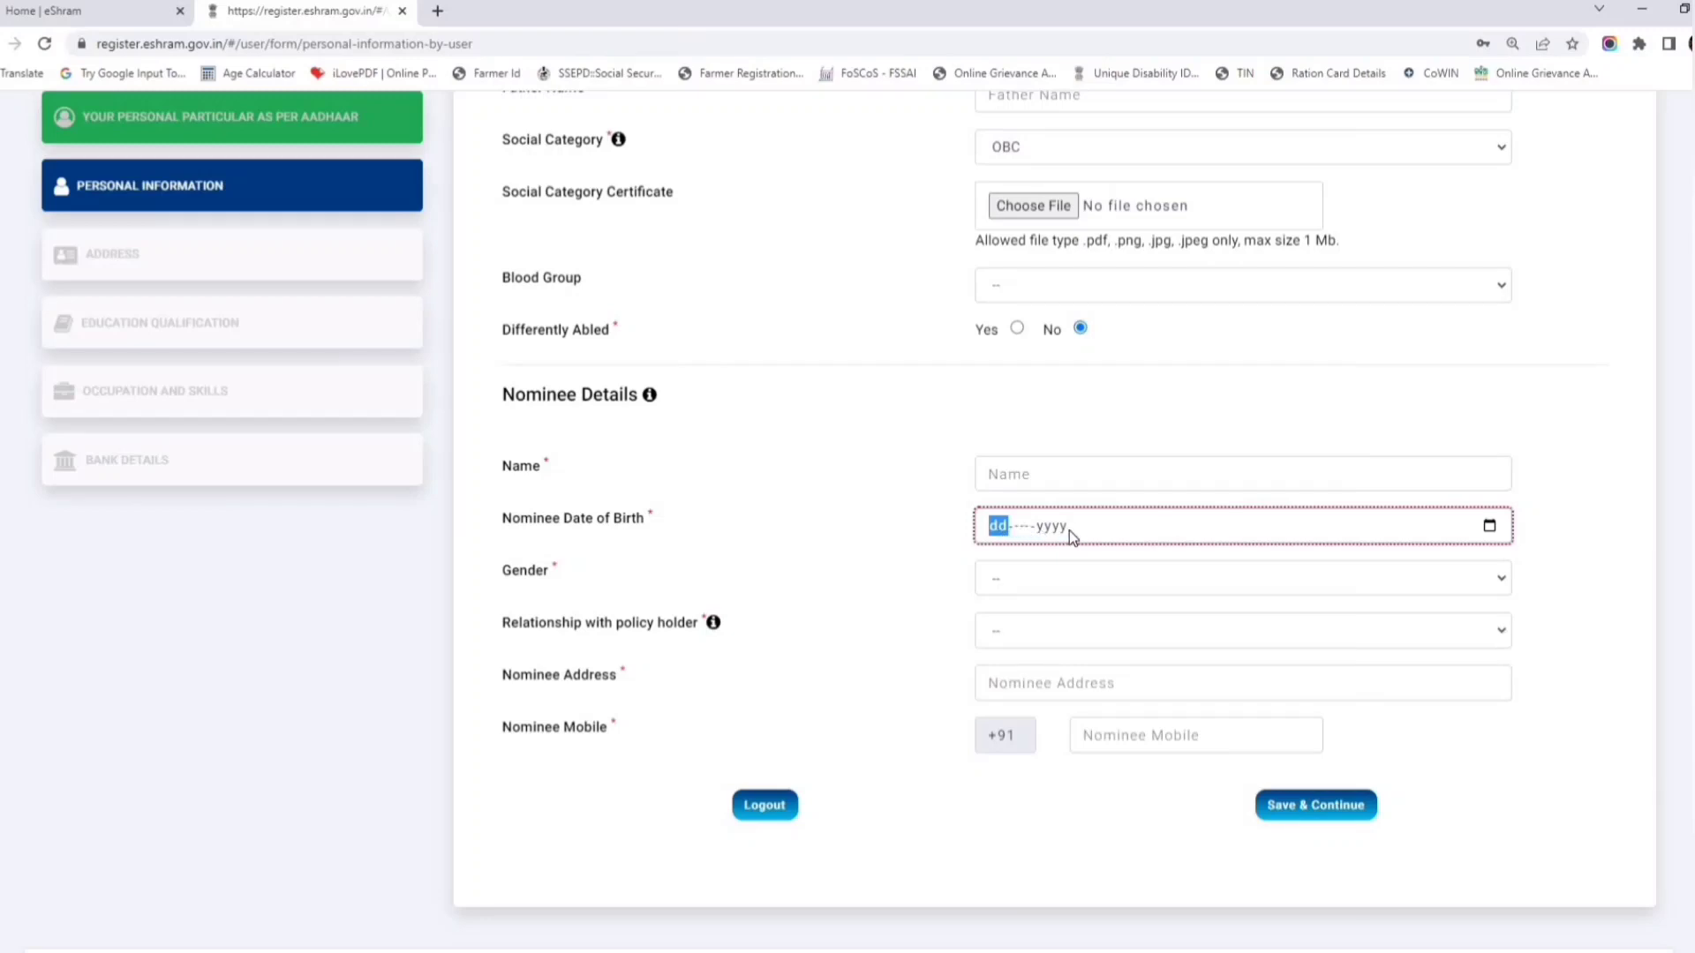
{"action": "left_click", "coordinate": [1012, 580]}
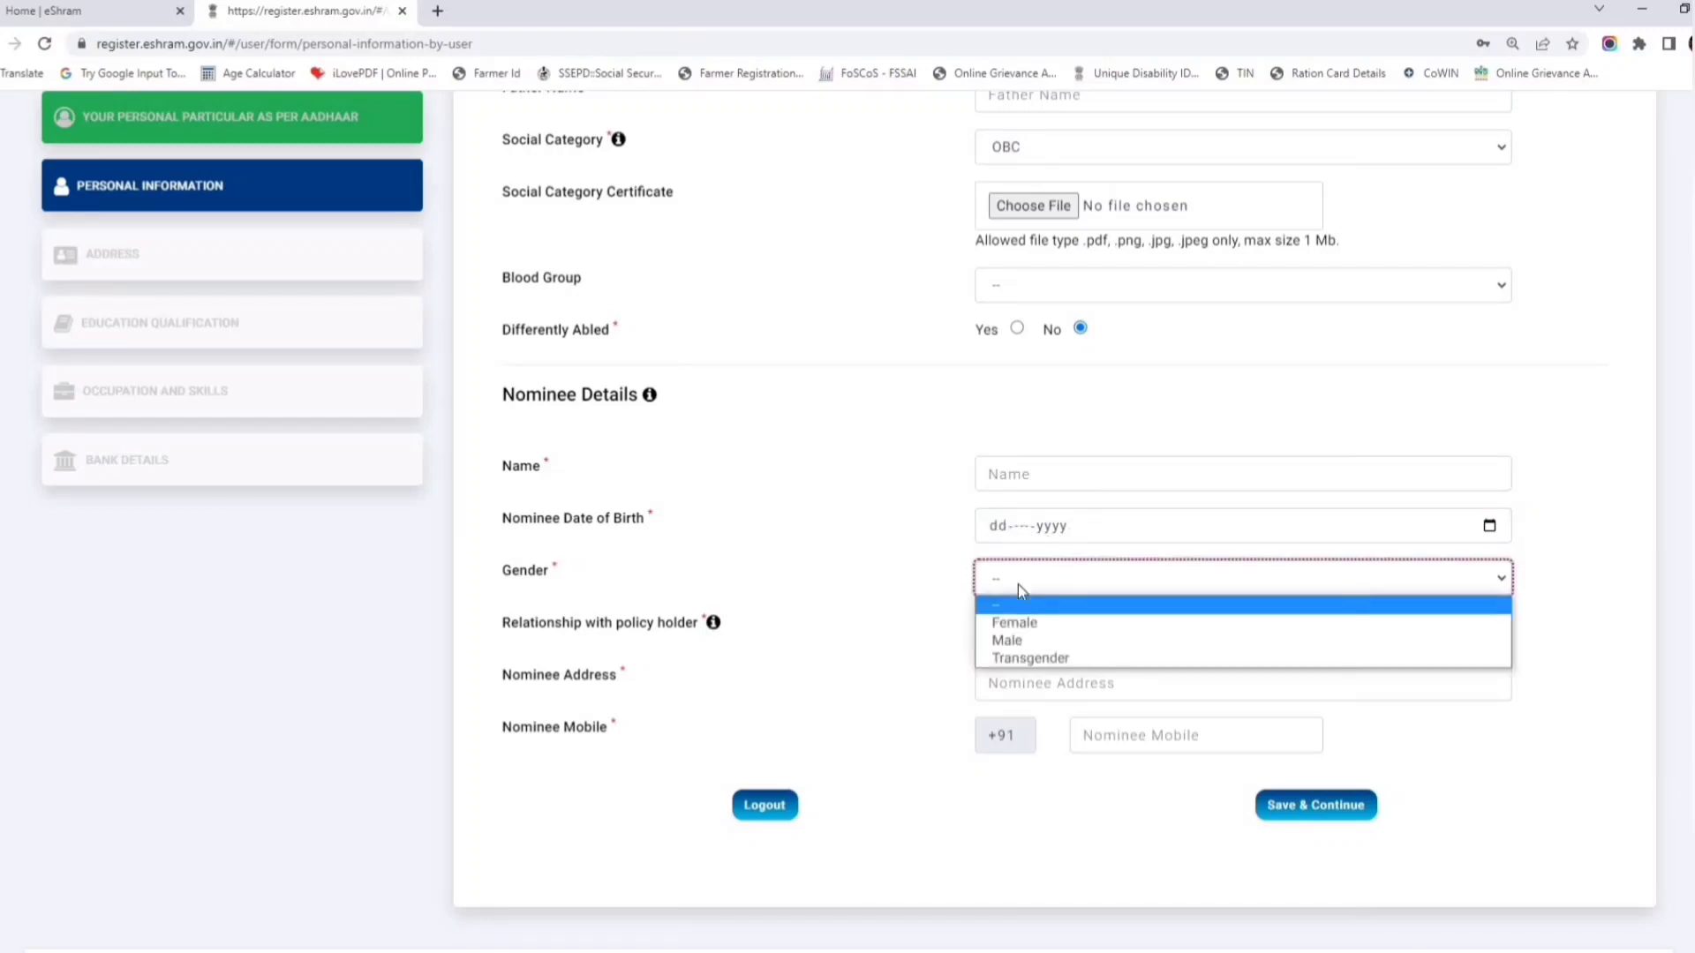
{"action": "left_click", "coordinate": [1003, 643]}
{"action": "left_click", "coordinate": [1033, 630]}
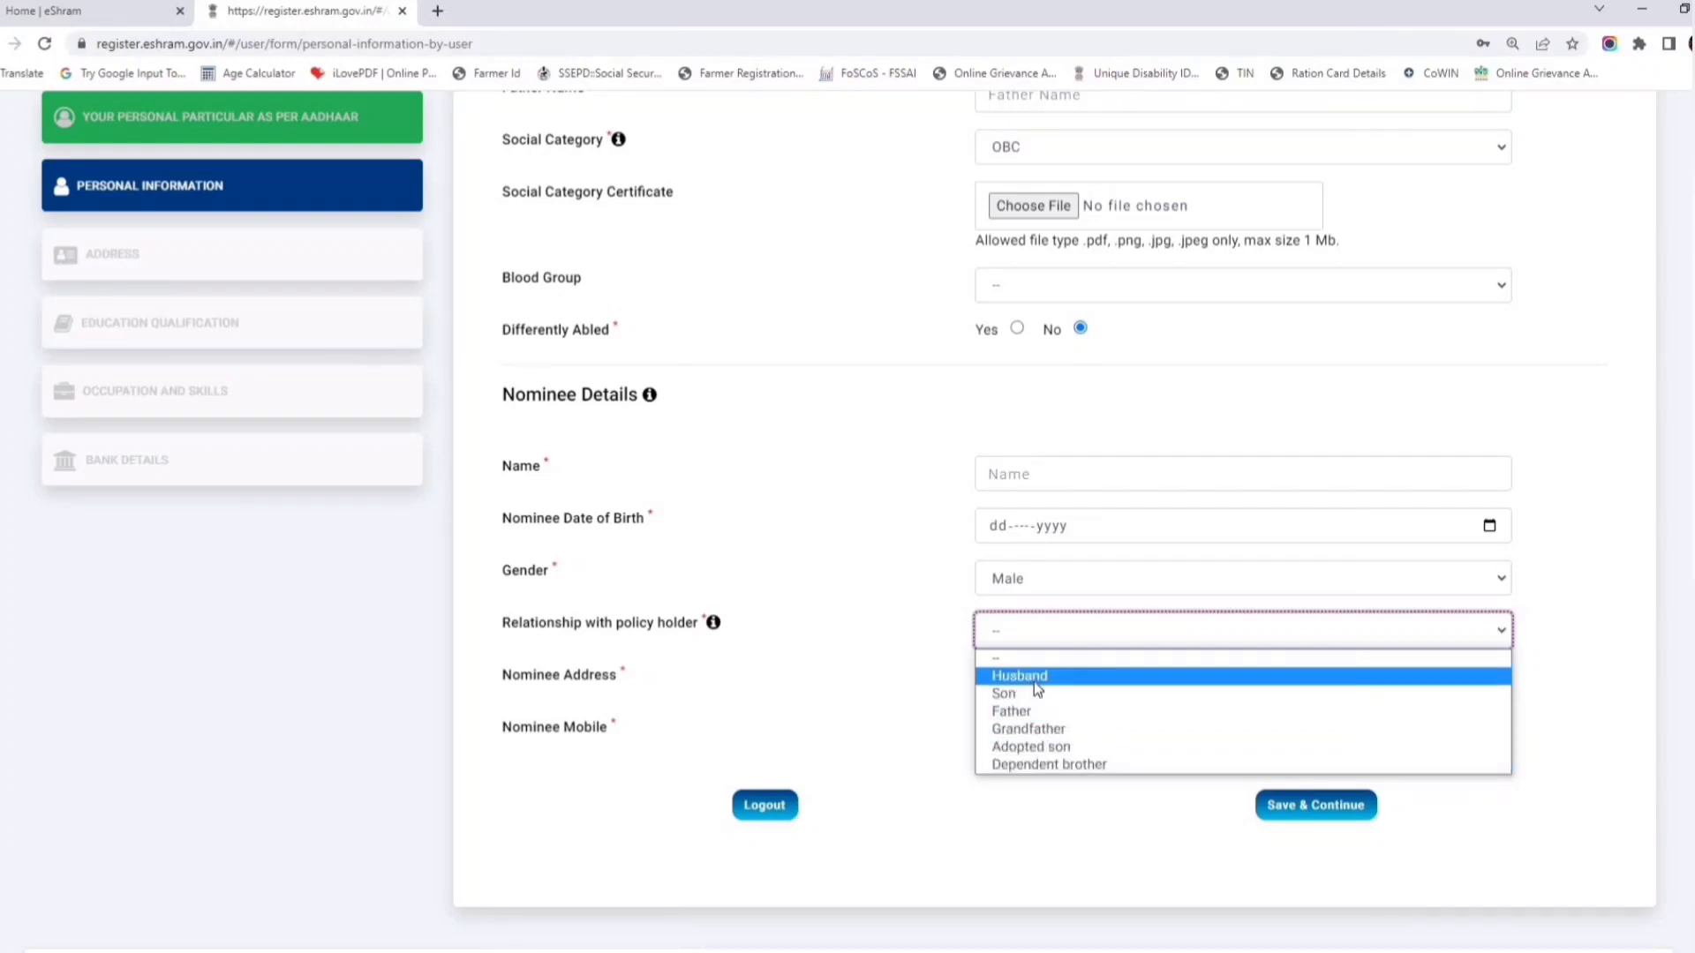
{"action": "left_click", "coordinate": [1021, 711]}
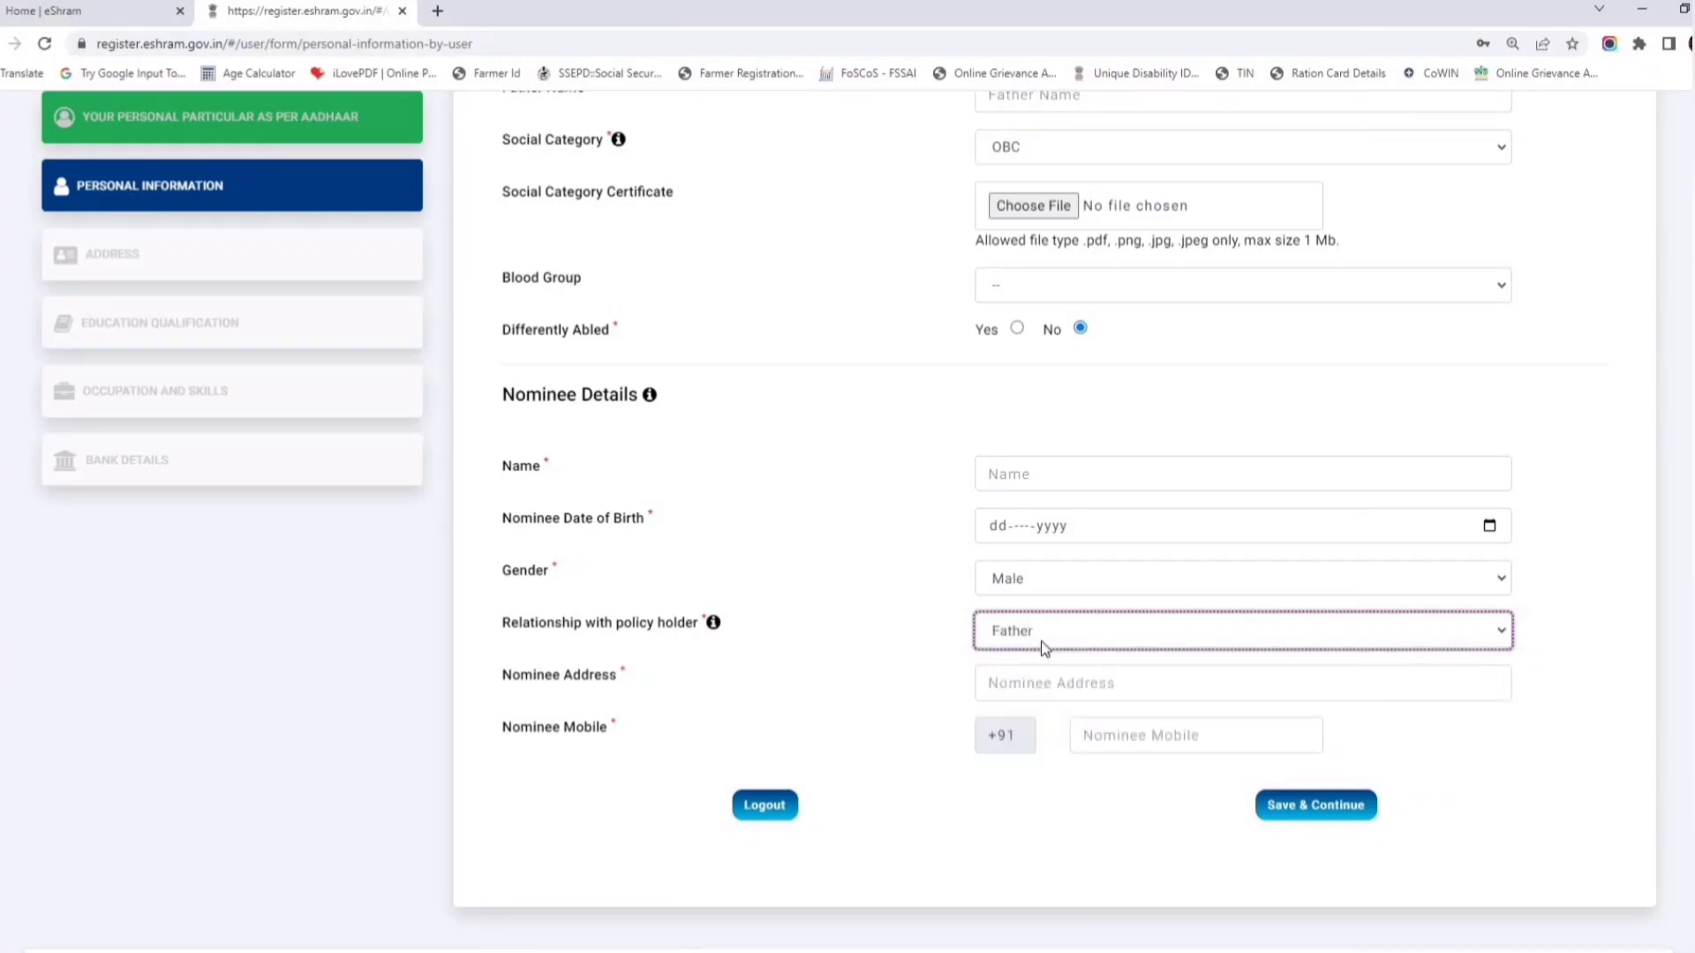
Step: Complete the nominee address and mobile fields and save the Personal Information step
{"action": "left_click", "coordinate": [1020, 688]}
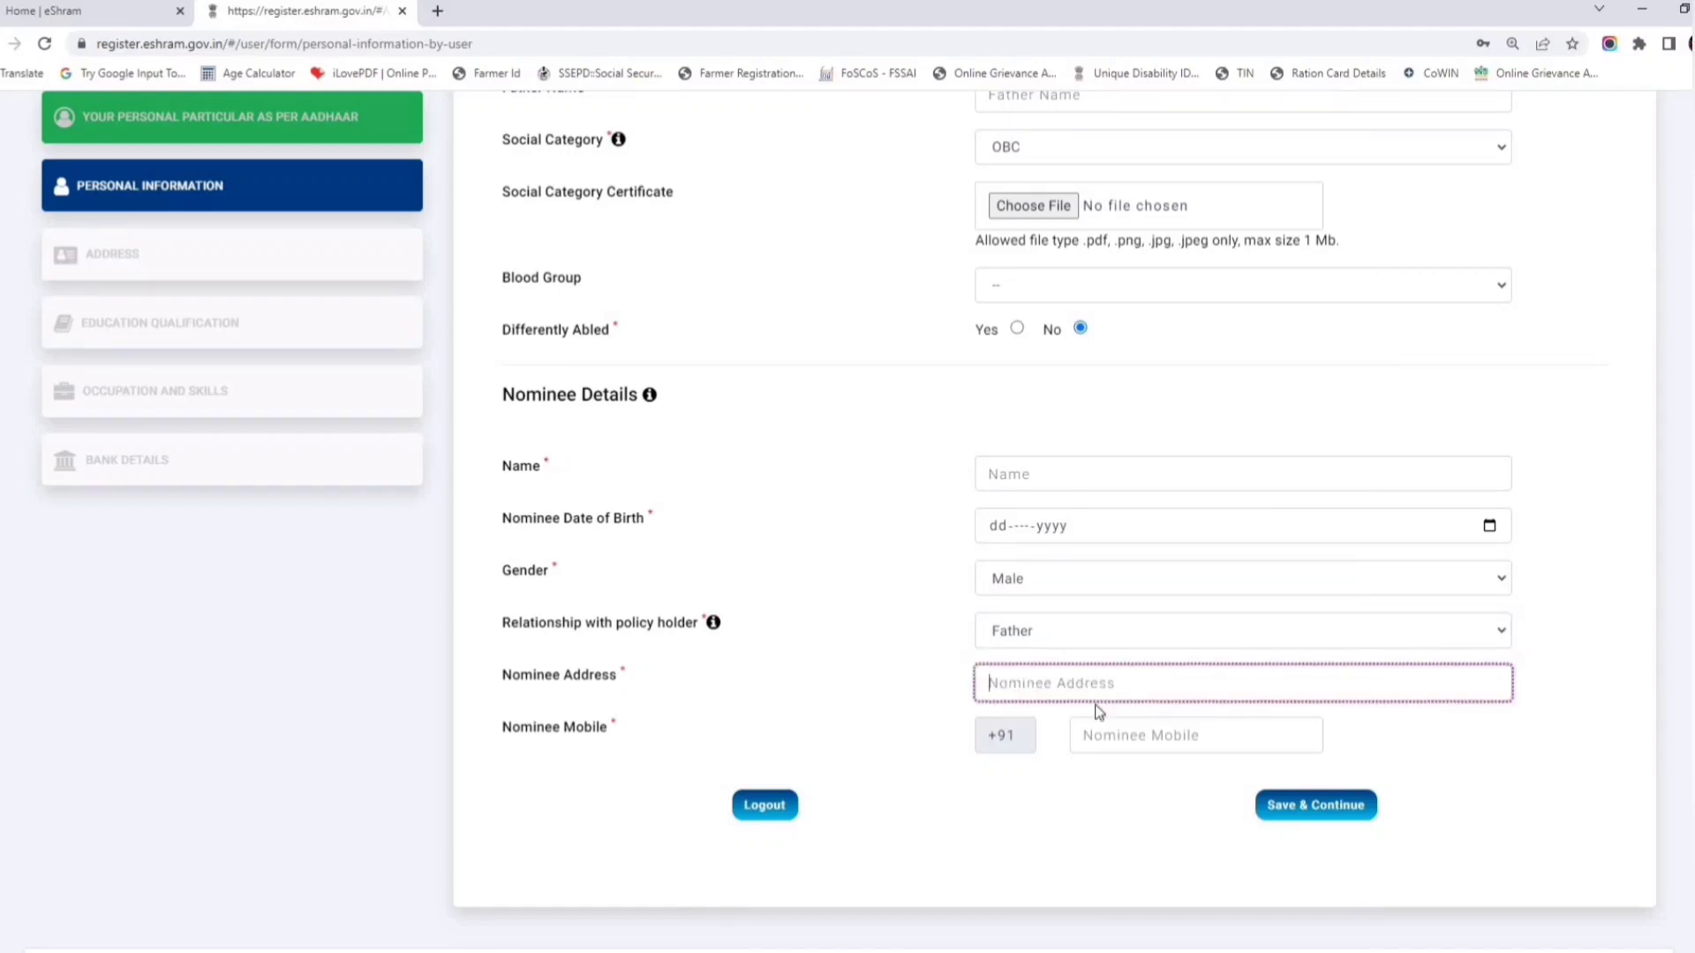
{"action": "left_click", "coordinate": [1136, 738]}
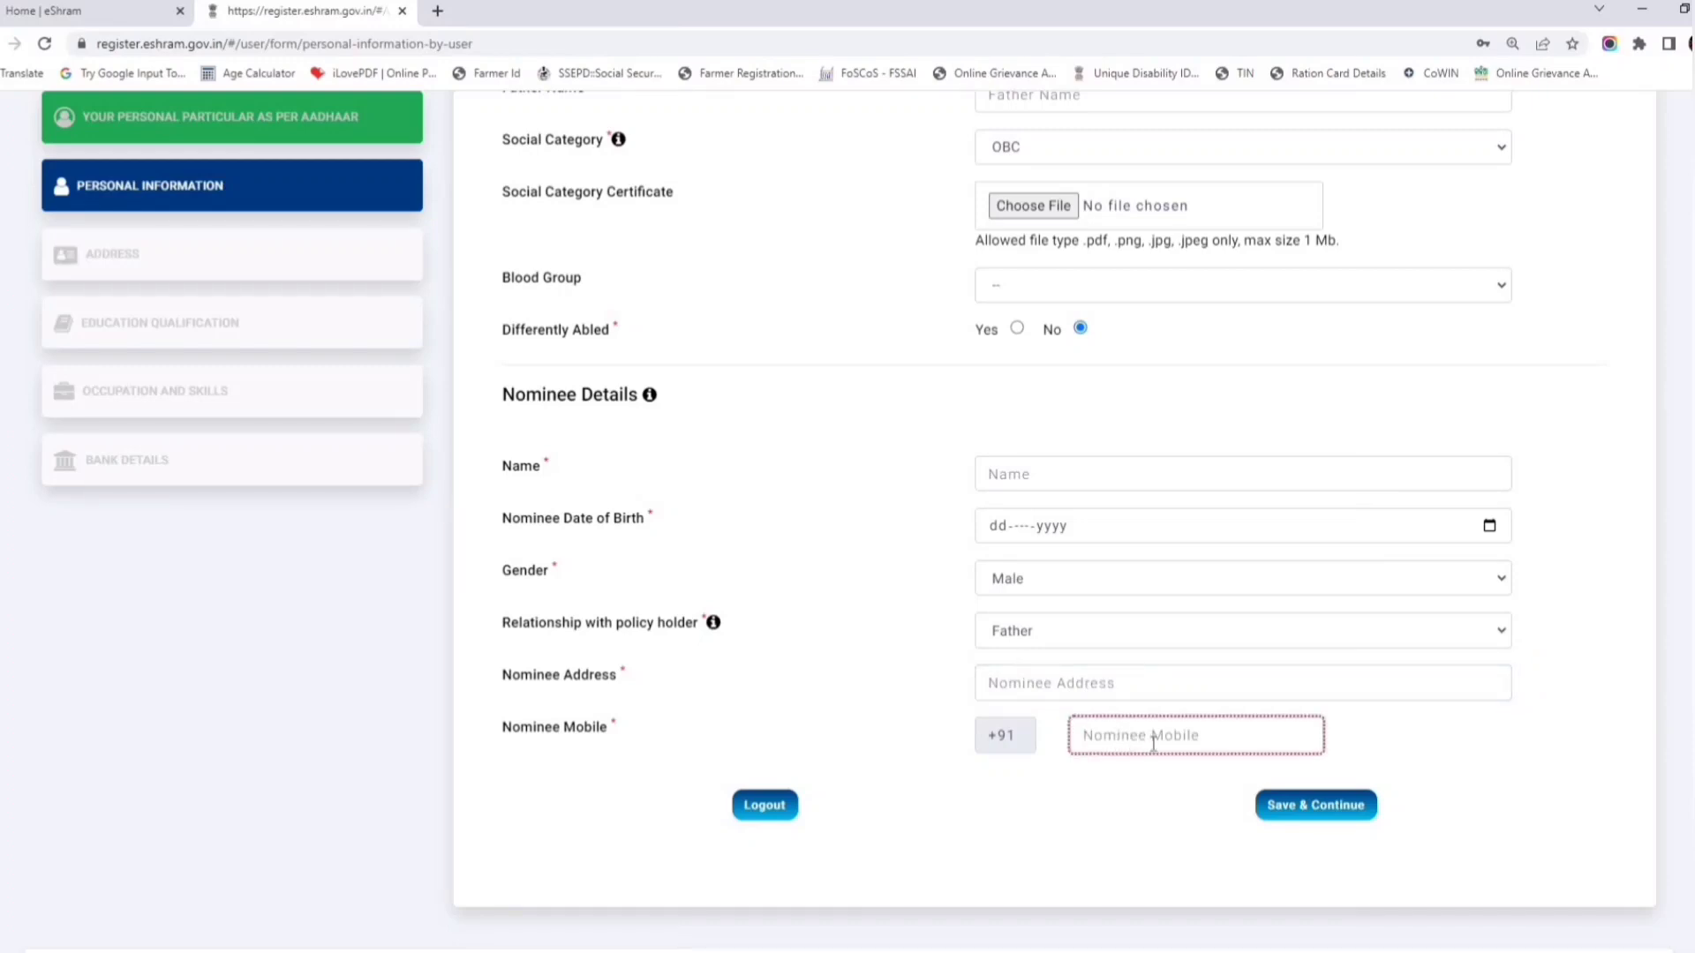
{"action": "left_click", "coordinate": [1207, 780]}
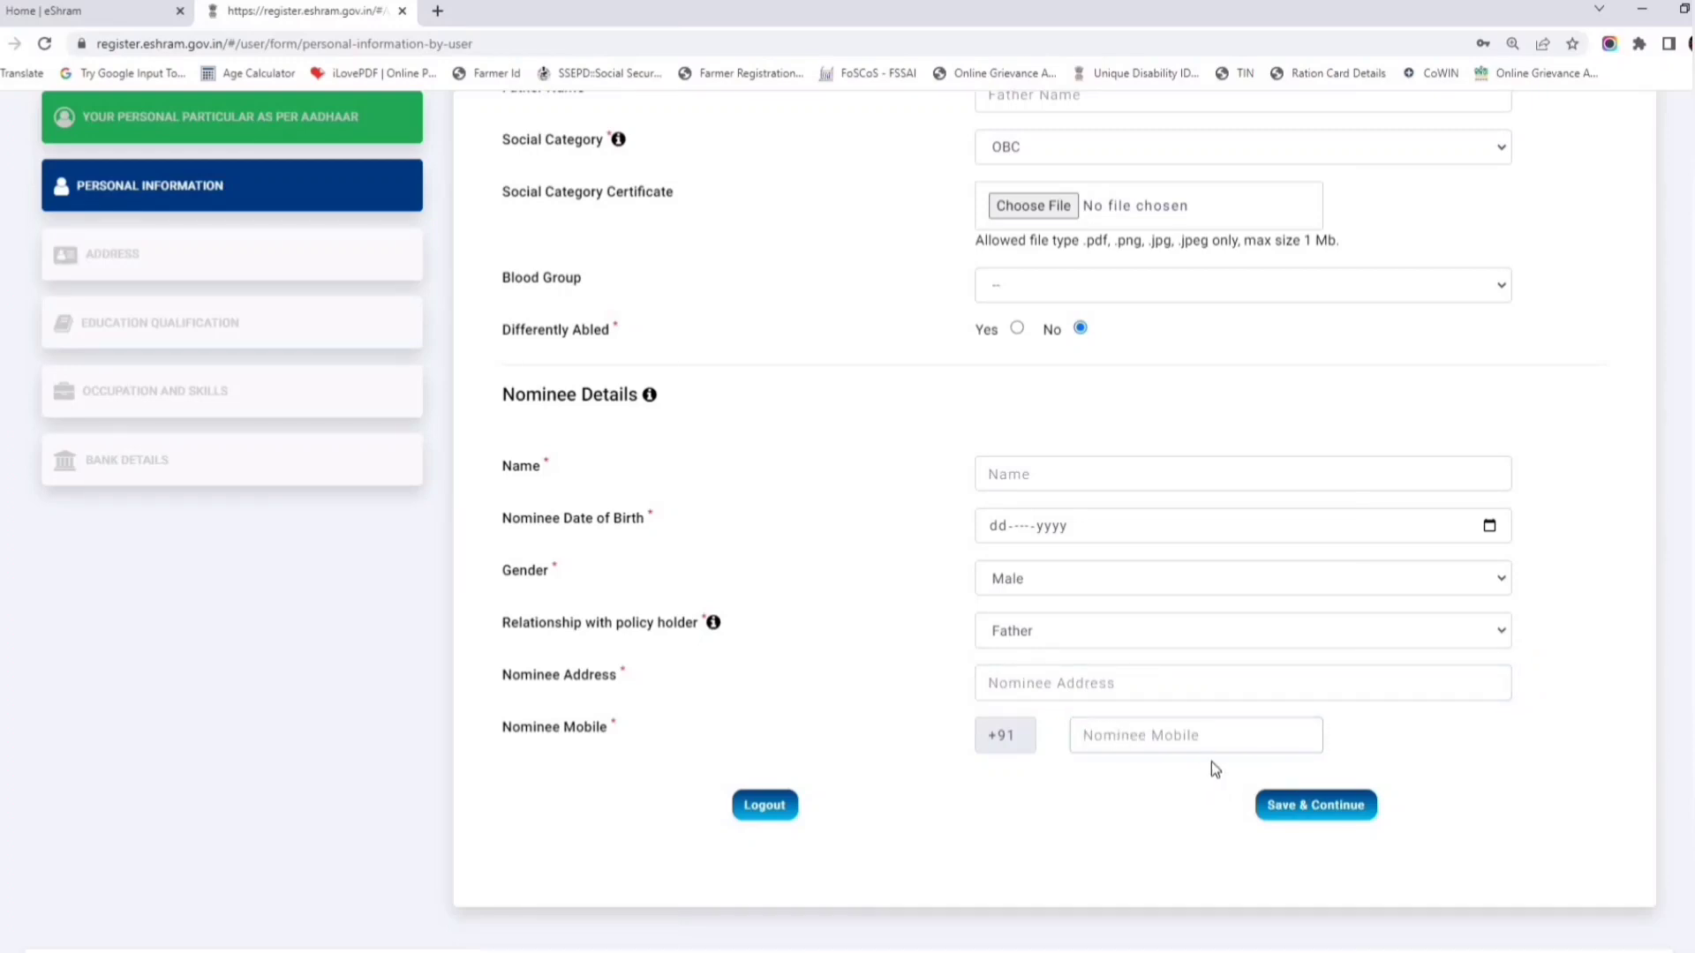
{"action": "left_click", "coordinate": [1320, 808]}
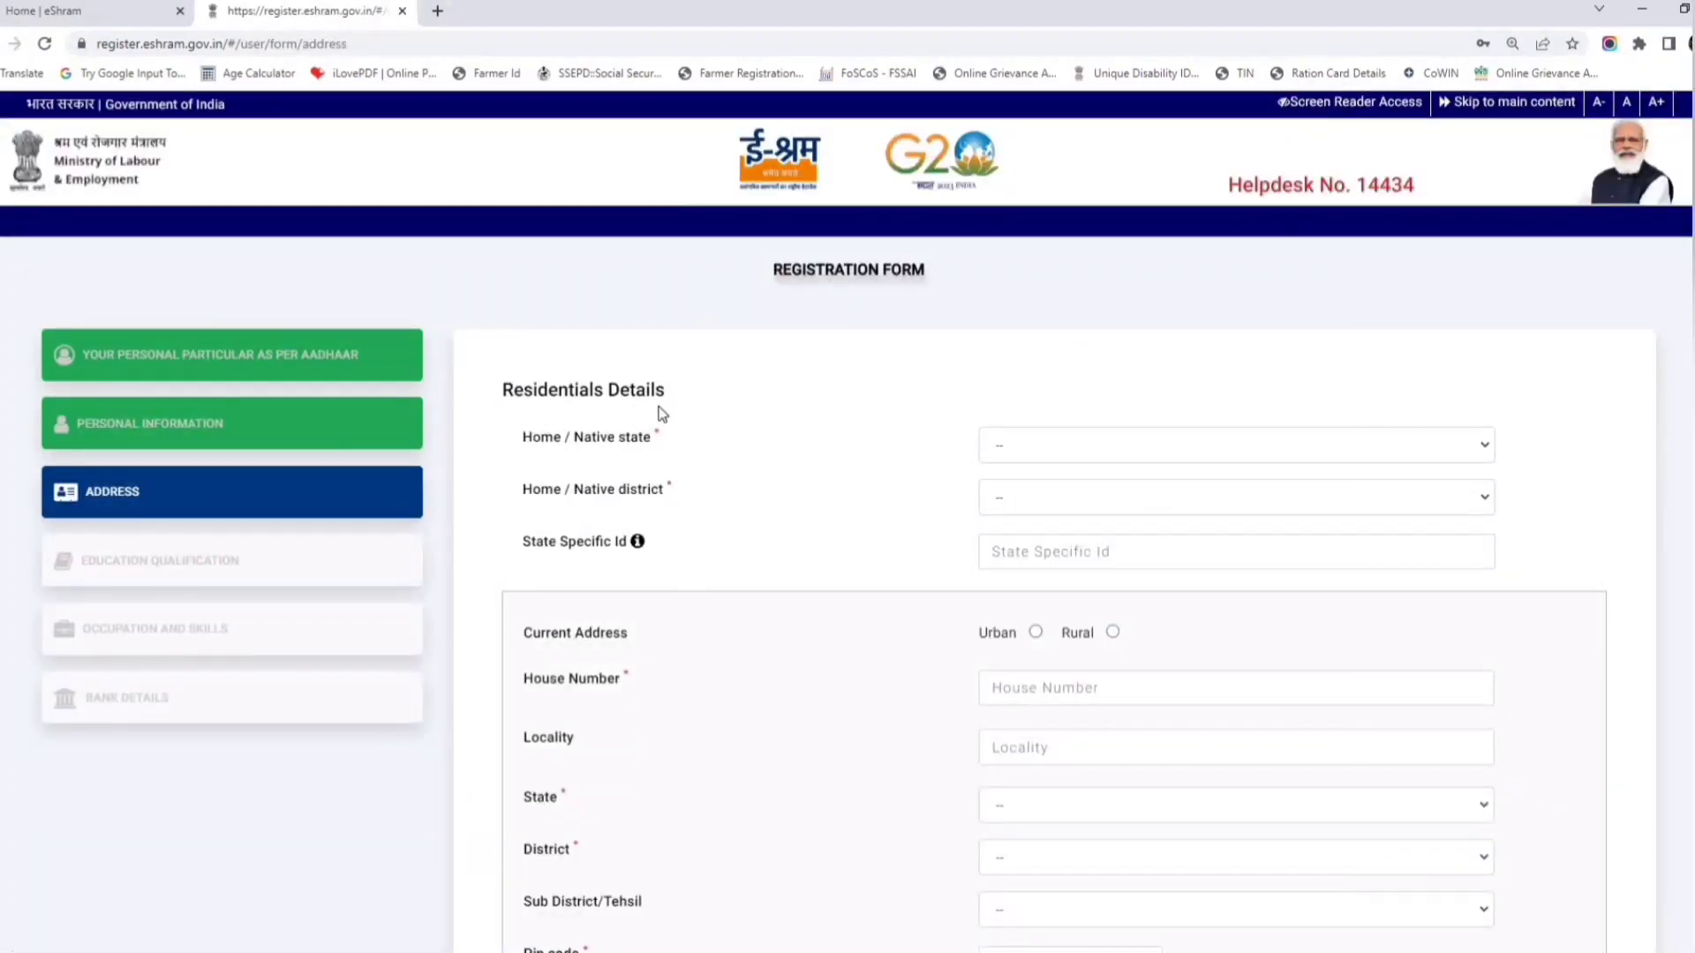
Step: Set the home state to ODISHA and home district to BALESHWAR
{"action": "left_click", "coordinate": [1124, 443]}
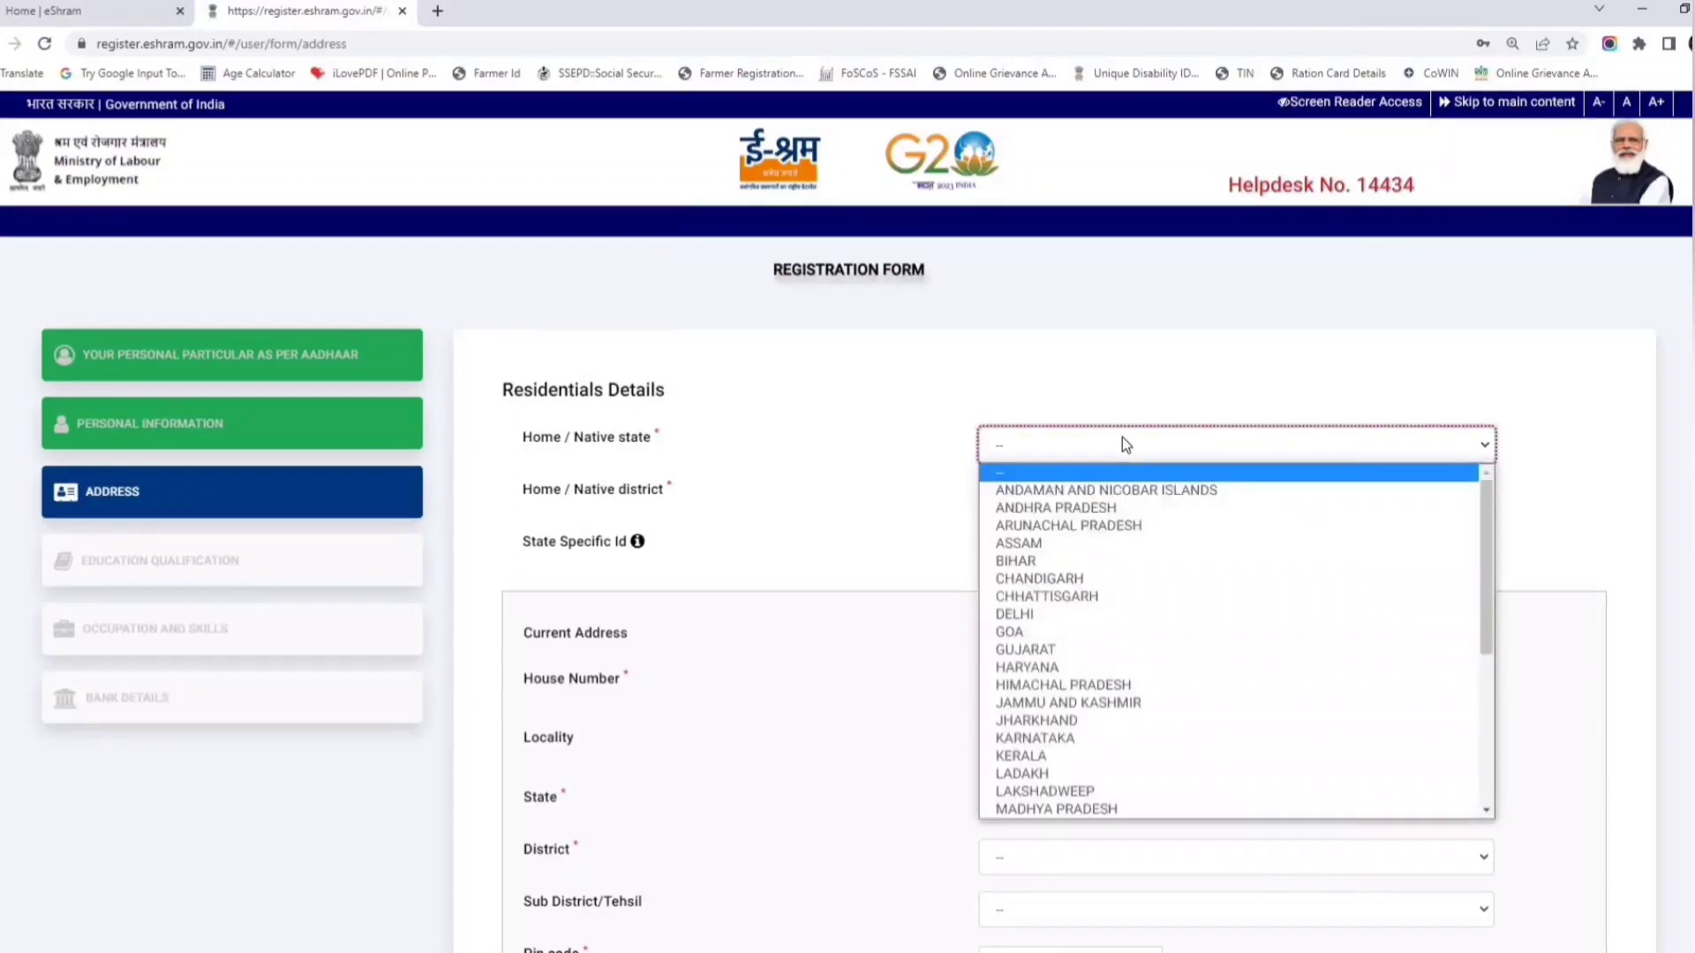
{"action": "key", "text": "o"}
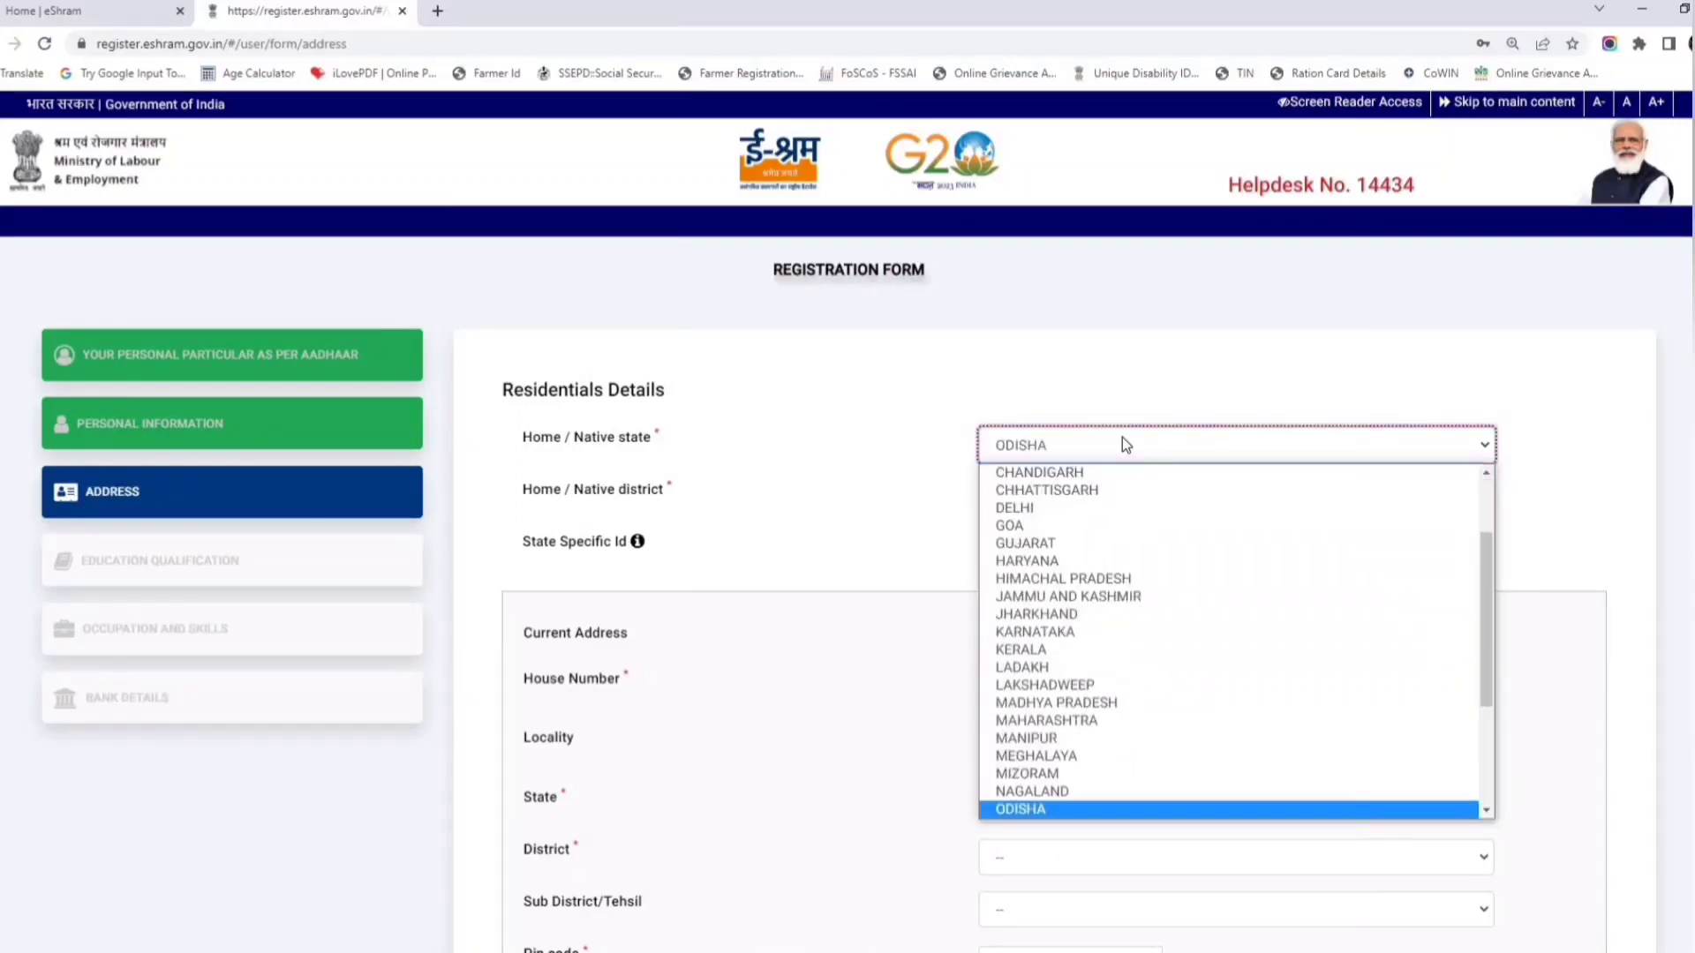
{"action": "key", "text": "Return"}
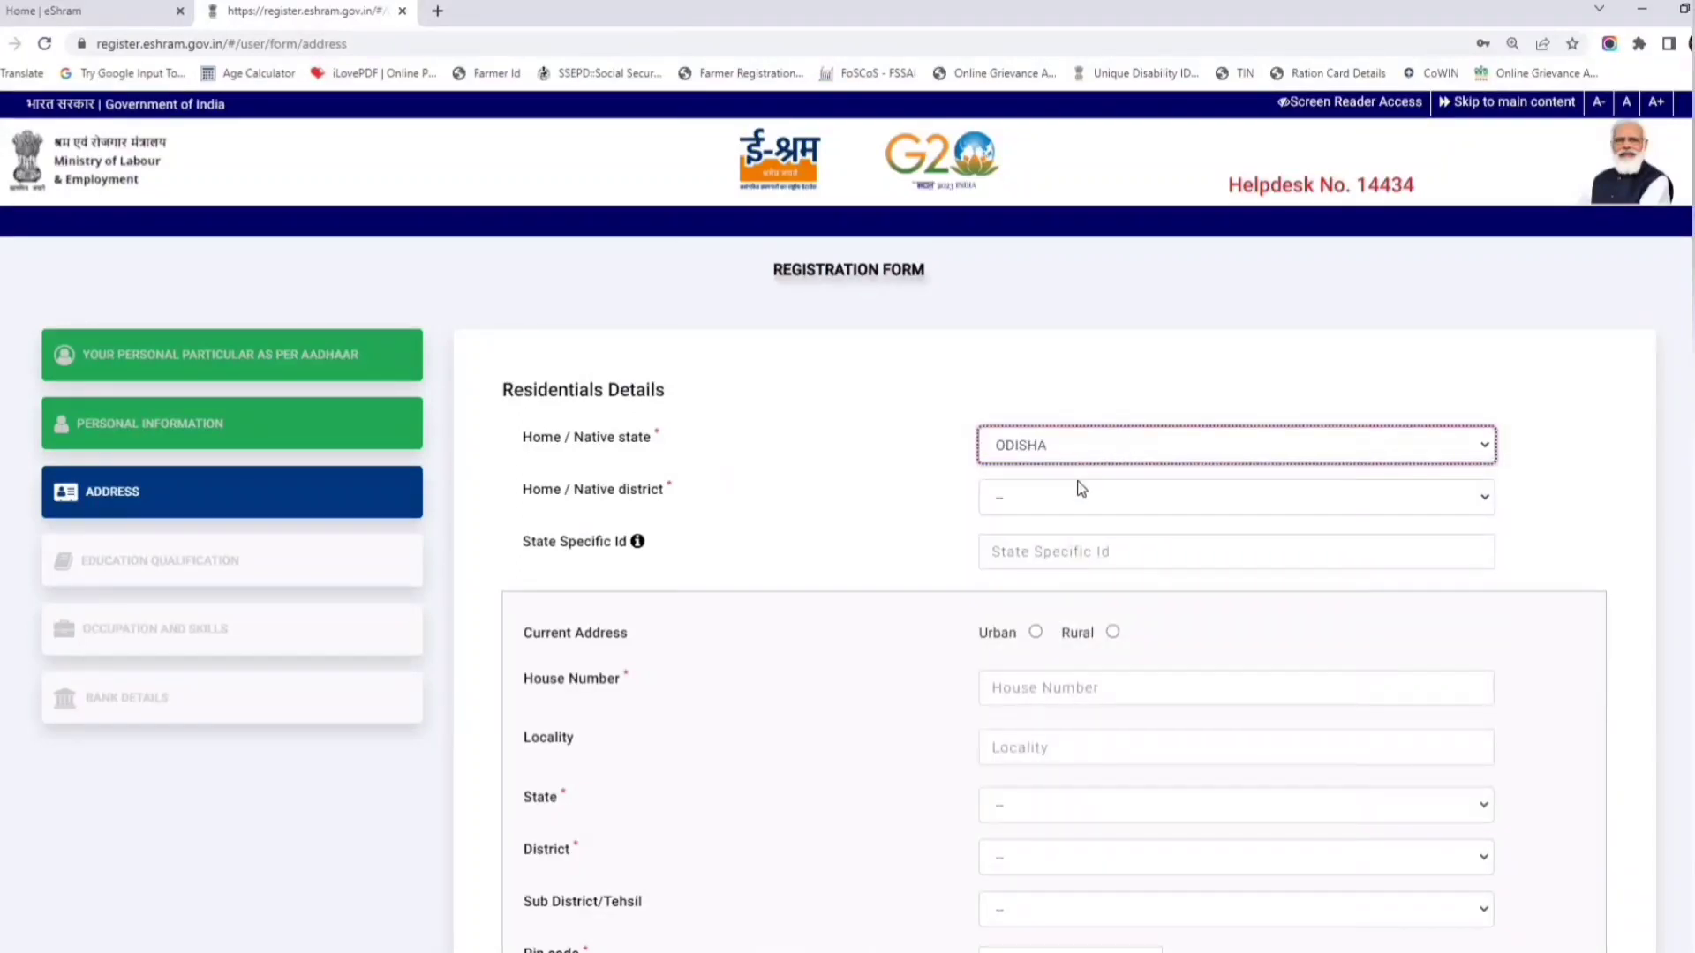
{"action": "left_click", "coordinate": [1048, 510]}
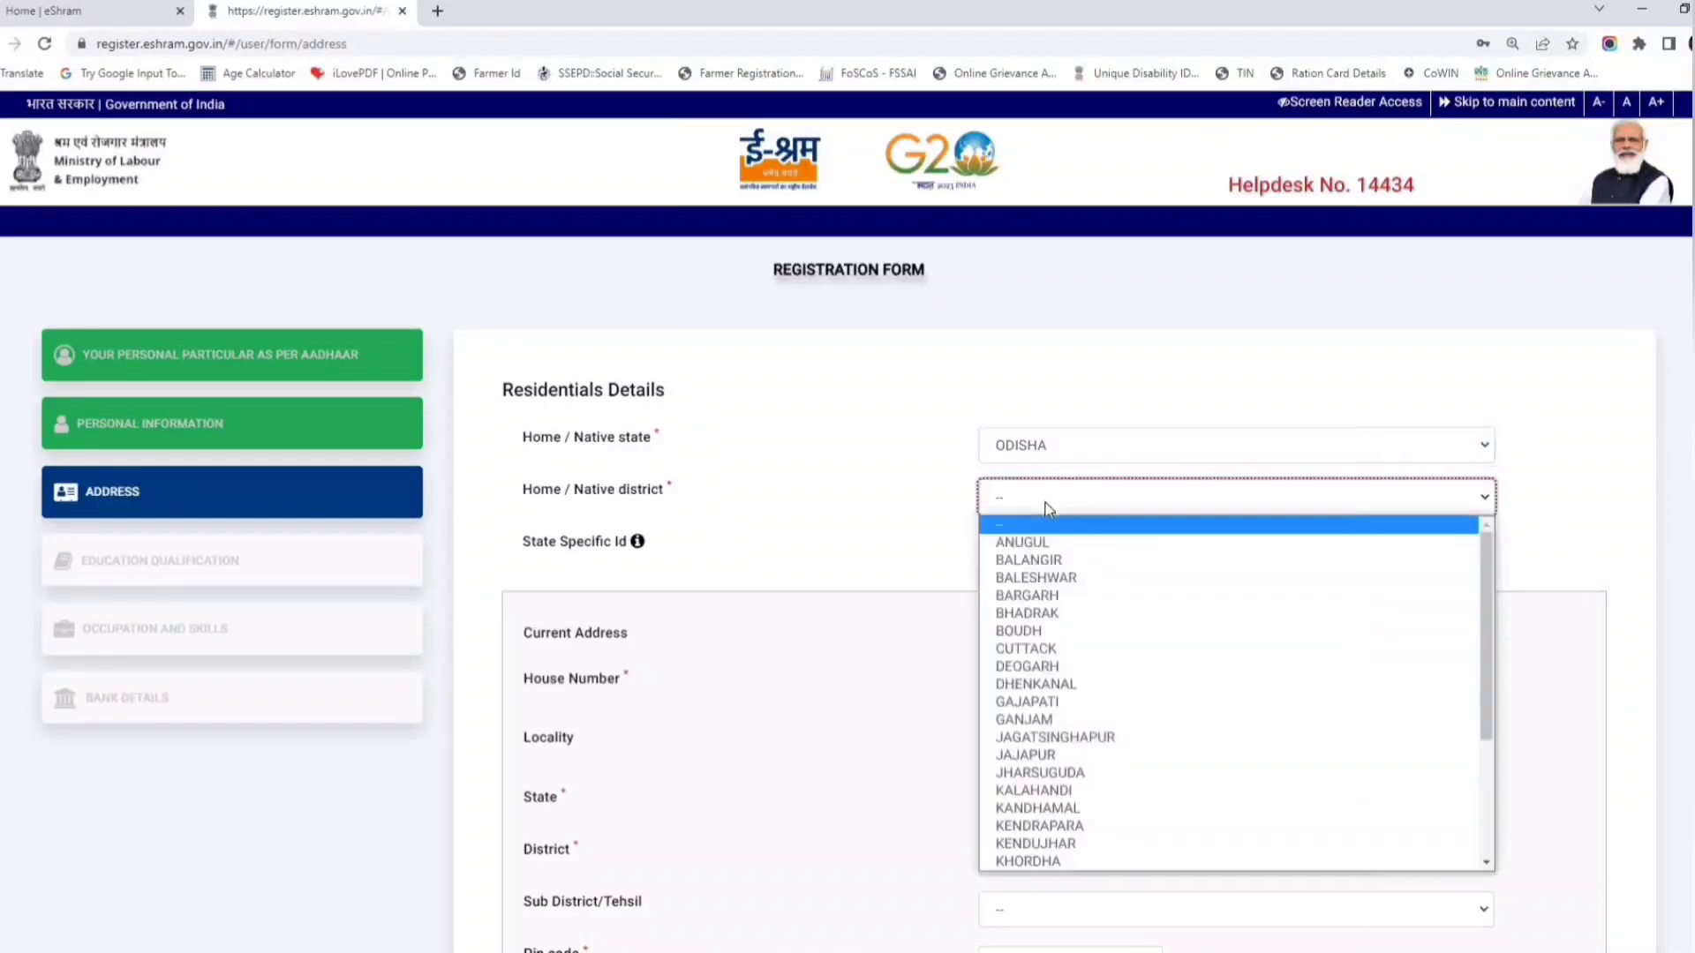
{"action": "left_click", "coordinate": [1038, 575]}
Step: Mark the current address Rural with state ODISHA and district BALESHWAR
{"action": "scroll", "coordinate": [1095, 521], "scroll_direction": "down", "scroll_amount": 4}
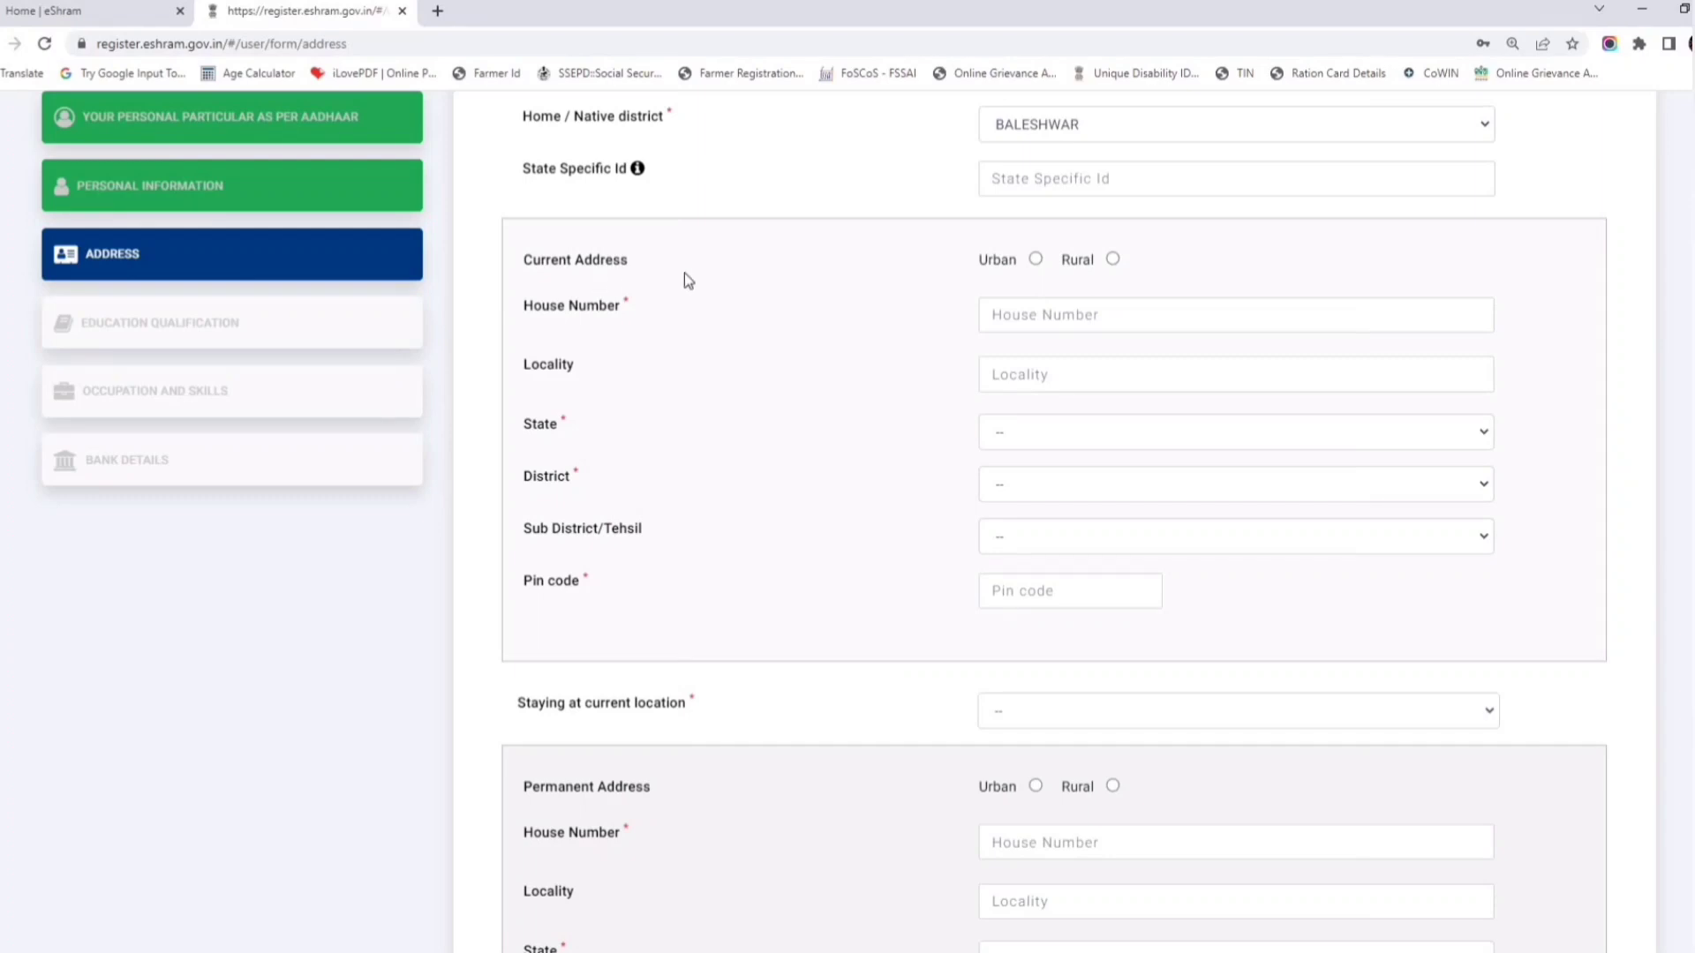
{"action": "left_click", "coordinate": [1113, 260]}
{"action": "left_click", "coordinate": [1047, 316]}
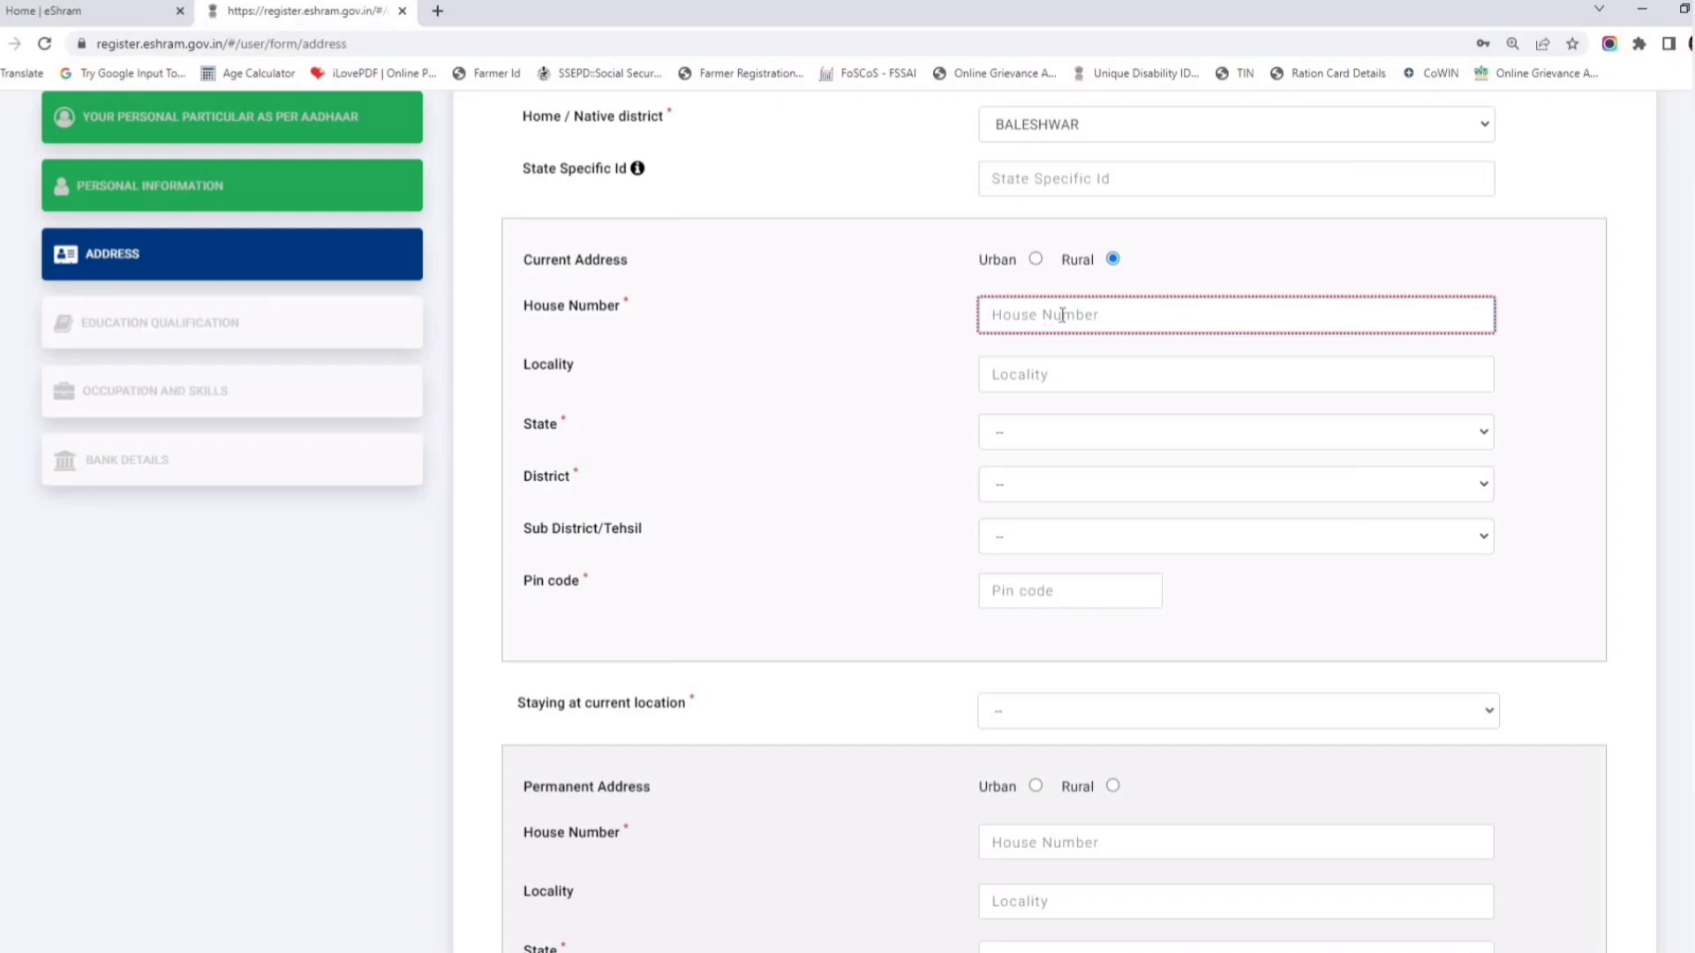
{"action": "left_click", "coordinate": [1028, 380]}
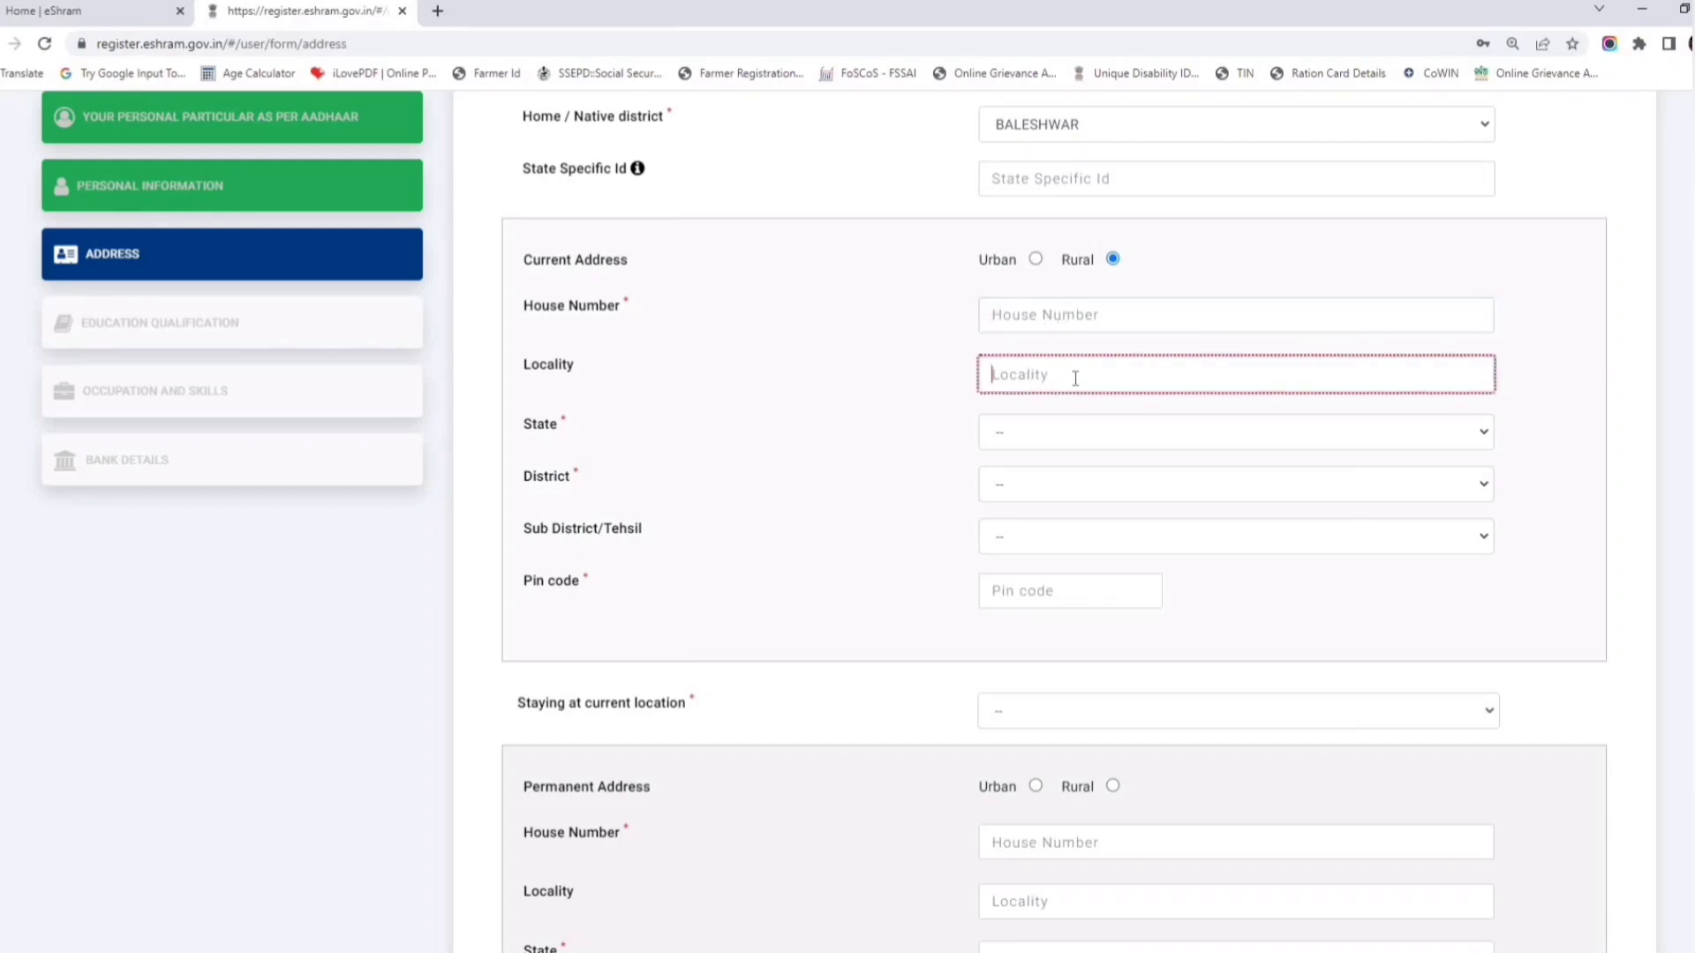
{"action": "left_click", "coordinate": [1019, 431]}
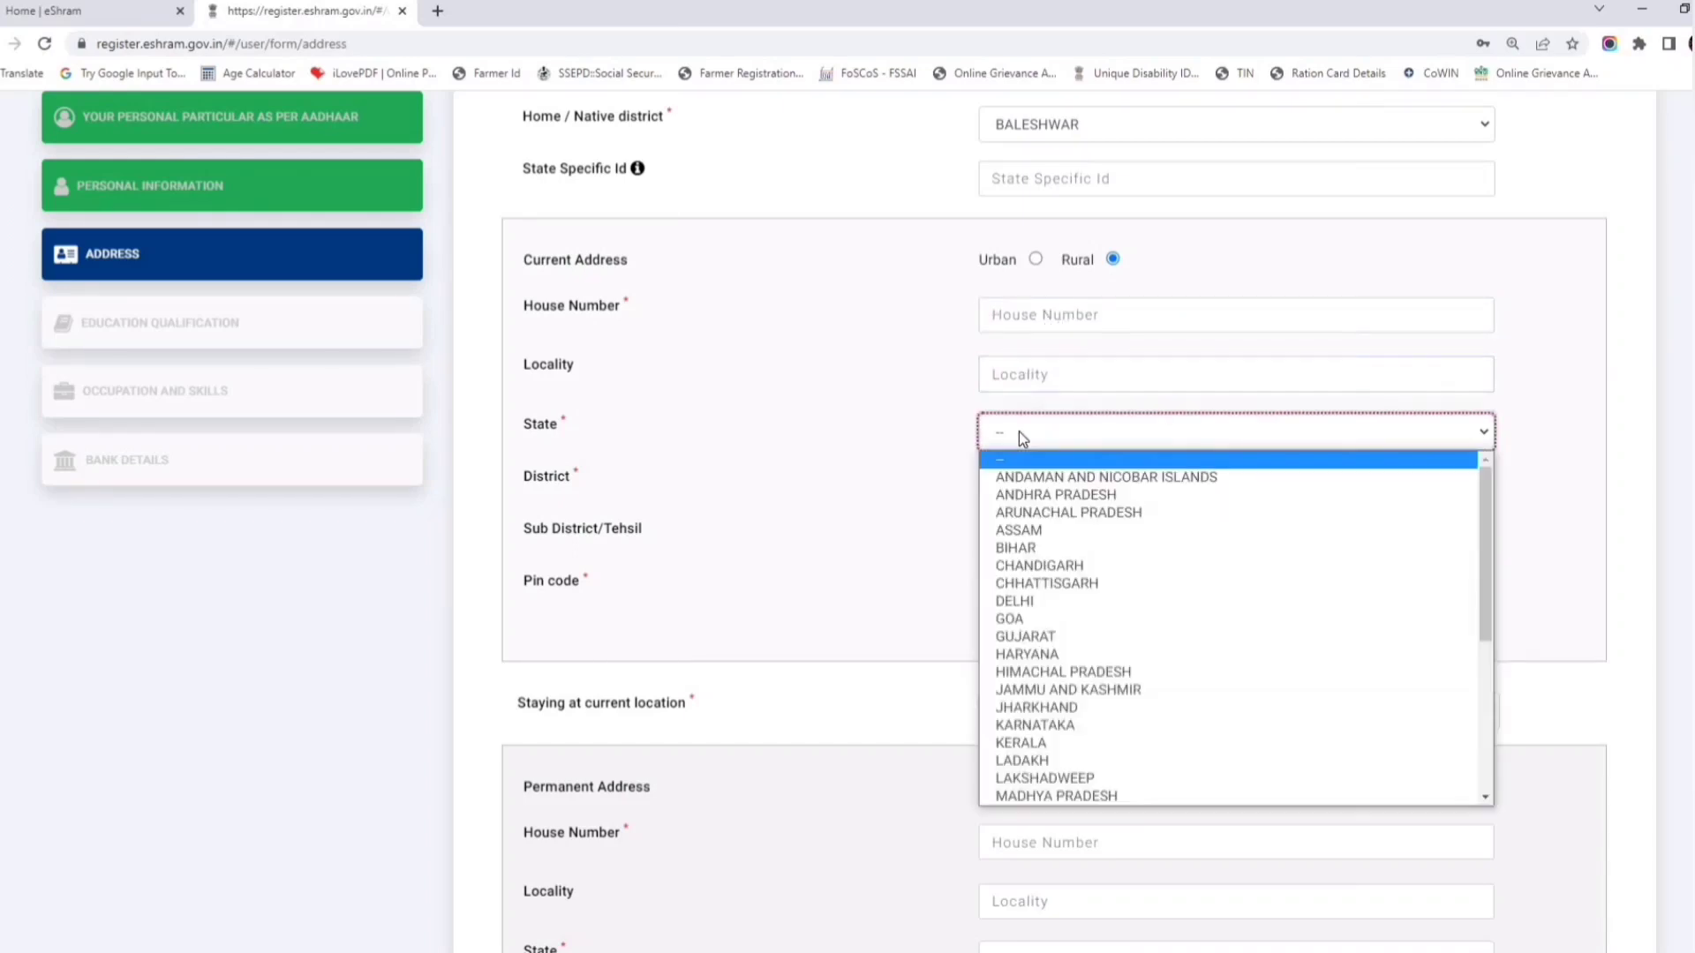
{"action": "key", "text": "o"}
{"action": "key", "text": "Return"}
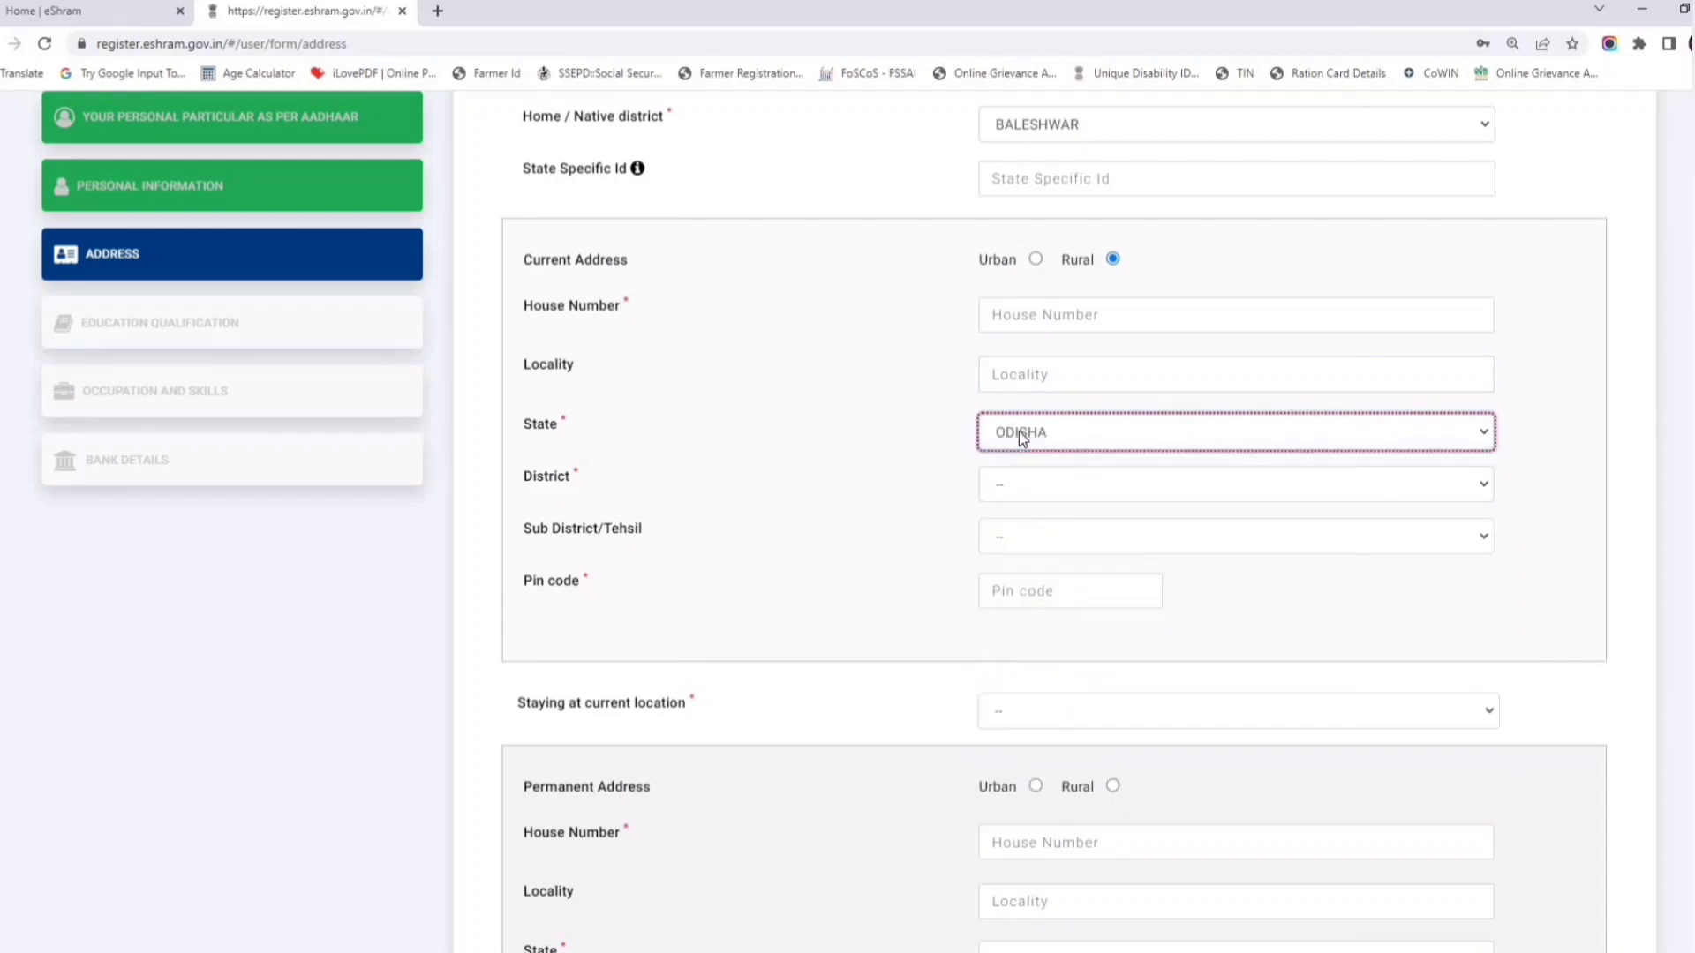
{"action": "left_click", "coordinate": [1035, 484]}
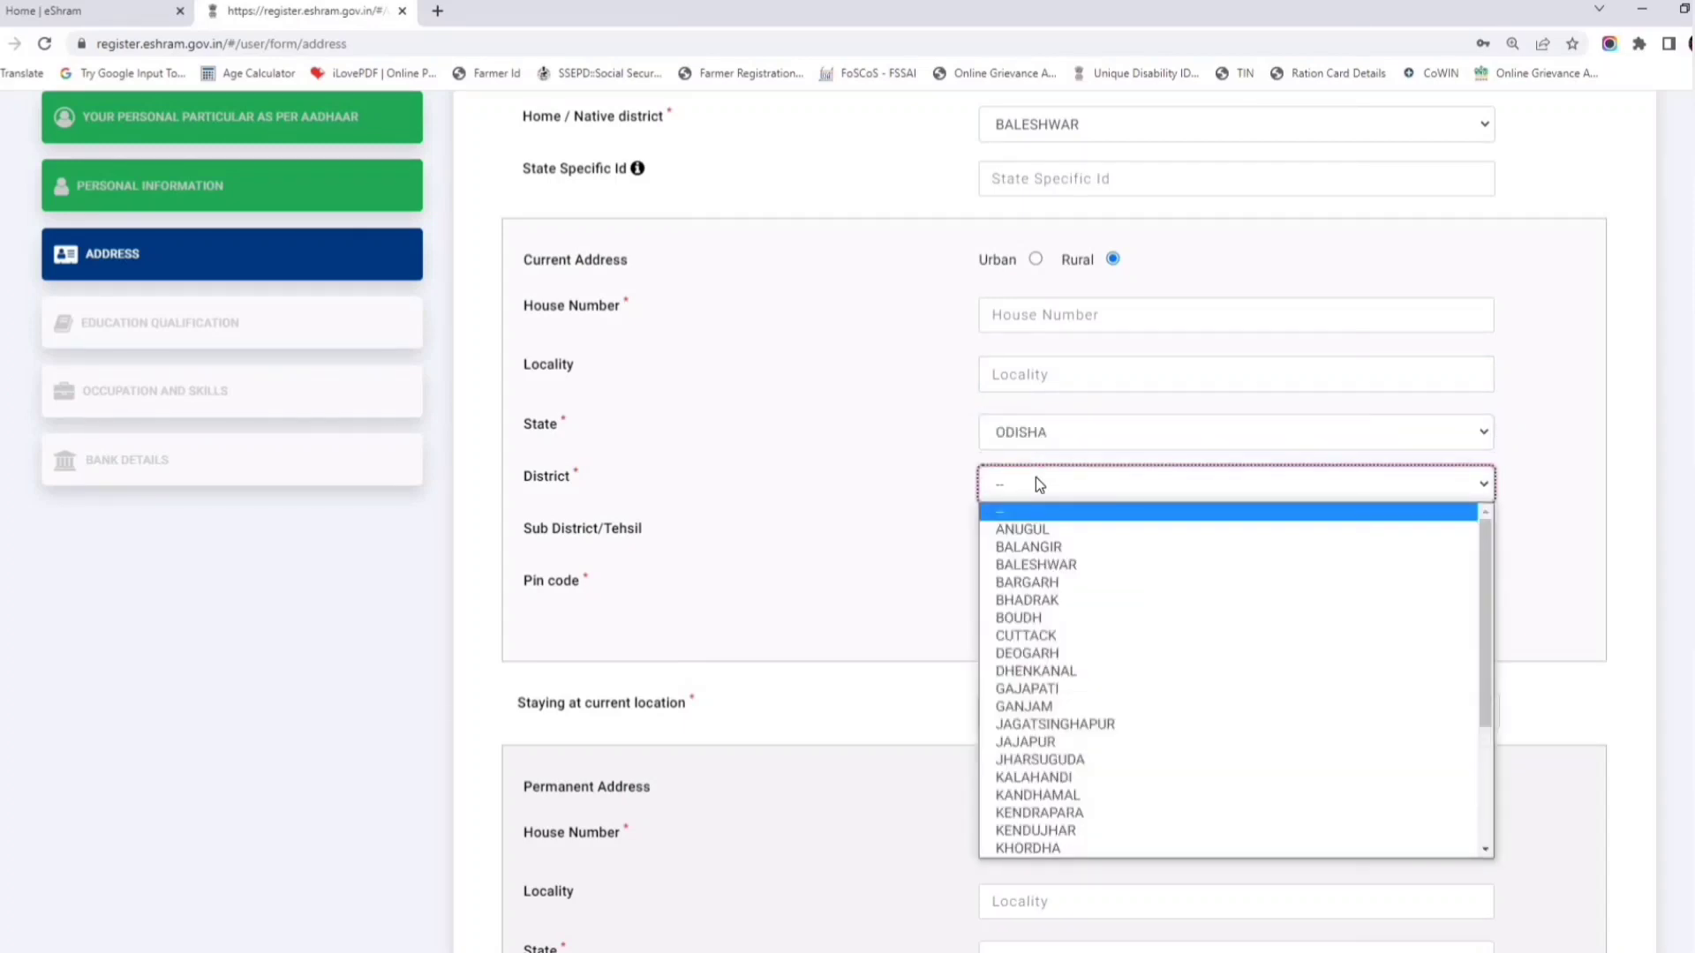
{"action": "key", "text": "b"}
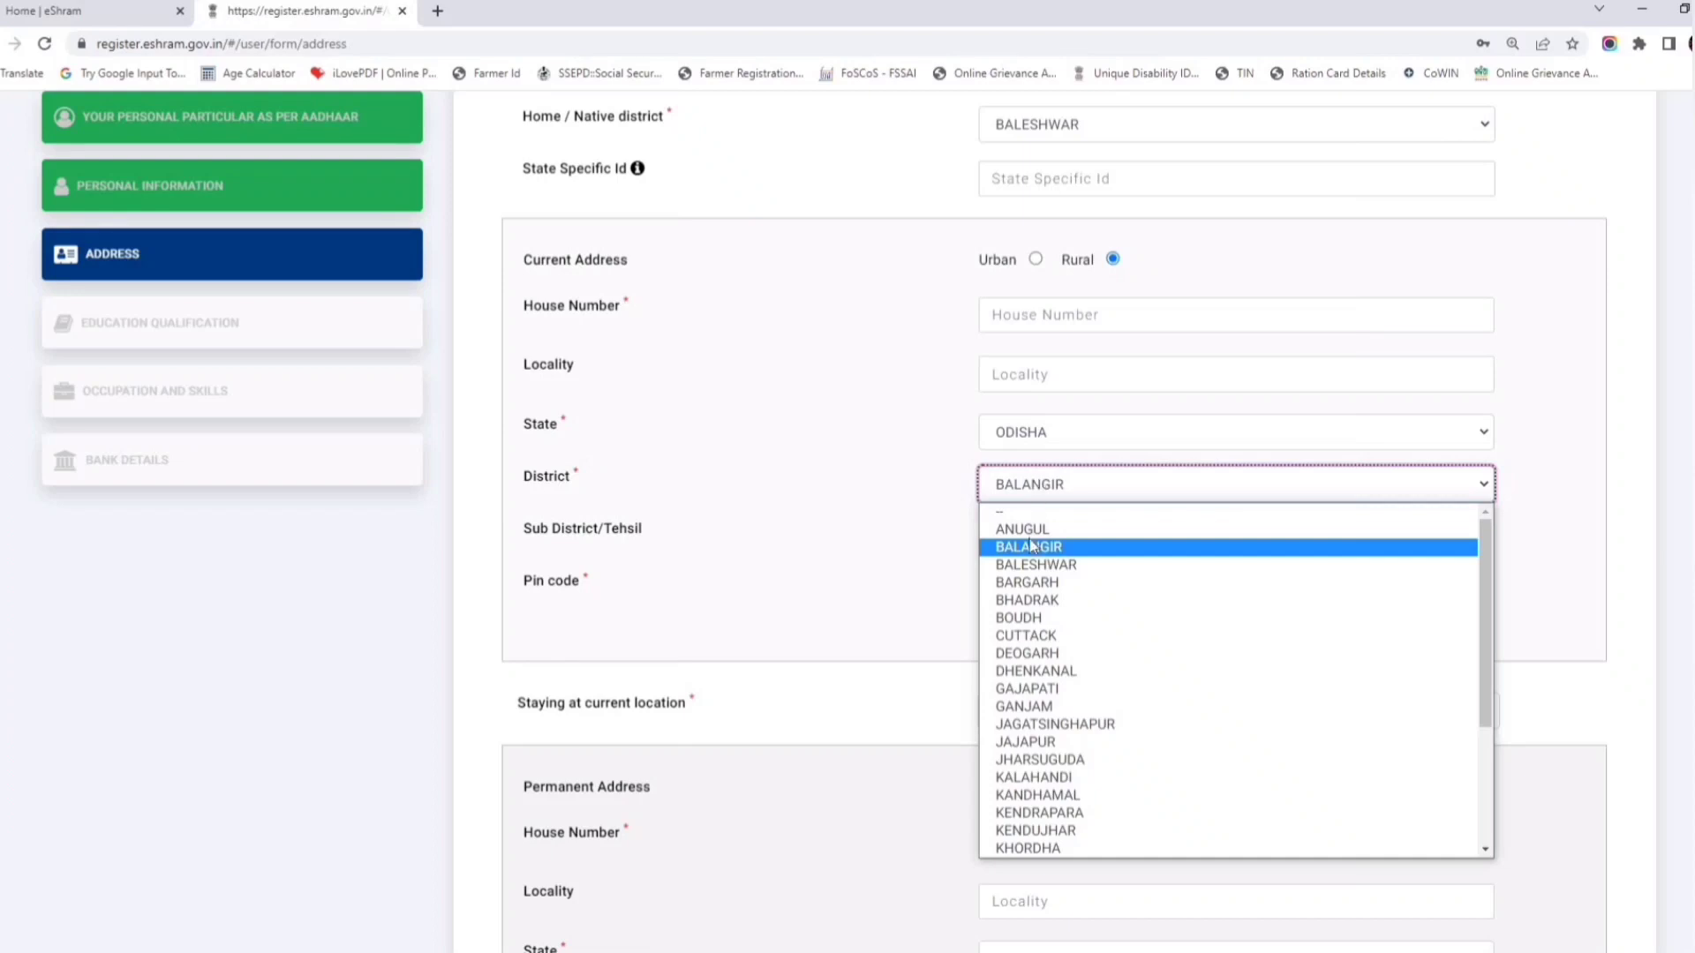
{"action": "left_click", "coordinate": [1034, 565]}
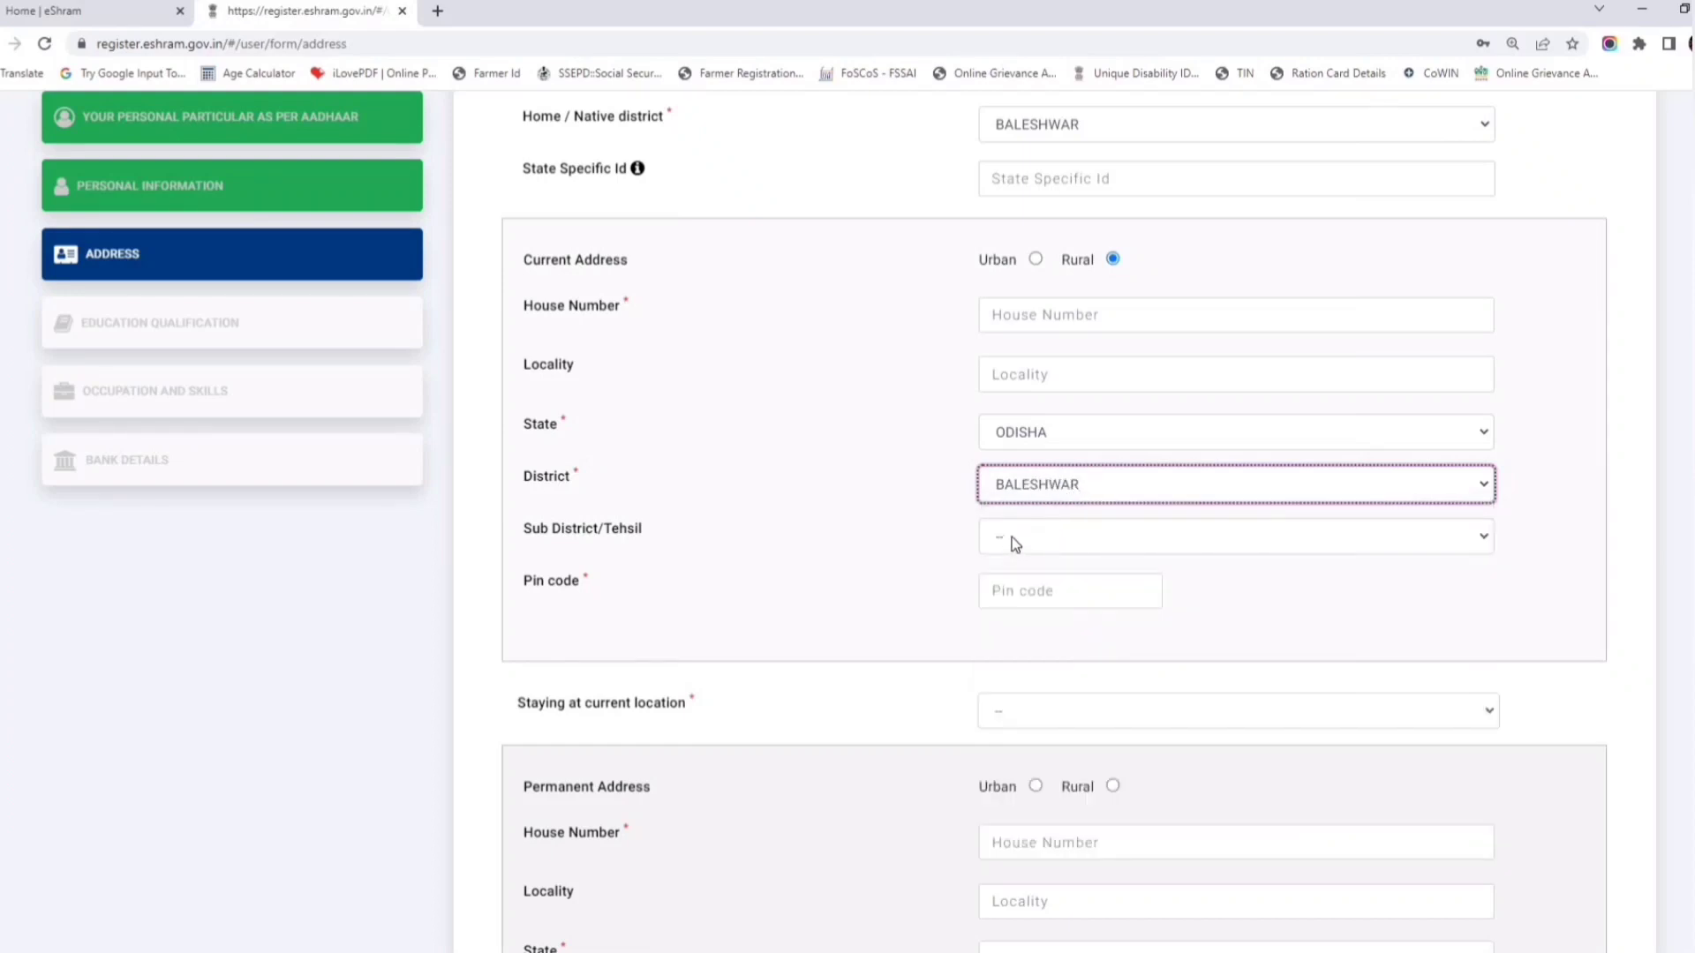
Step: Choose Basta as sub district, leave the village unselected and fill the pin code field
{"action": "left_click", "coordinate": [1014, 542]}
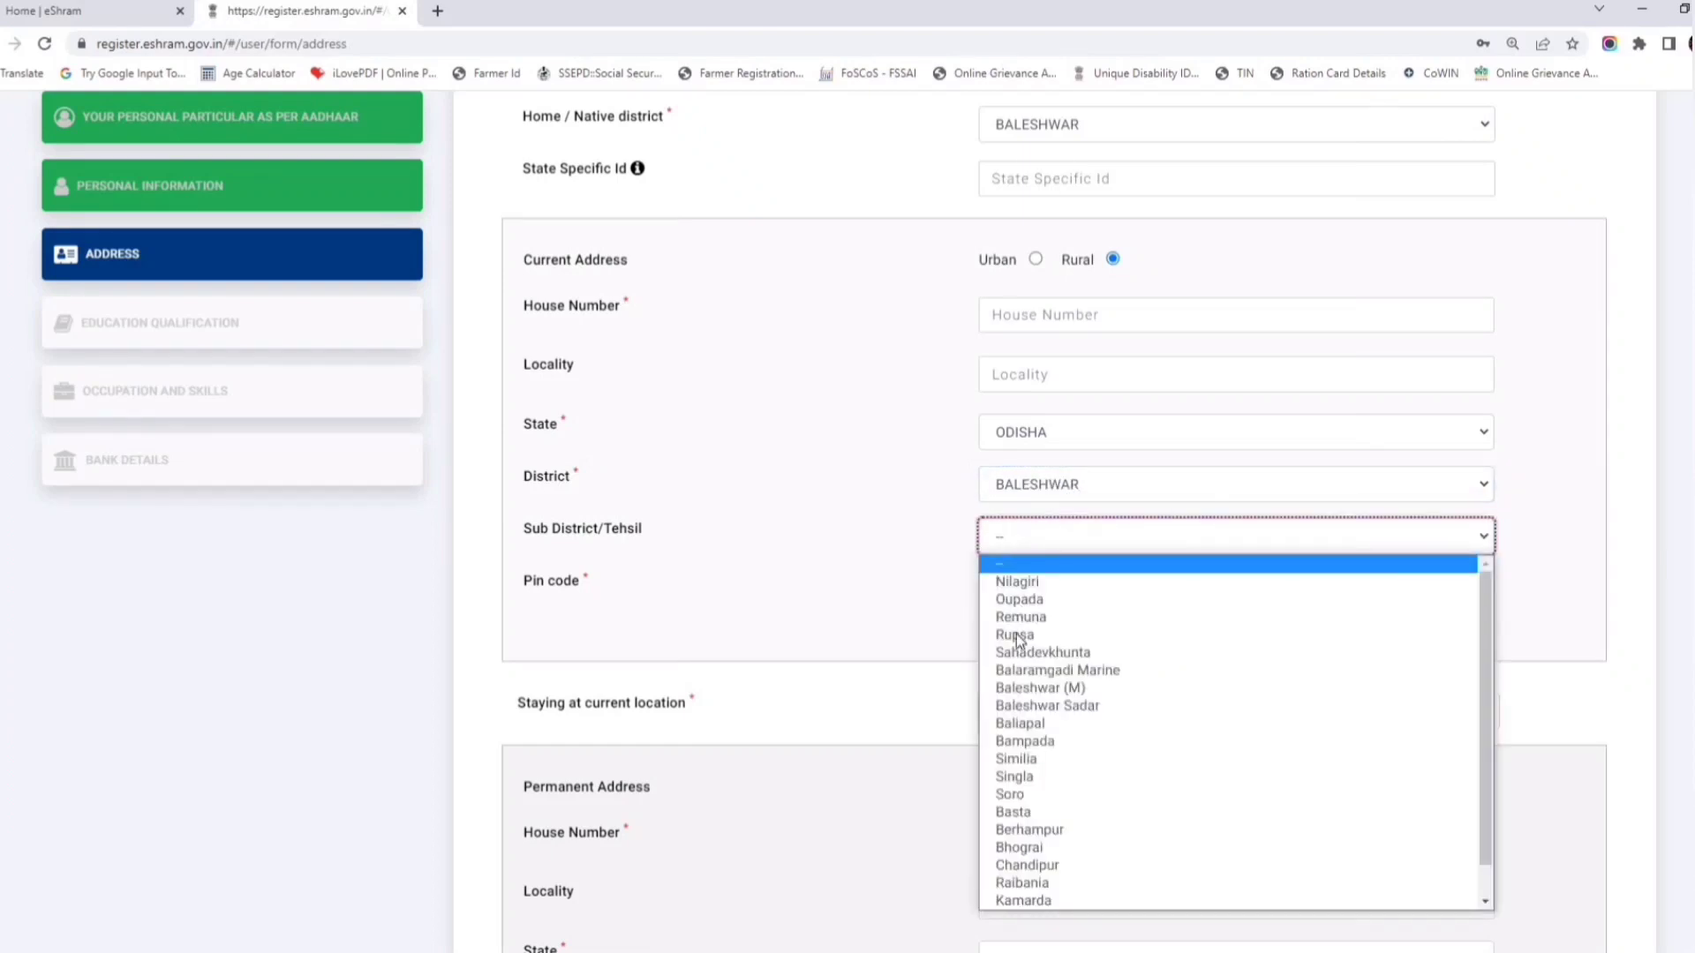
{"action": "left_click", "coordinate": [1022, 813]}
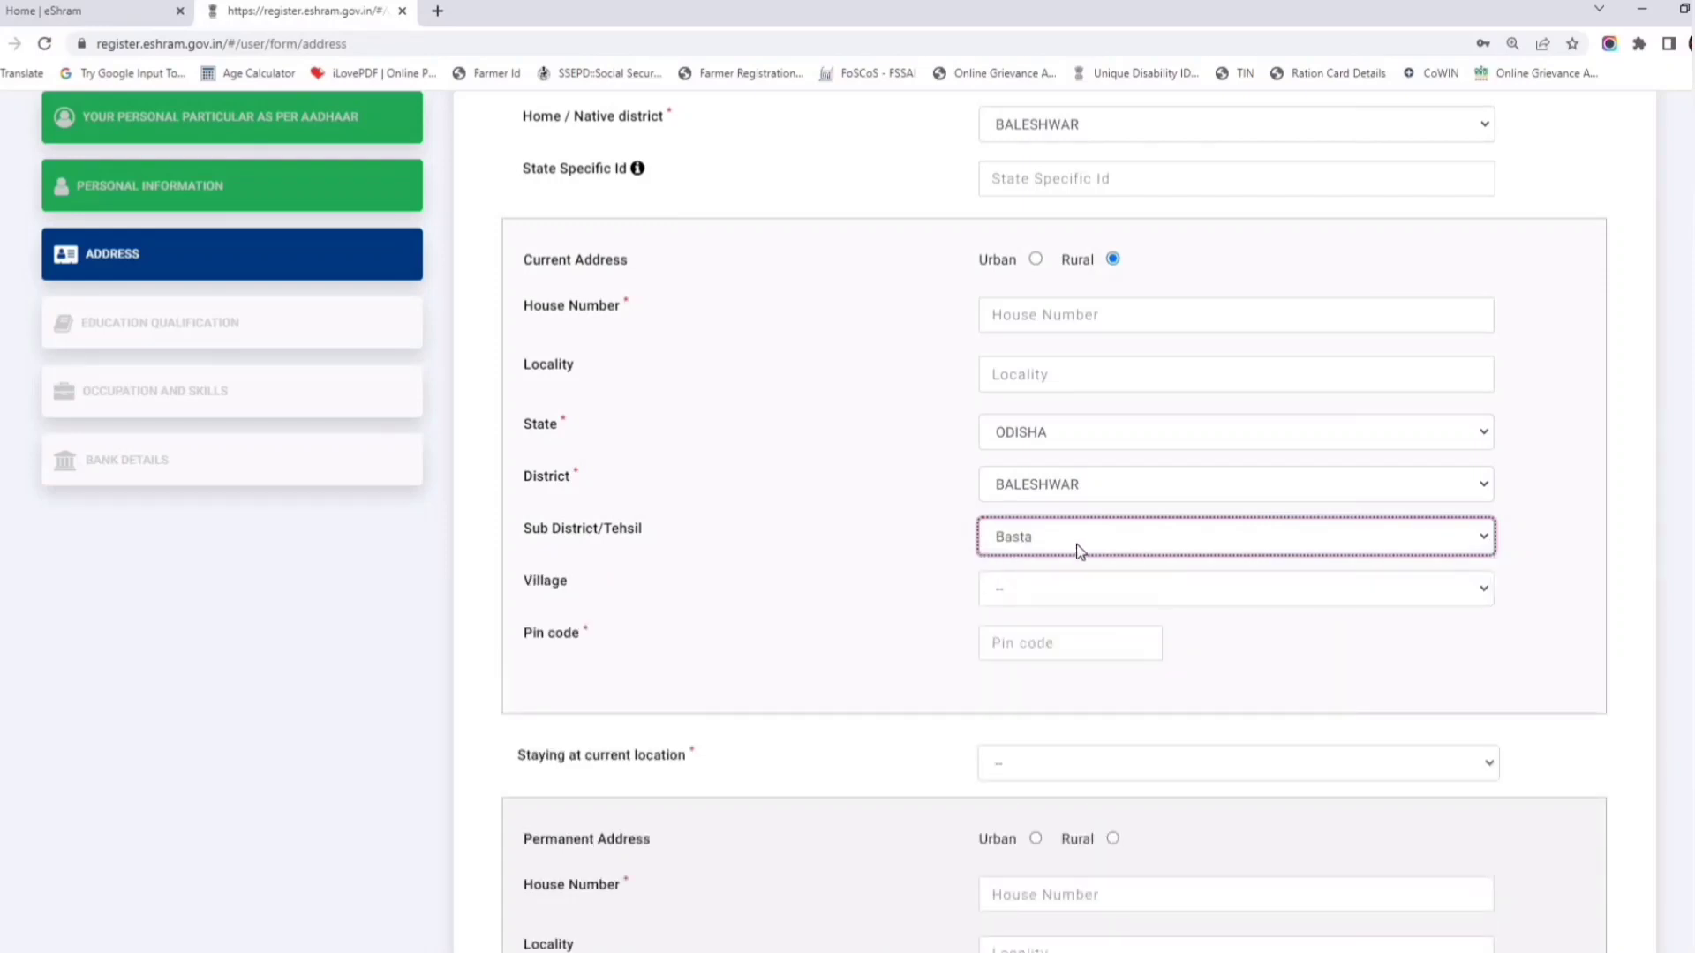
{"action": "left_click", "coordinate": [1029, 596]}
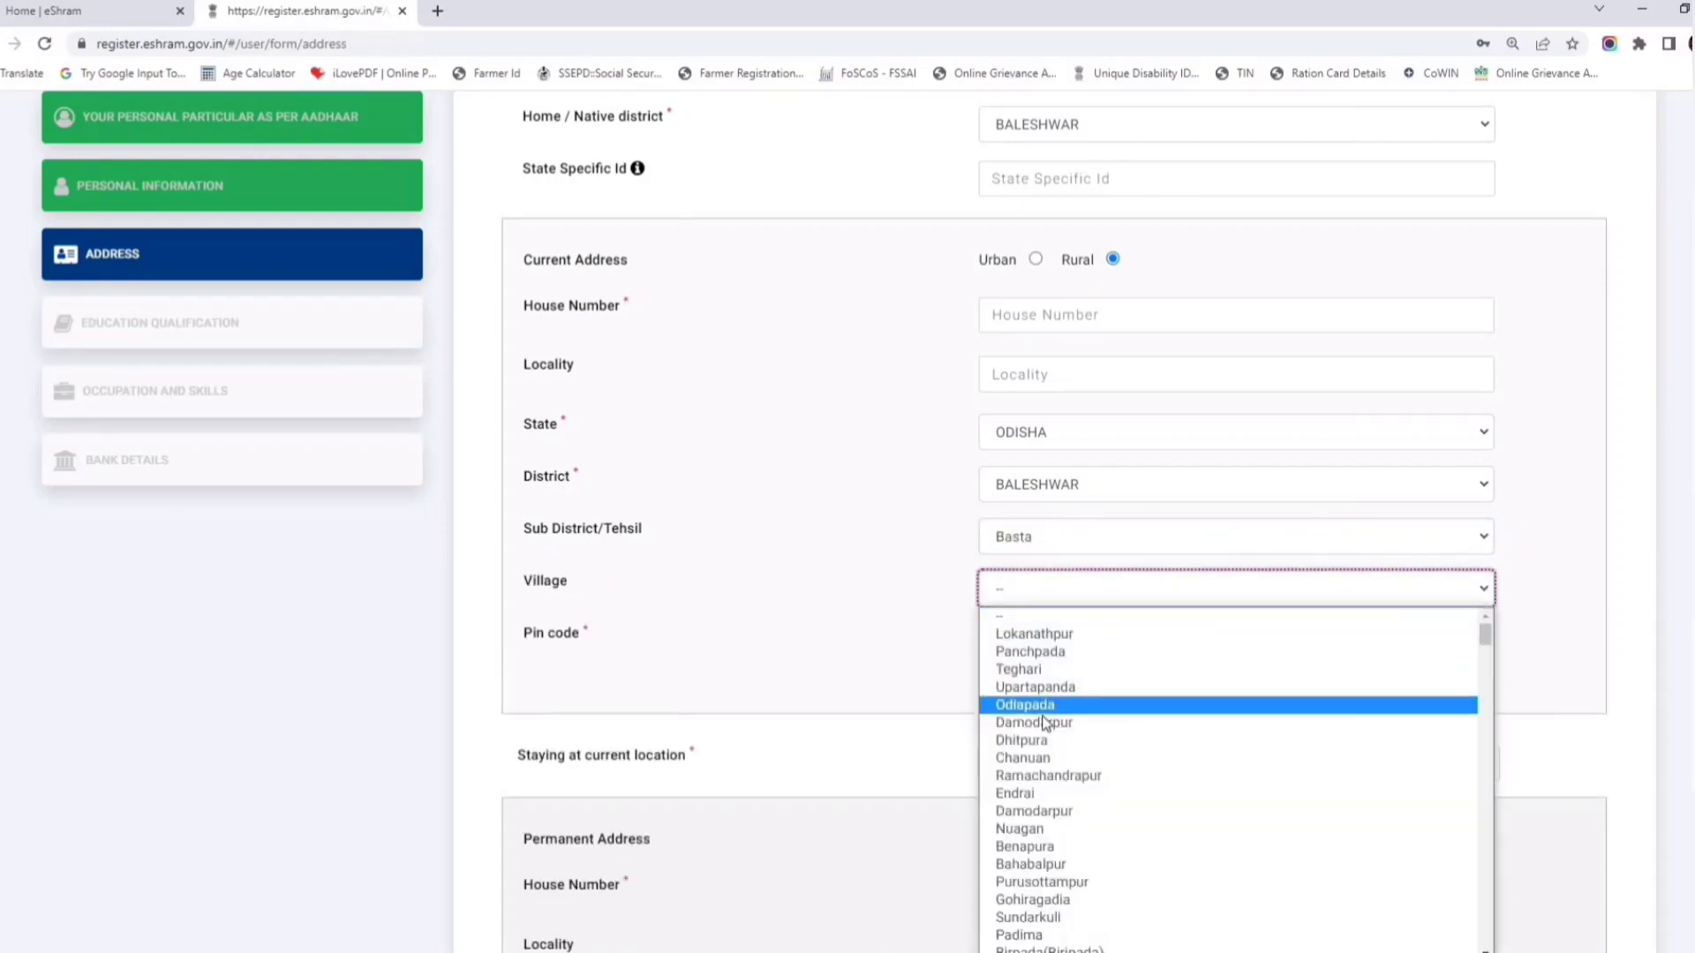
{"action": "scroll", "coordinate": [1044, 733], "scroll_direction": "down", "scroll_amount": 3}
{"action": "scroll", "coordinate": [1045, 732], "scroll_direction": "down", "scroll_amount": 10}
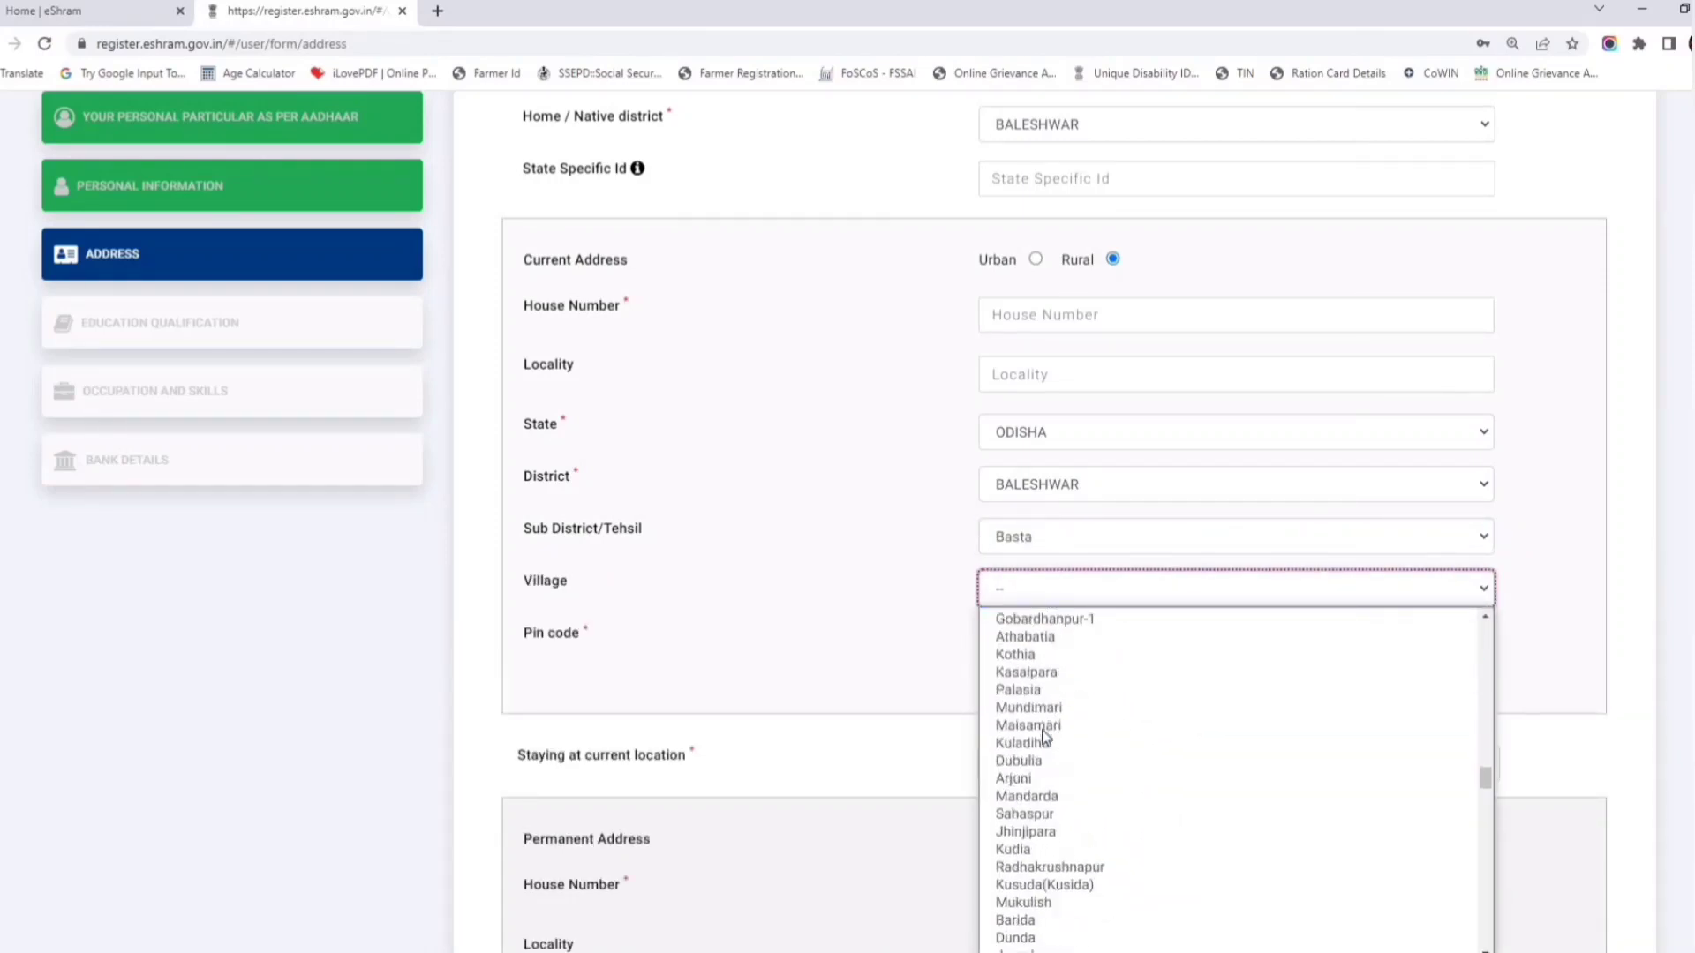
{"action": "left_click", "coordinate": [1021, 583]}
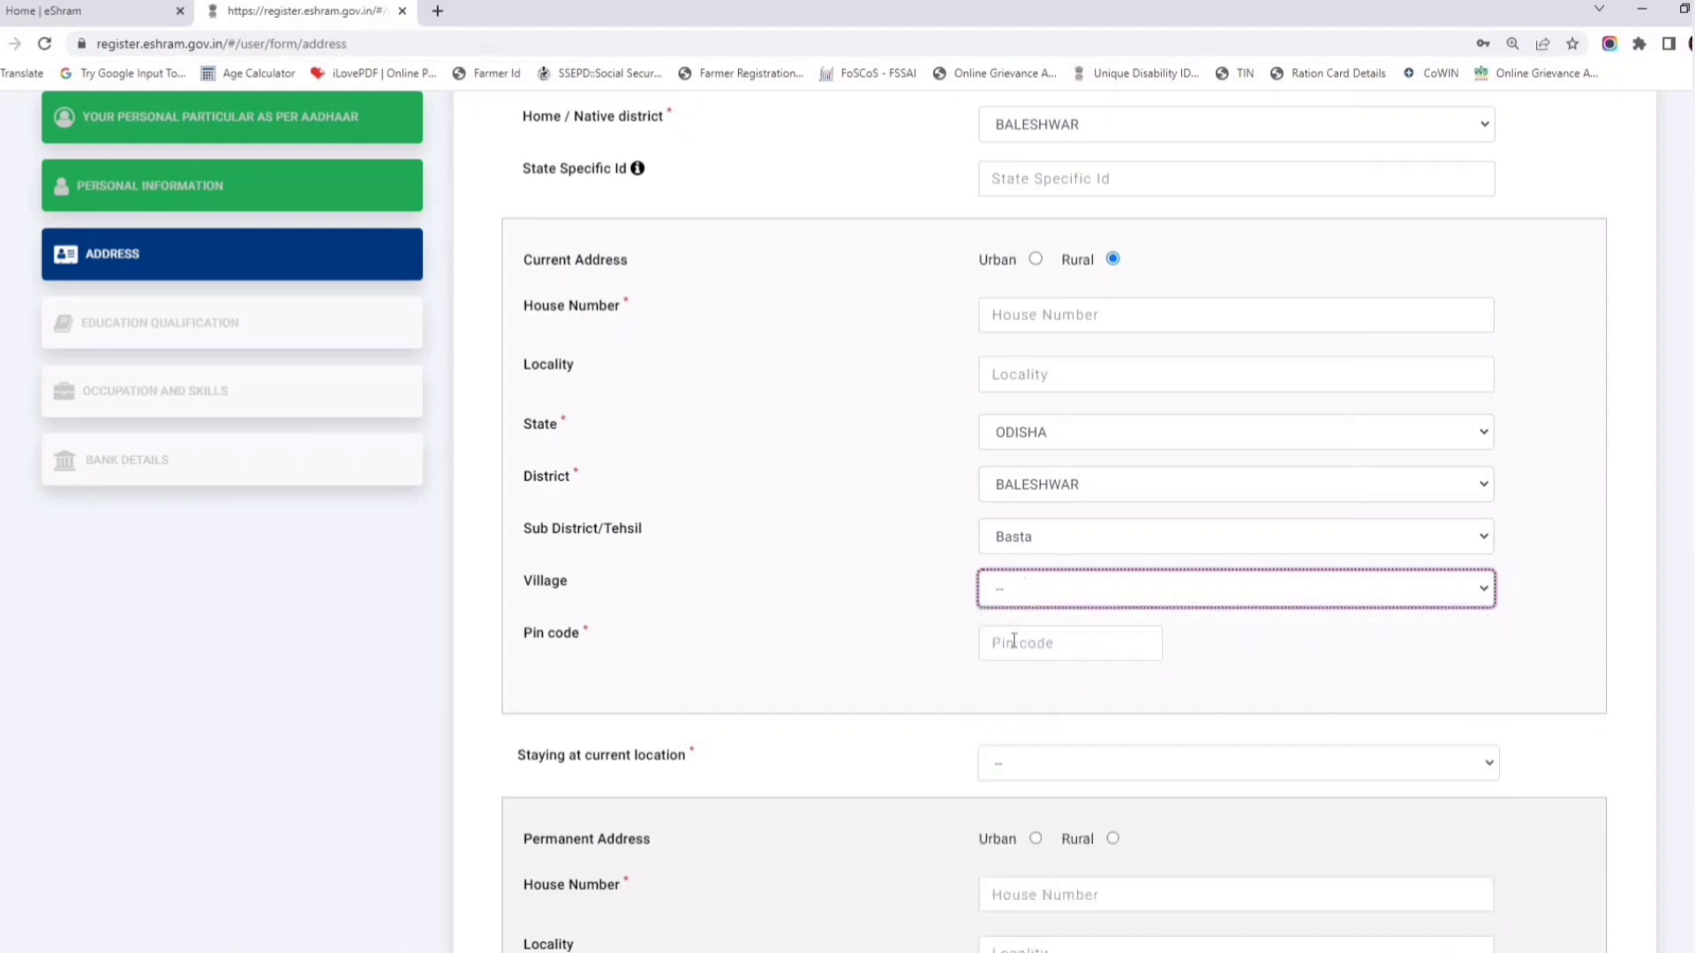
{"action": "left_click", "coordinate": [1049, 644]}
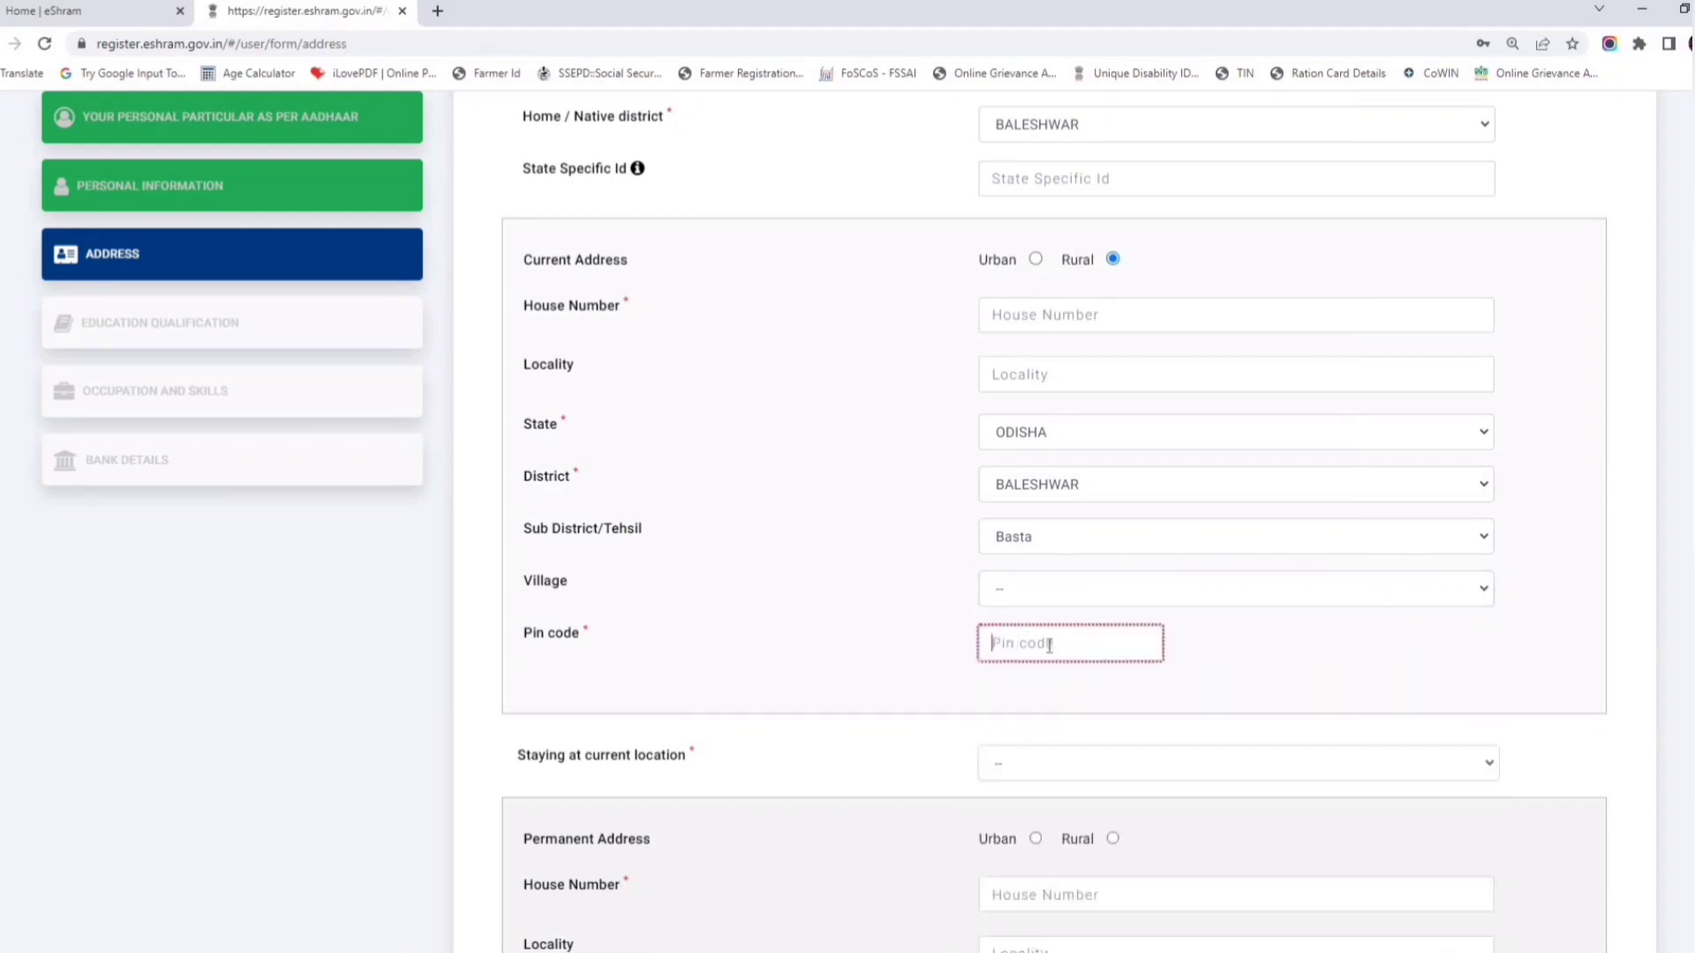
{"action": "left_click", "coordinate": [1225, 648]}
Step: Set stay at current location to 15-20 years, mark permanent address Rural, and save
{"action": "scroll", "coordinate": [1112, 647], "scroll_direction": "down", "scroll_amount": 6}
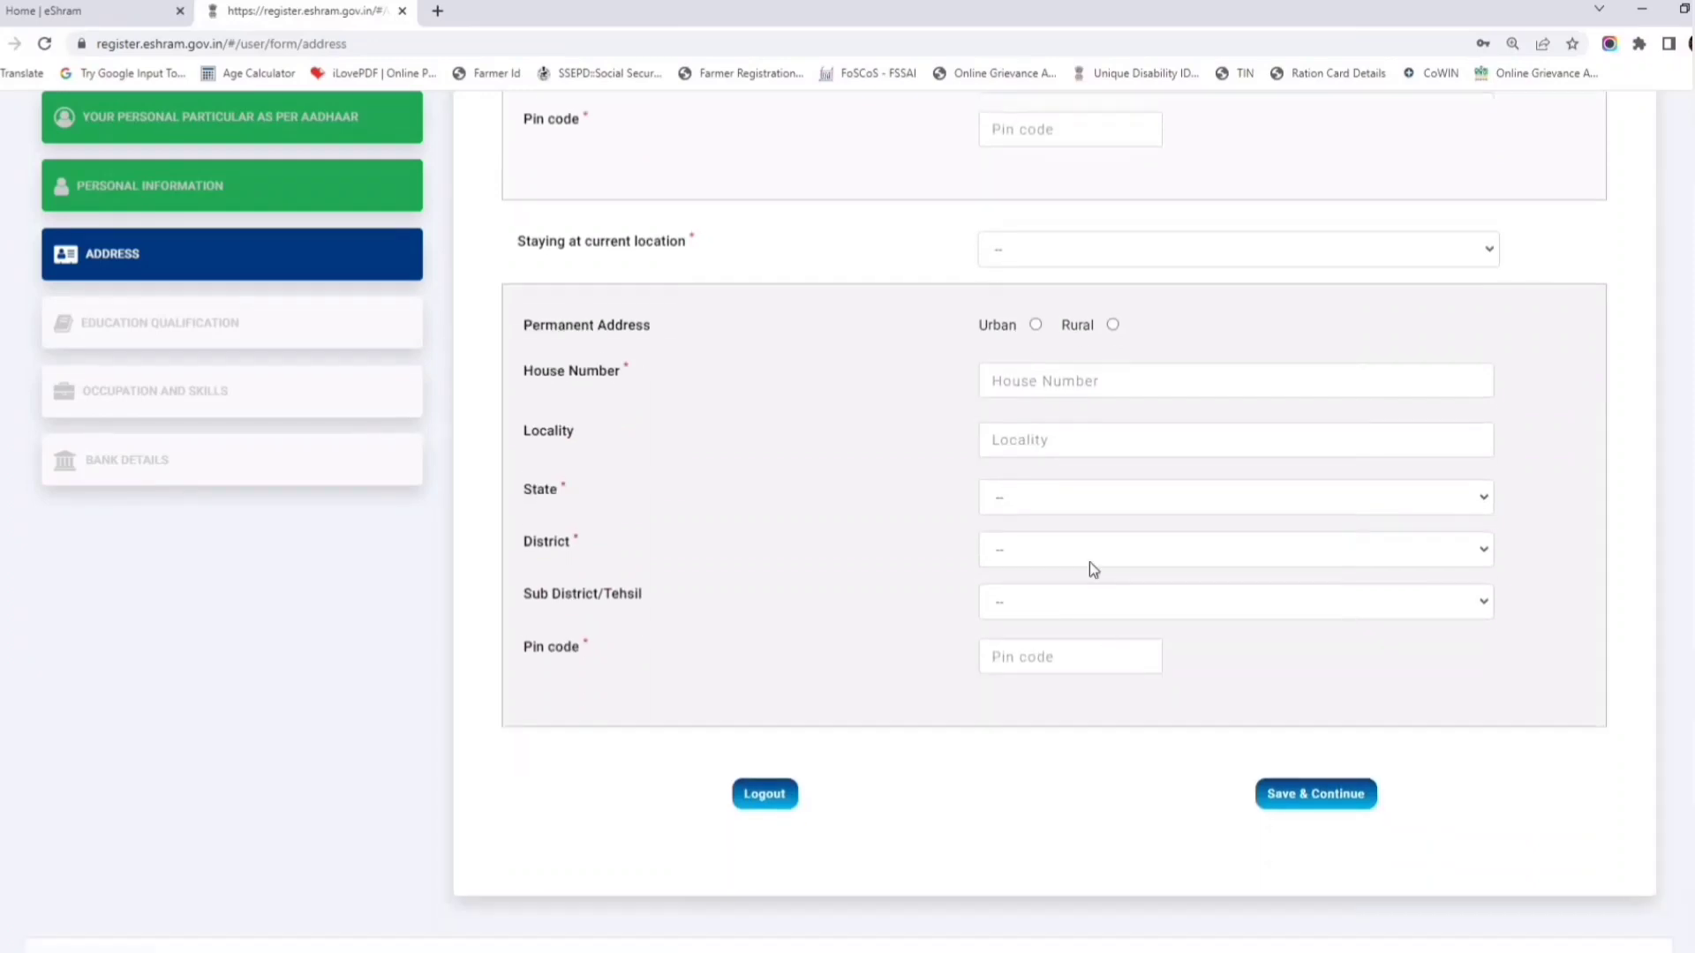
{"action": "left_click", "coordinate": [1050, 211]}
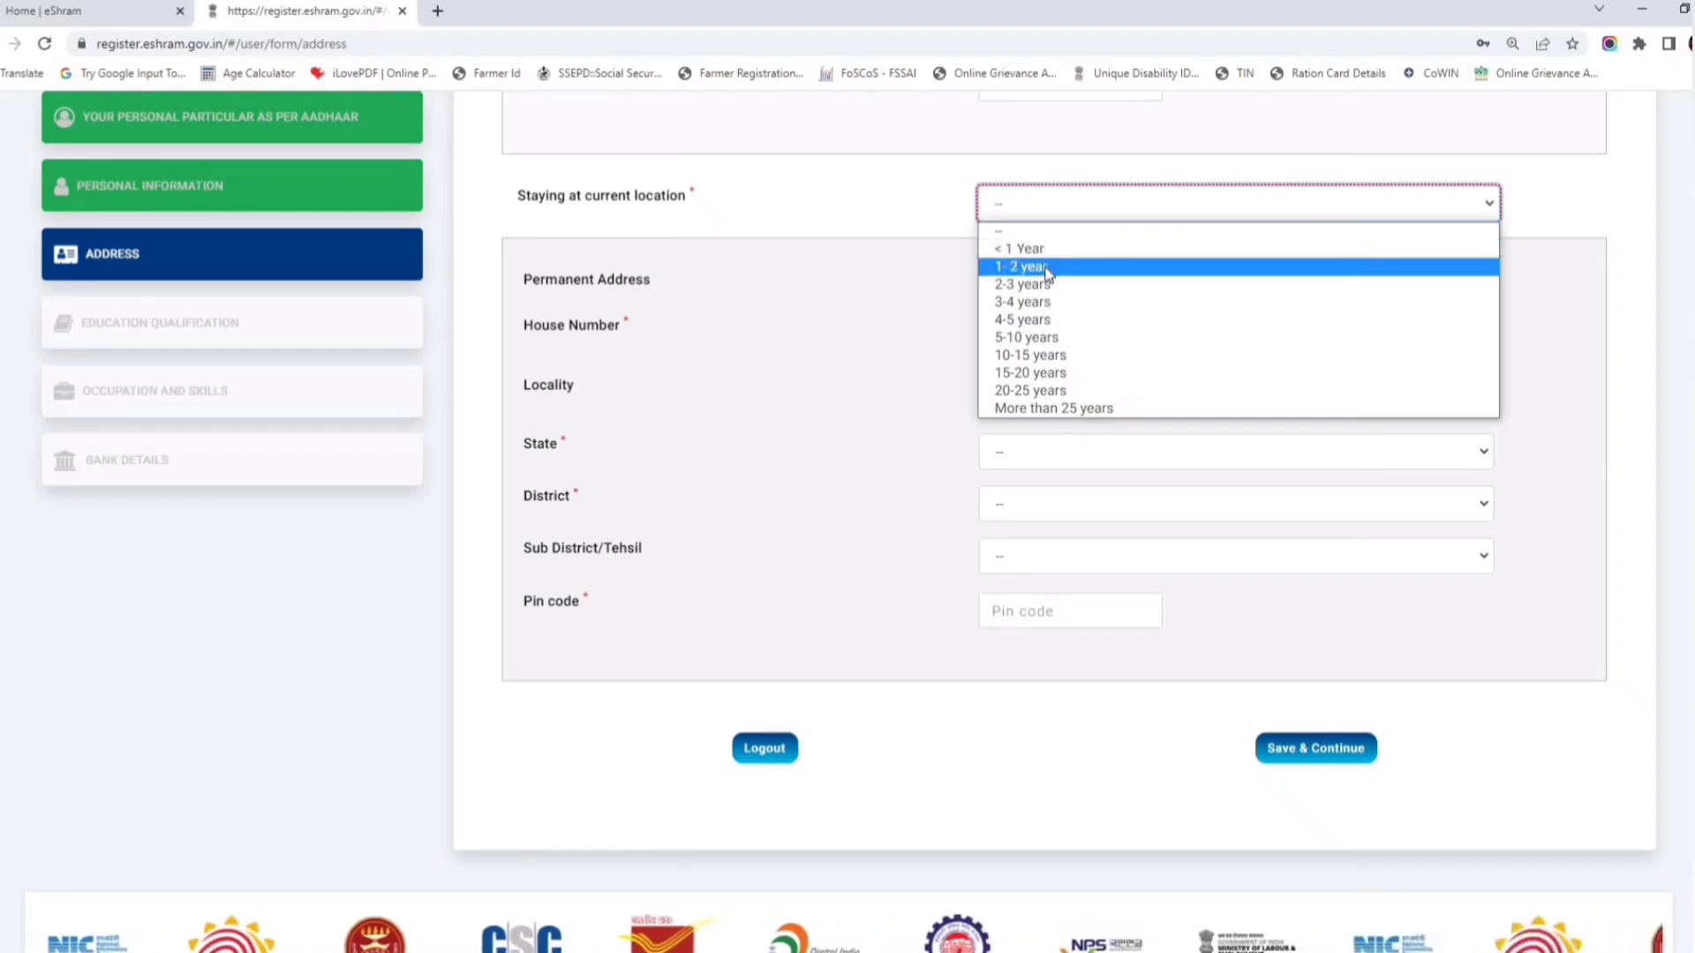
{"action": "left_click", "coordinate": [1024, 371]}
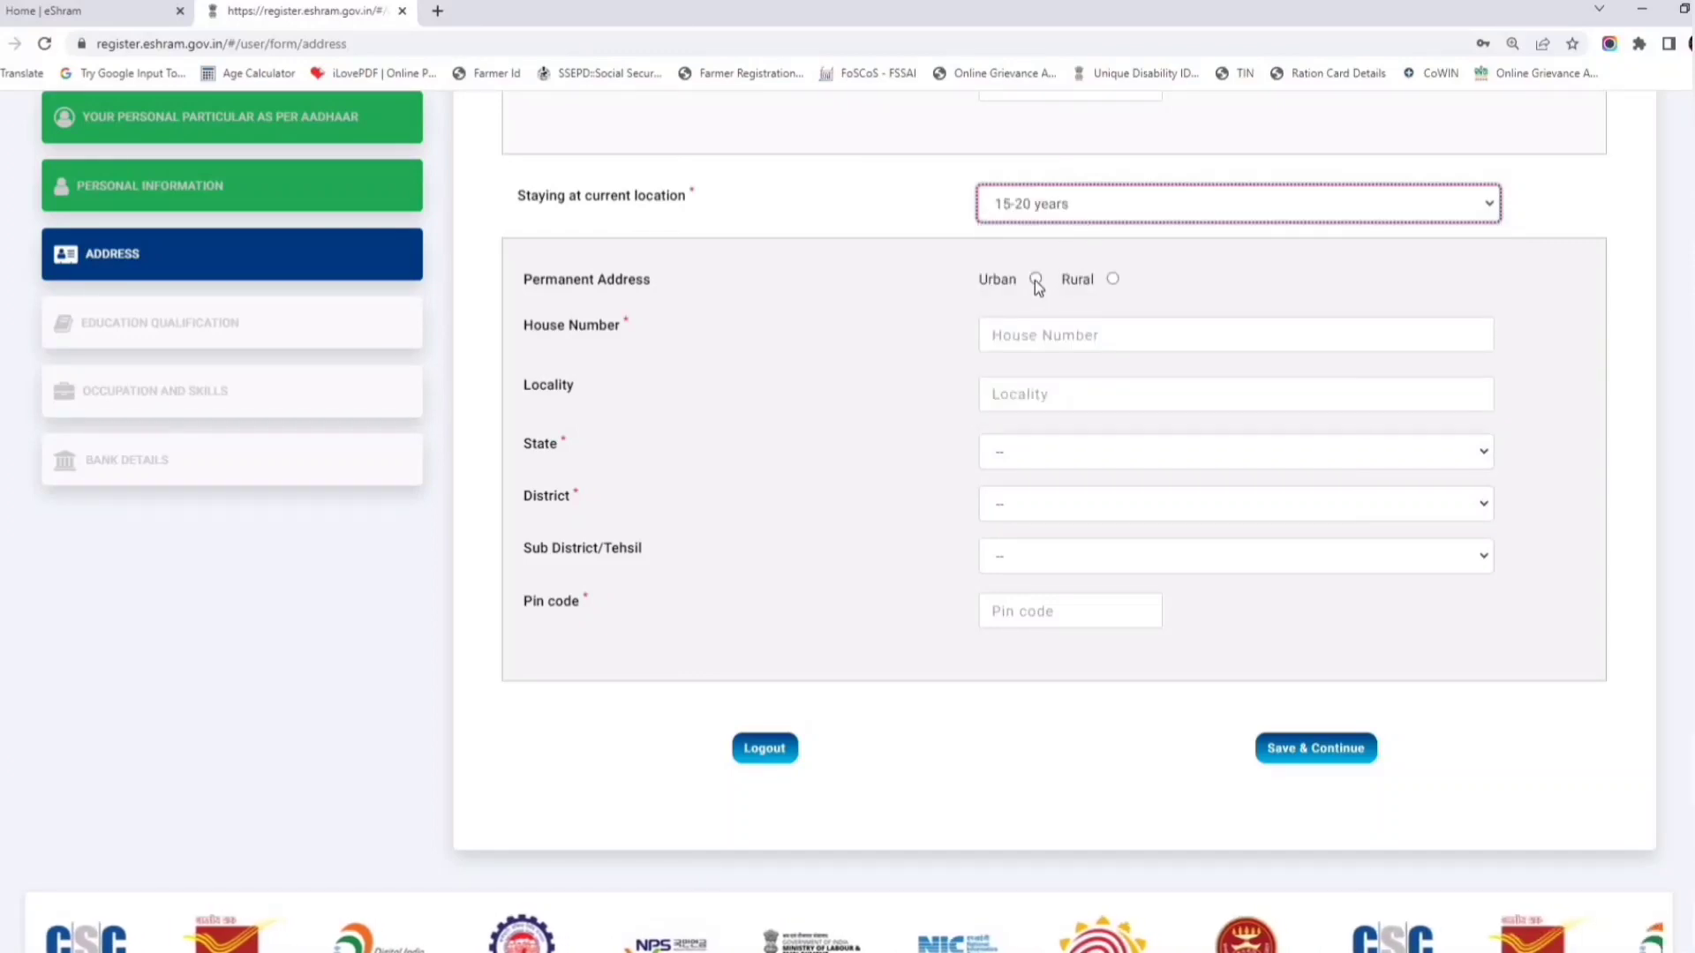
{"action": "left_click", "coordinate": [1112, 279]}
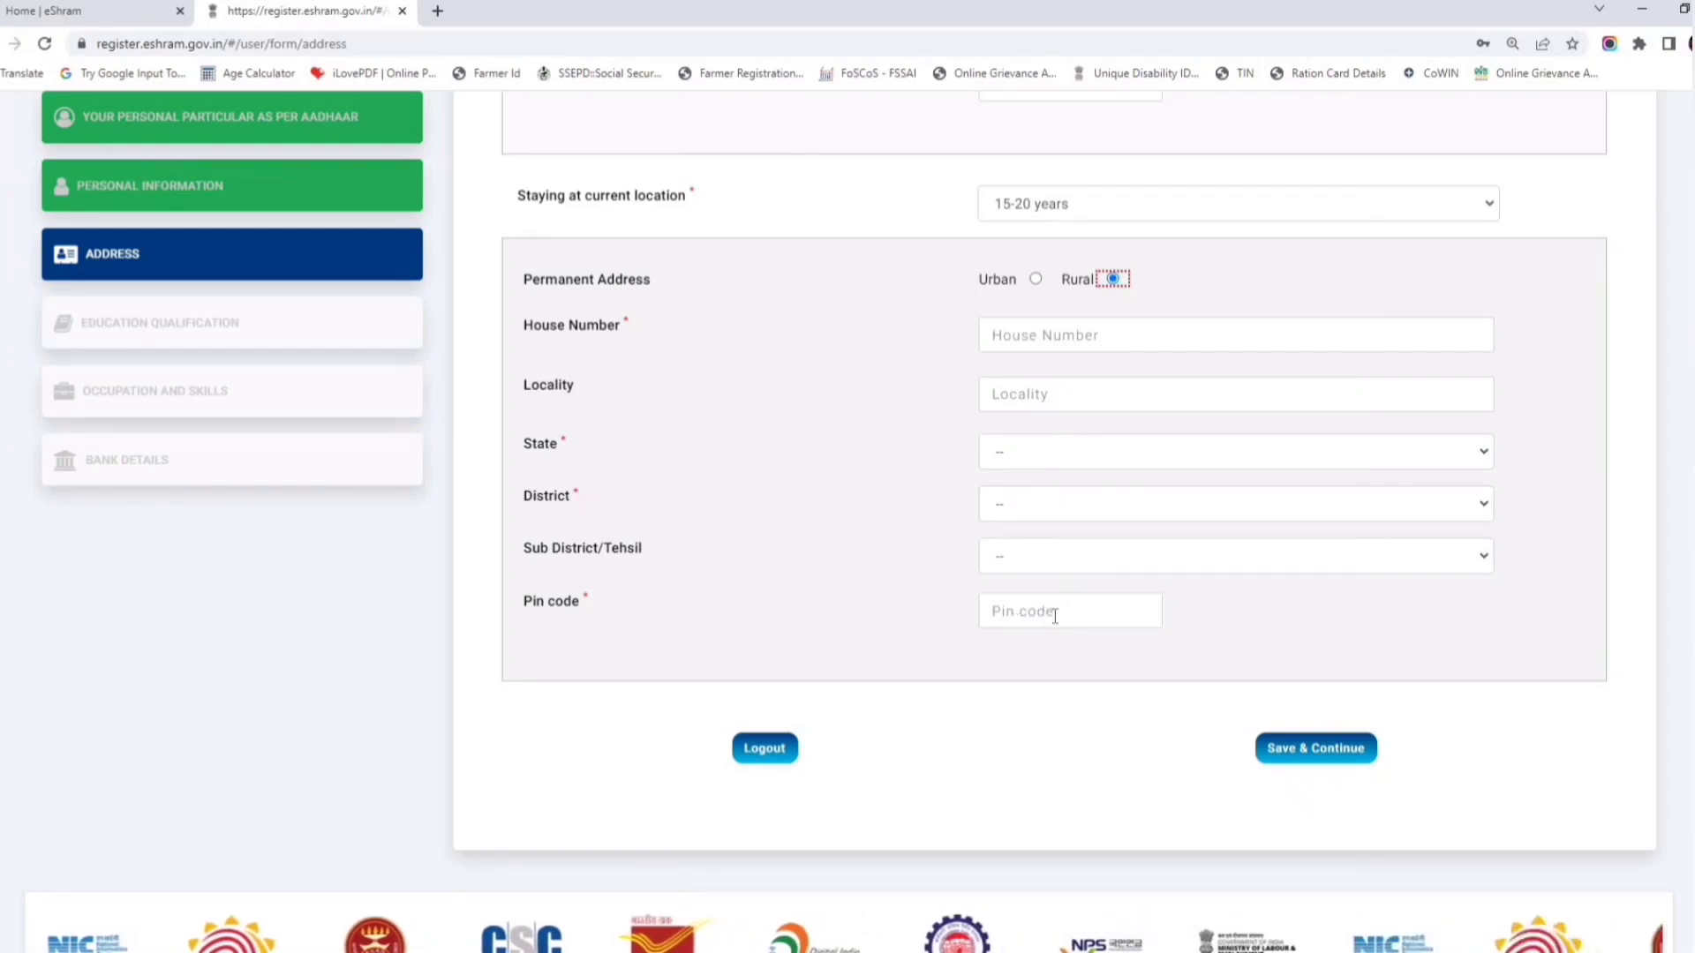
{"action": "left_click", "coordinate": [1031, 646]}
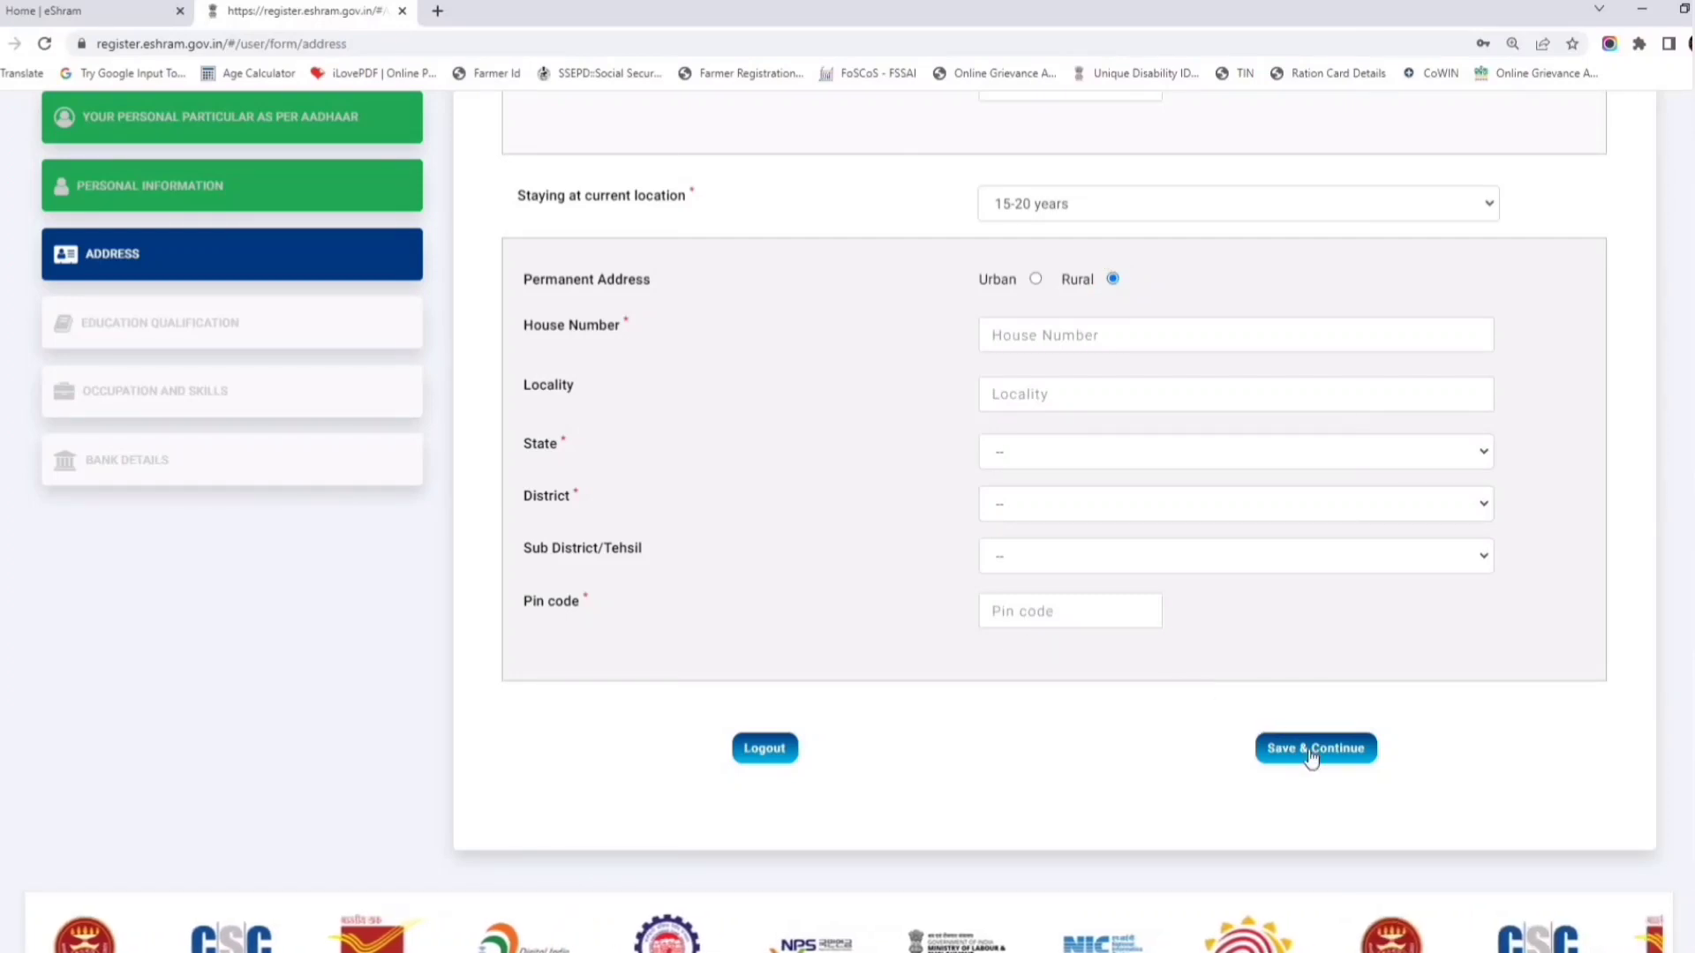
{"action": "left_click", "coordinate": [1314, 751]}
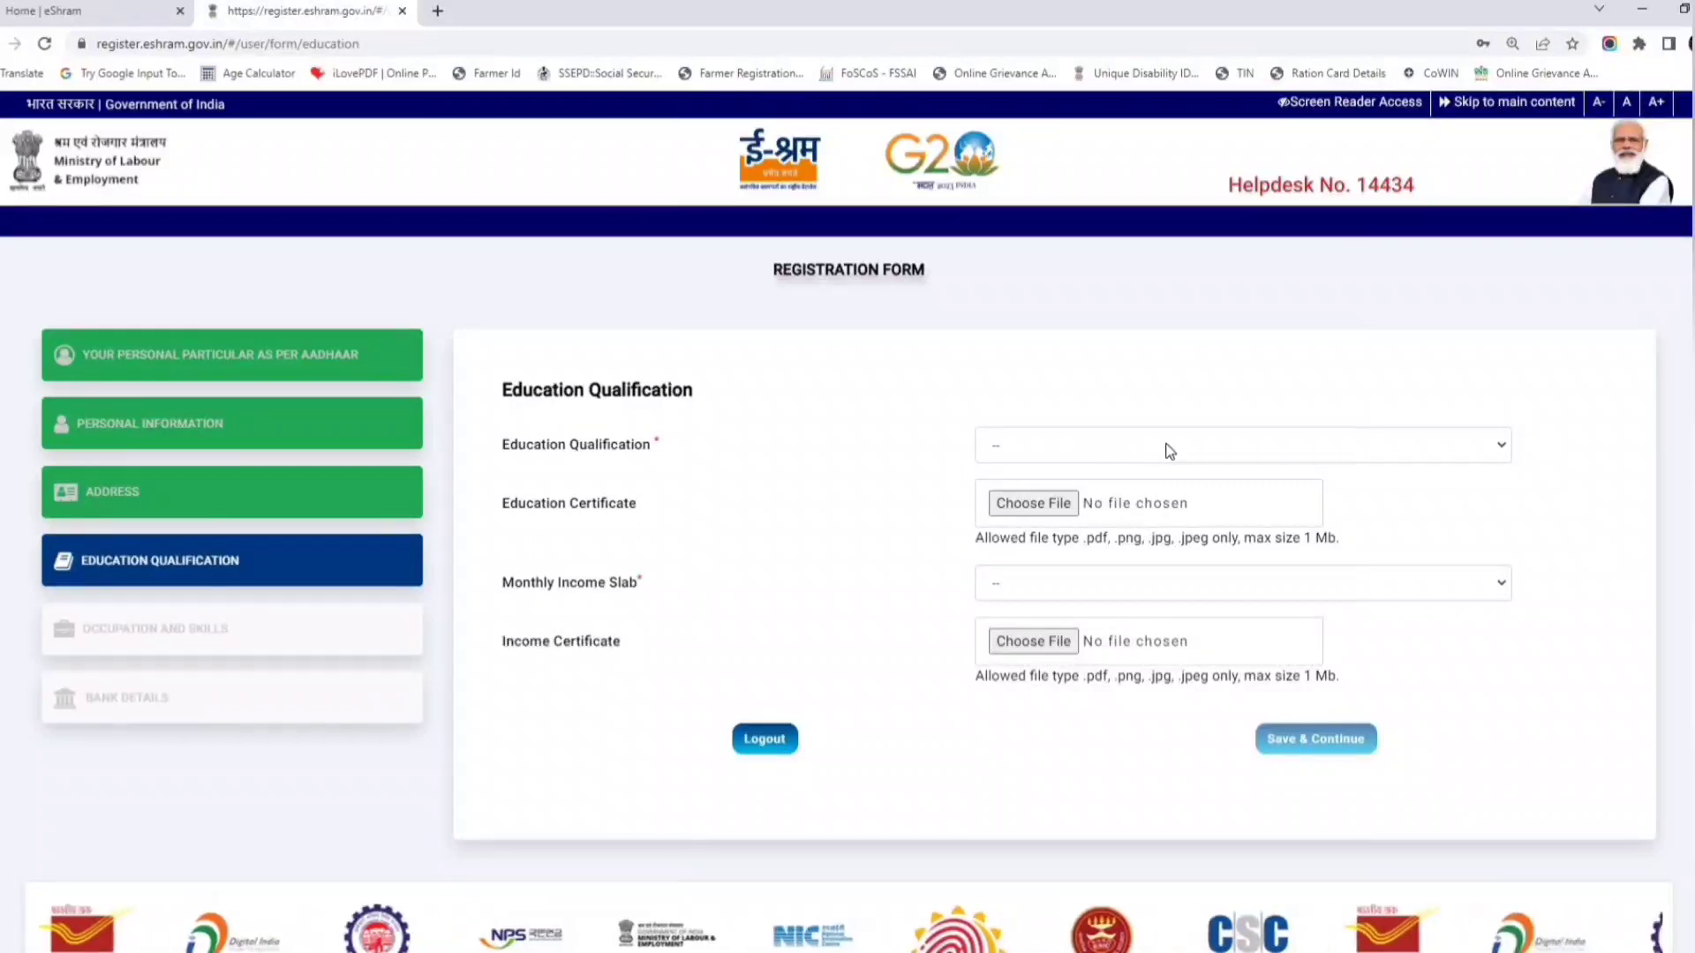
Step: Choose Secondary education and a 10000 & Below monthly income slab, then save
{"action": "left_click", "coordinate": [1118, 455]}
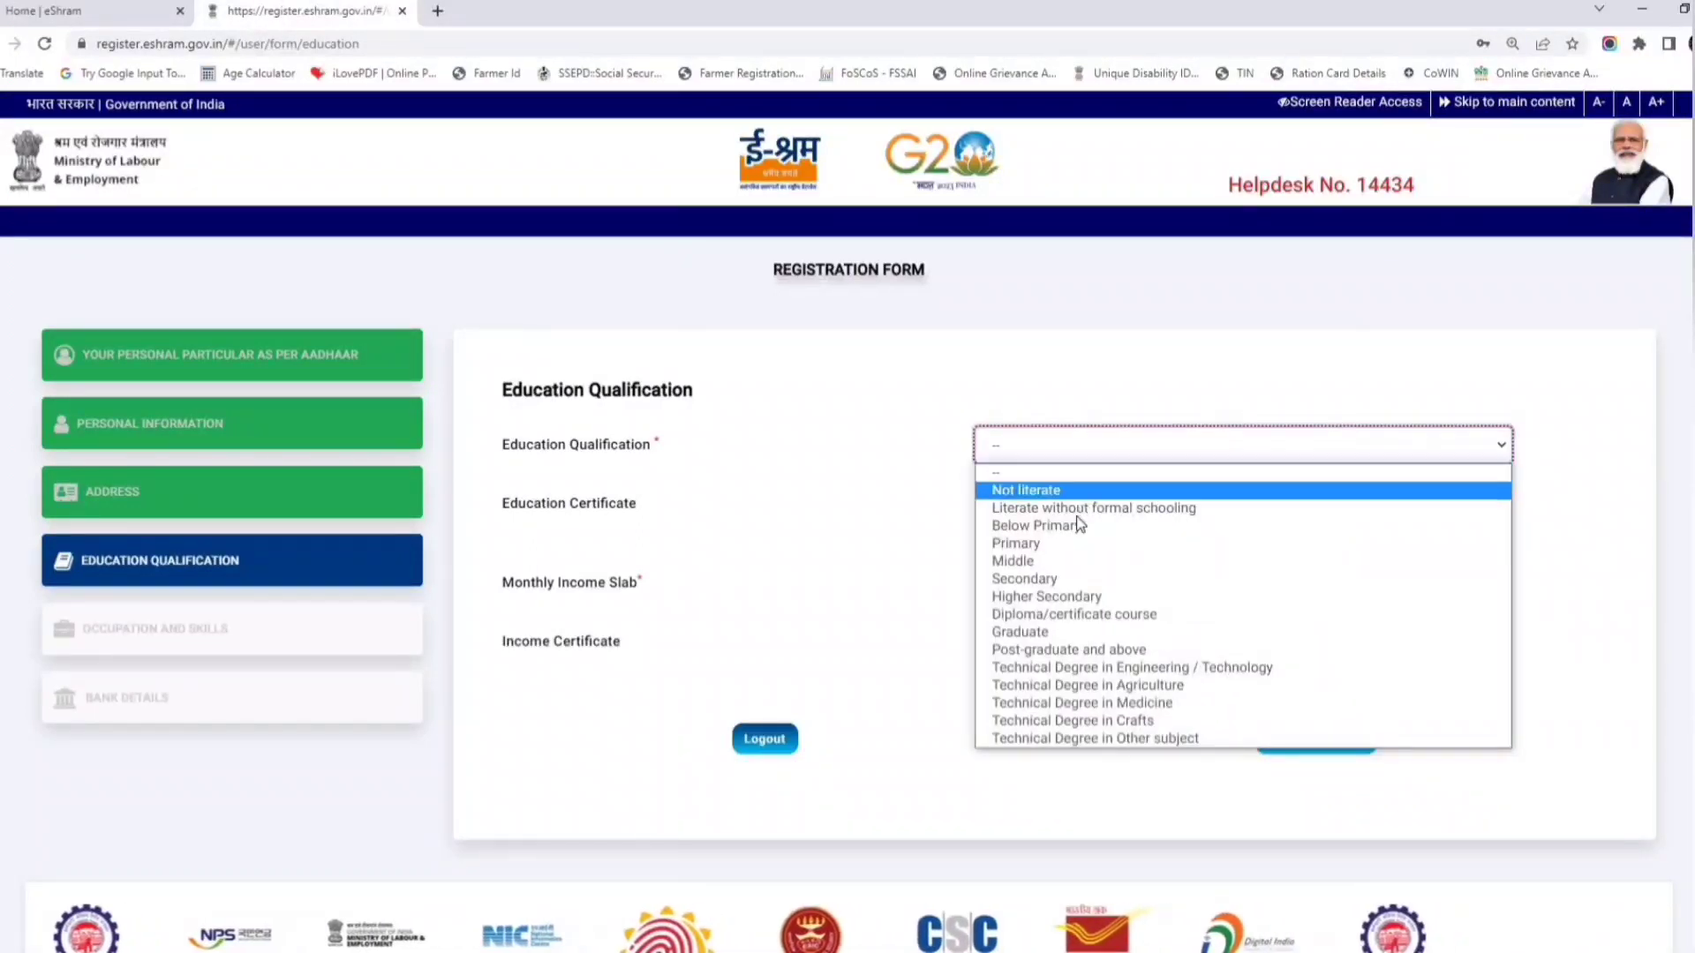
{"action": "left_click", "coordinate": [1057, 580]}
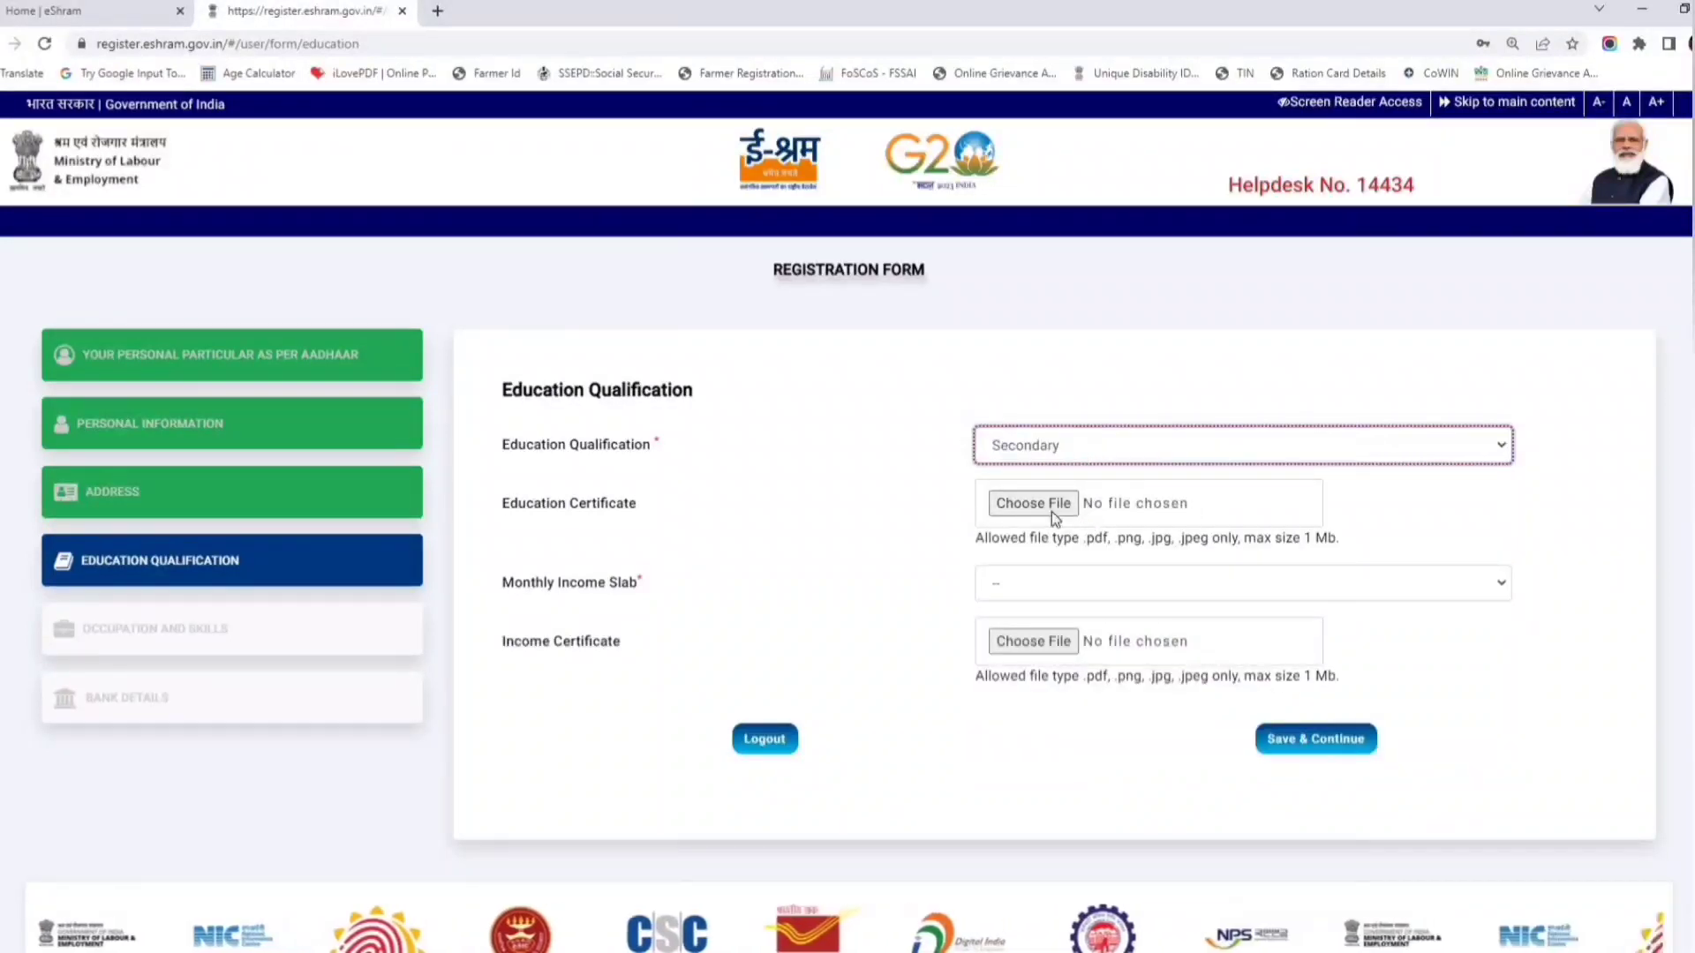
{"action": "left_click", "coordinate": [1014, 590]}
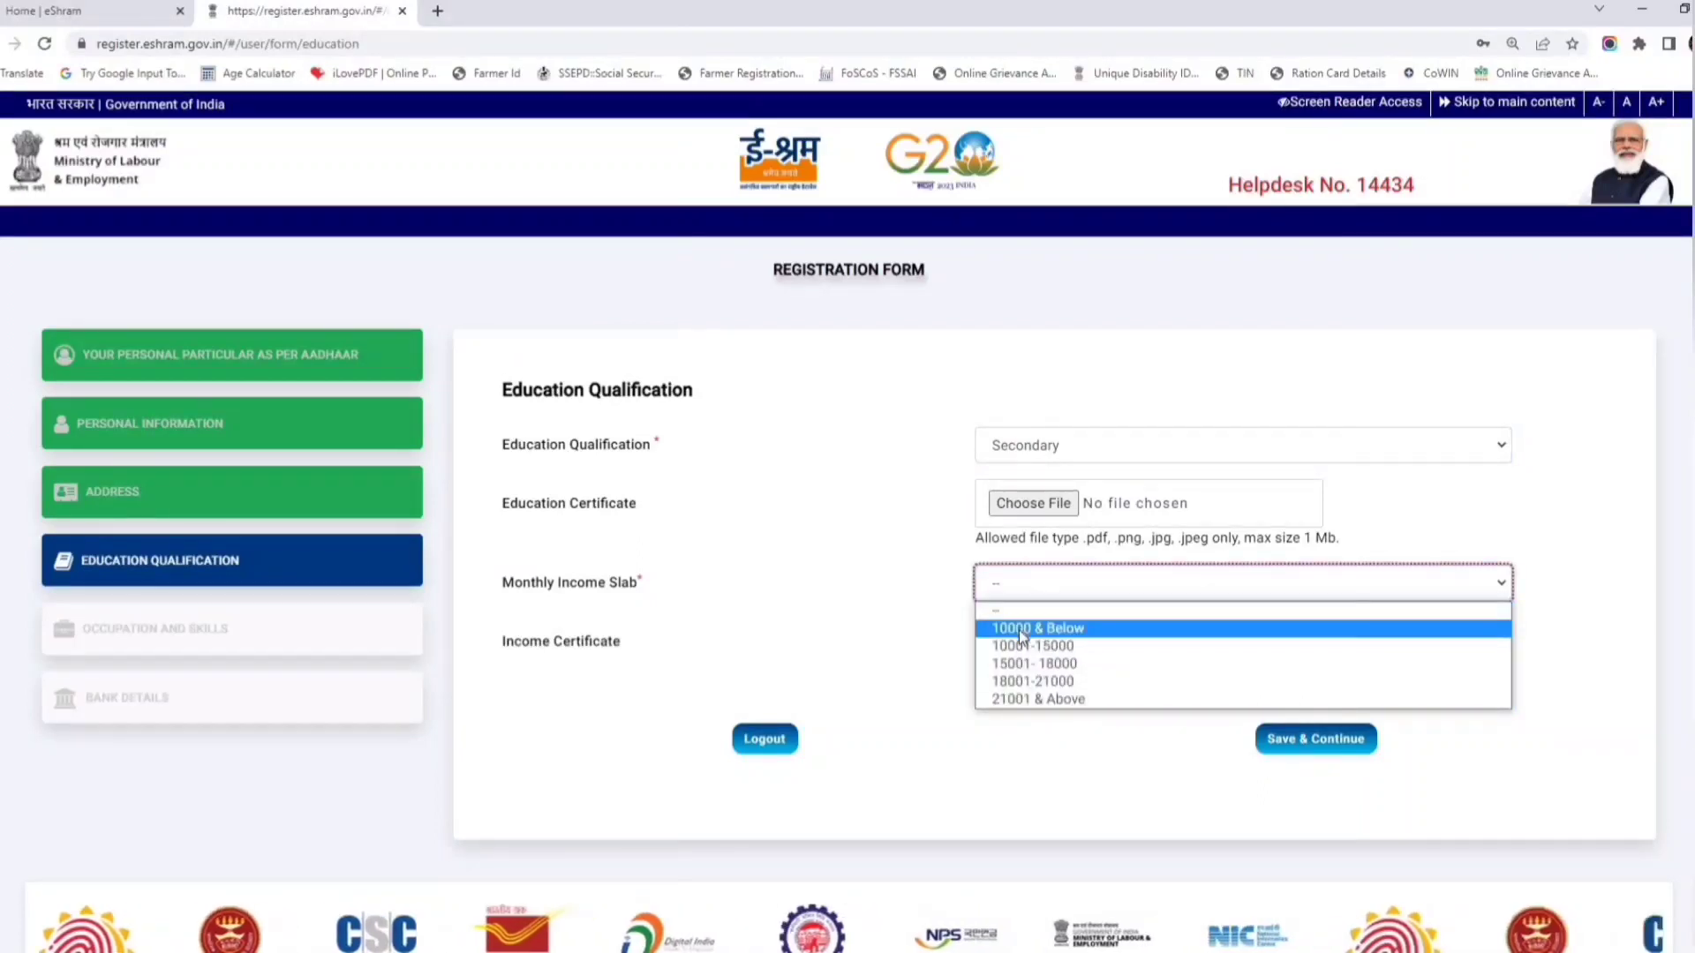
{"action": "left_click", "coordinate": [1019, 629]}
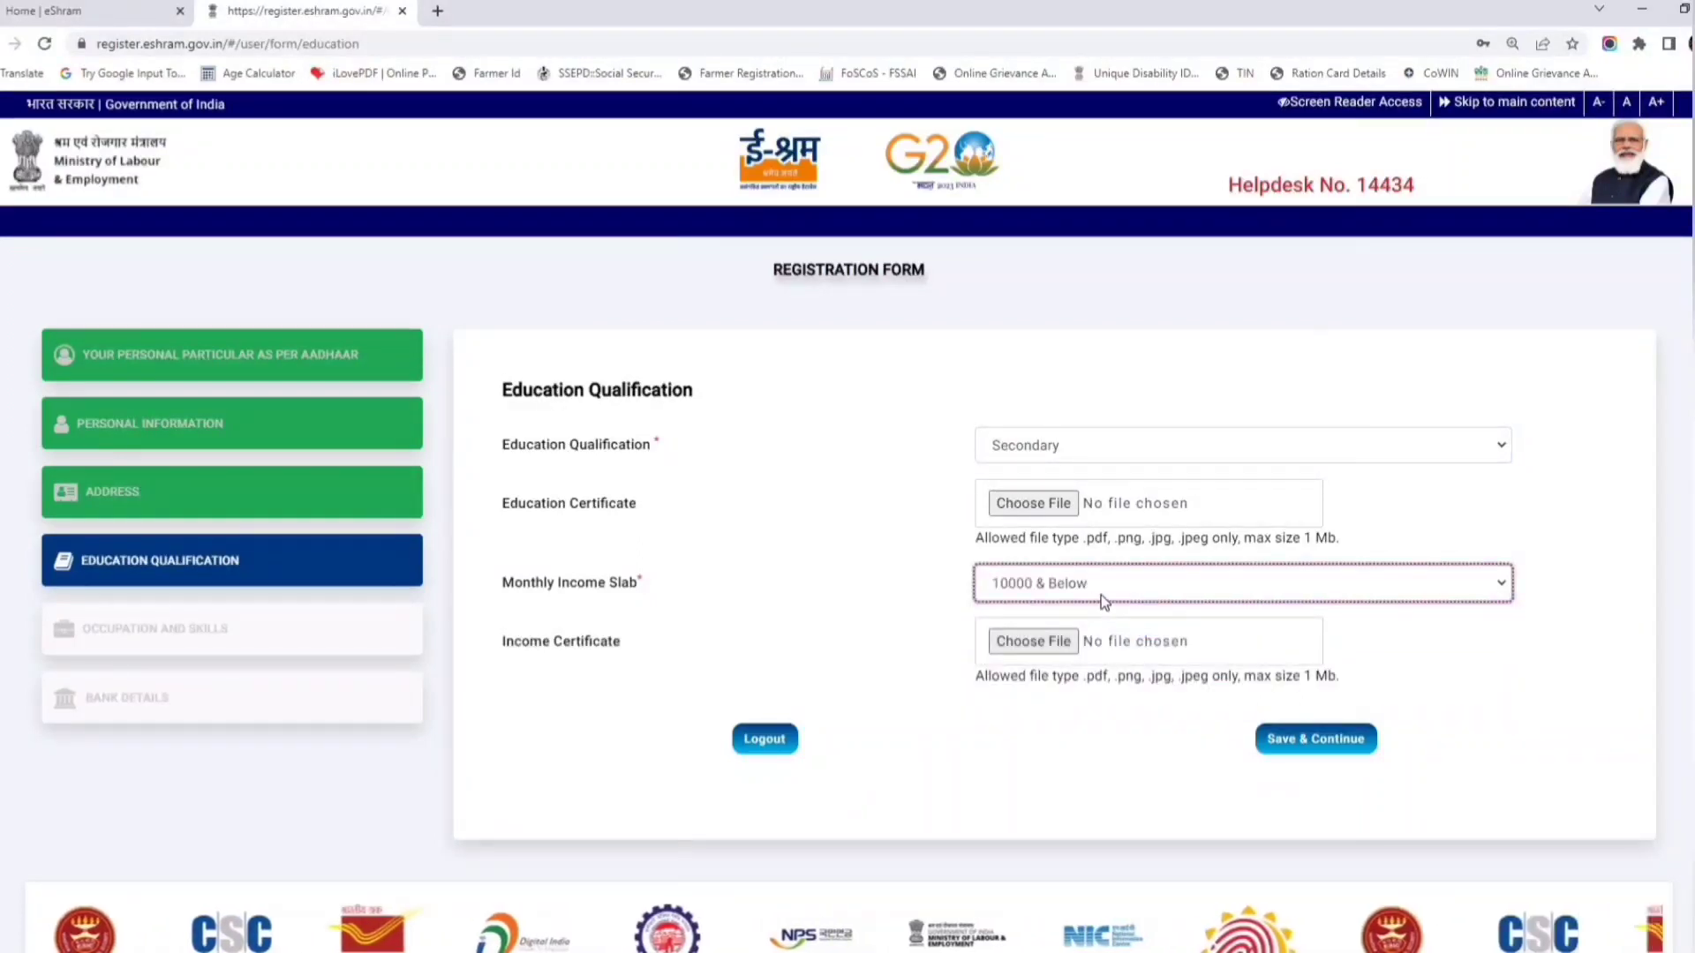
{"action": "left_click", "coordinate": [1312, 746]}
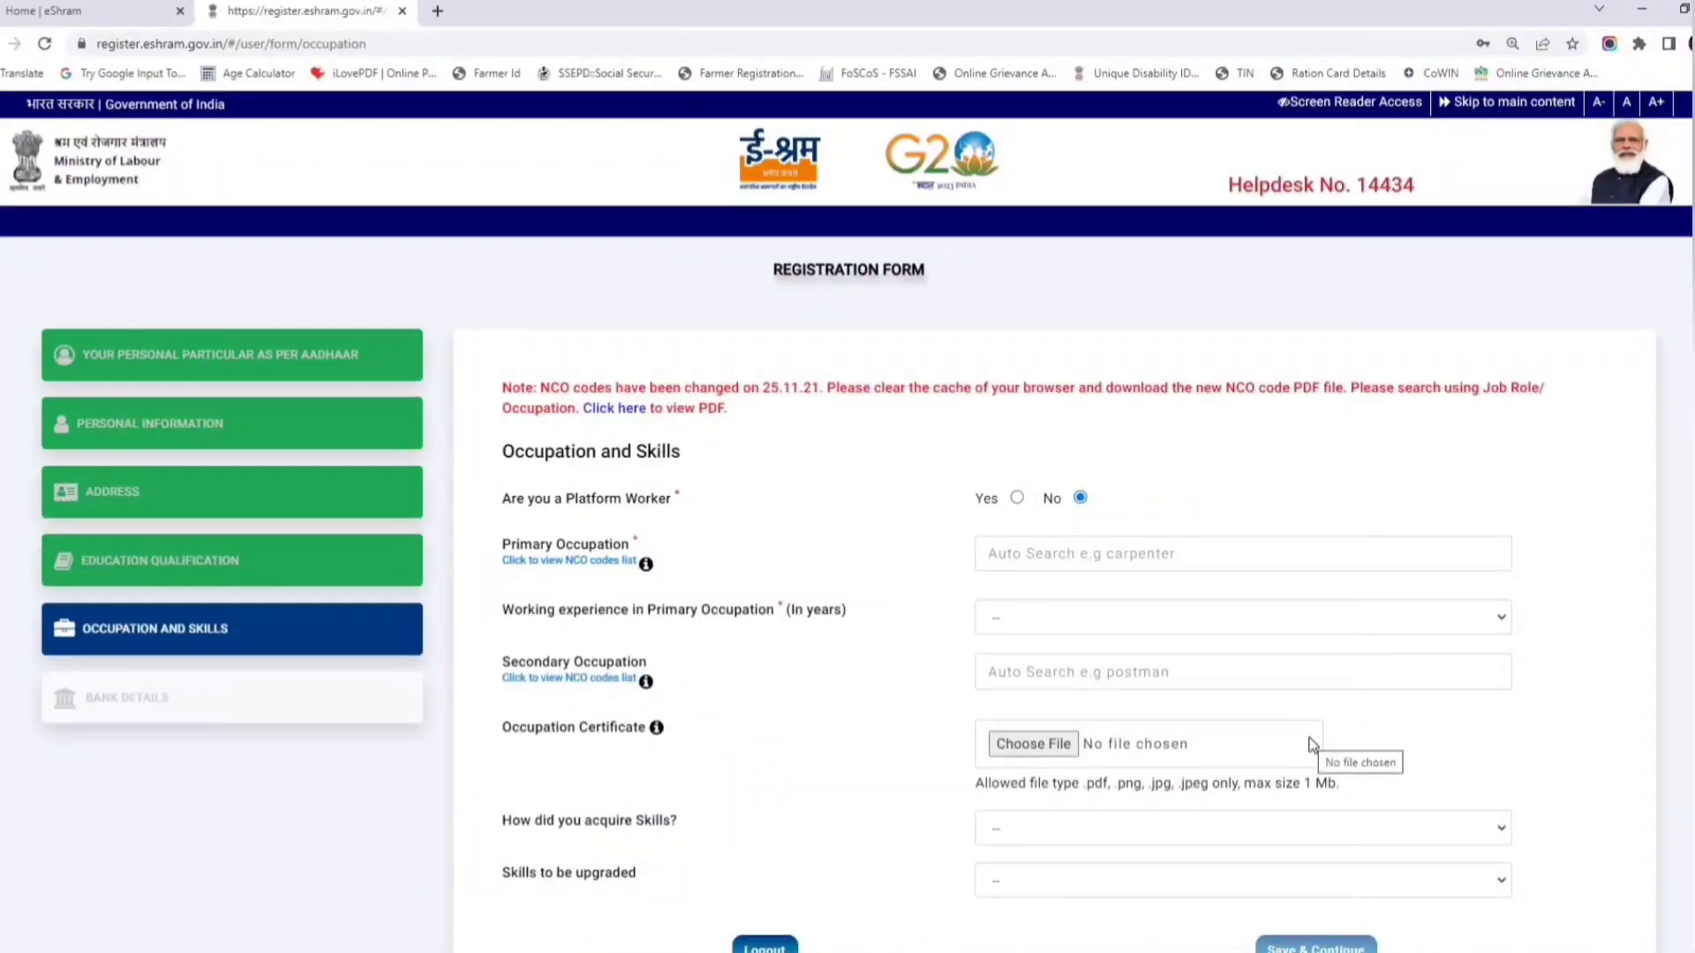
Step: Download the NCO codes list as NCO-codes4.pdf and open it
{"action": "left_click", "coordinate": [1013, 554]}
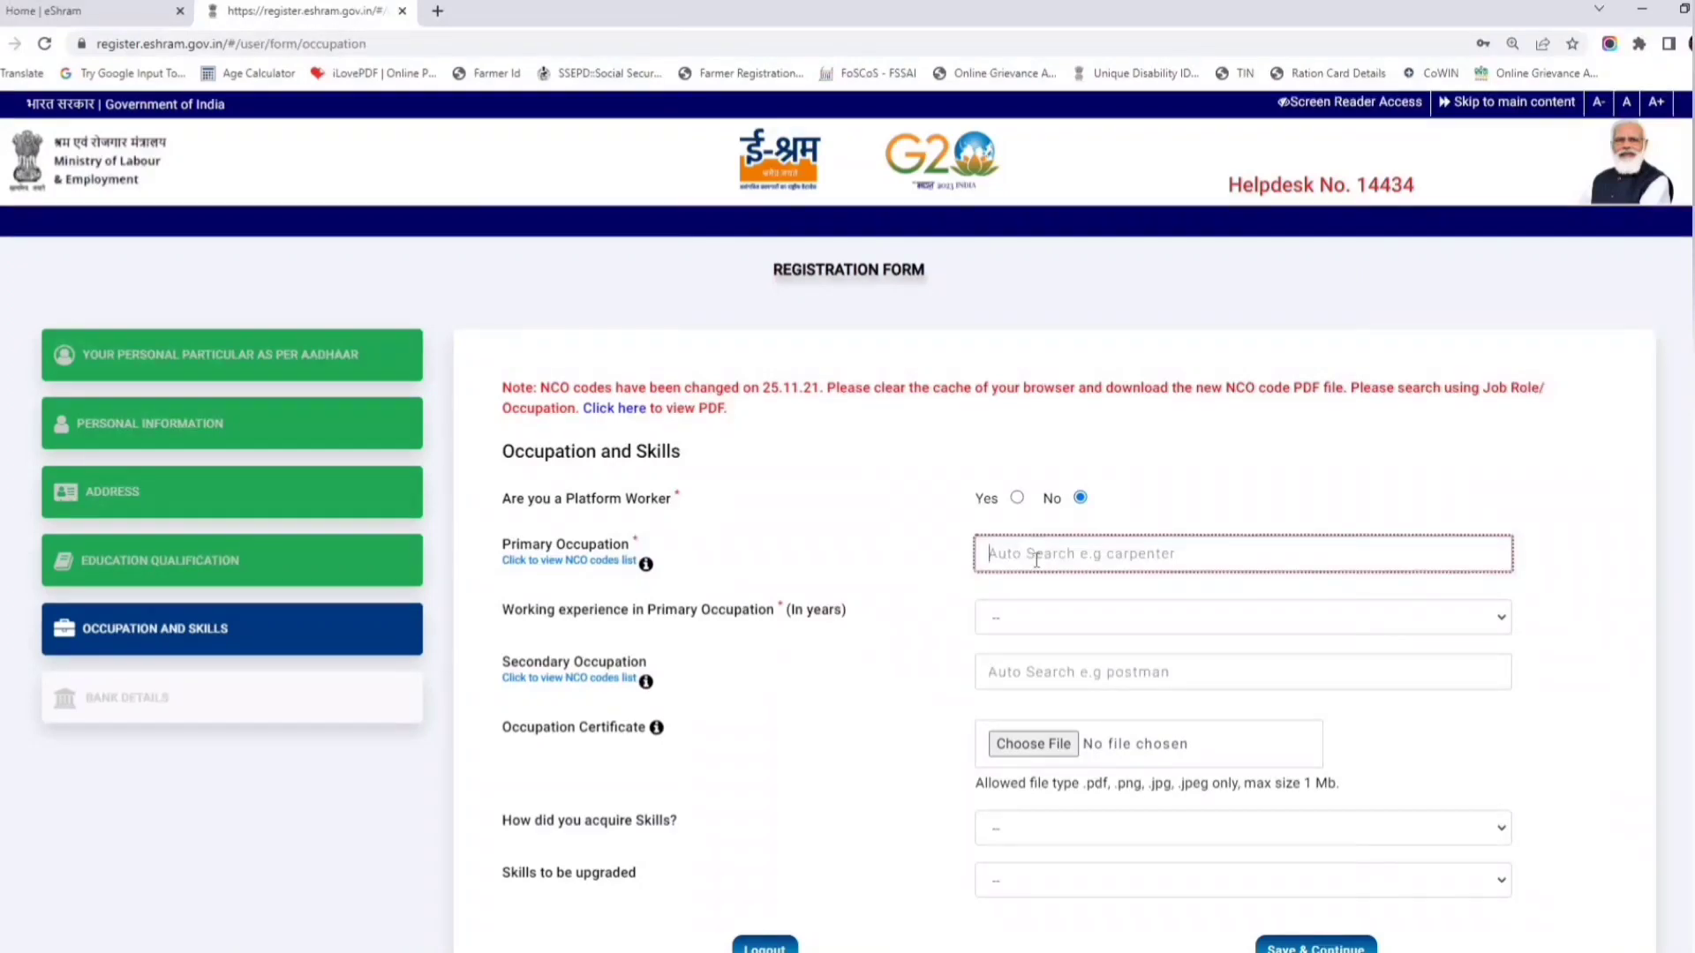
{"action": "mouse_move", "coordinate": [647, 567]}
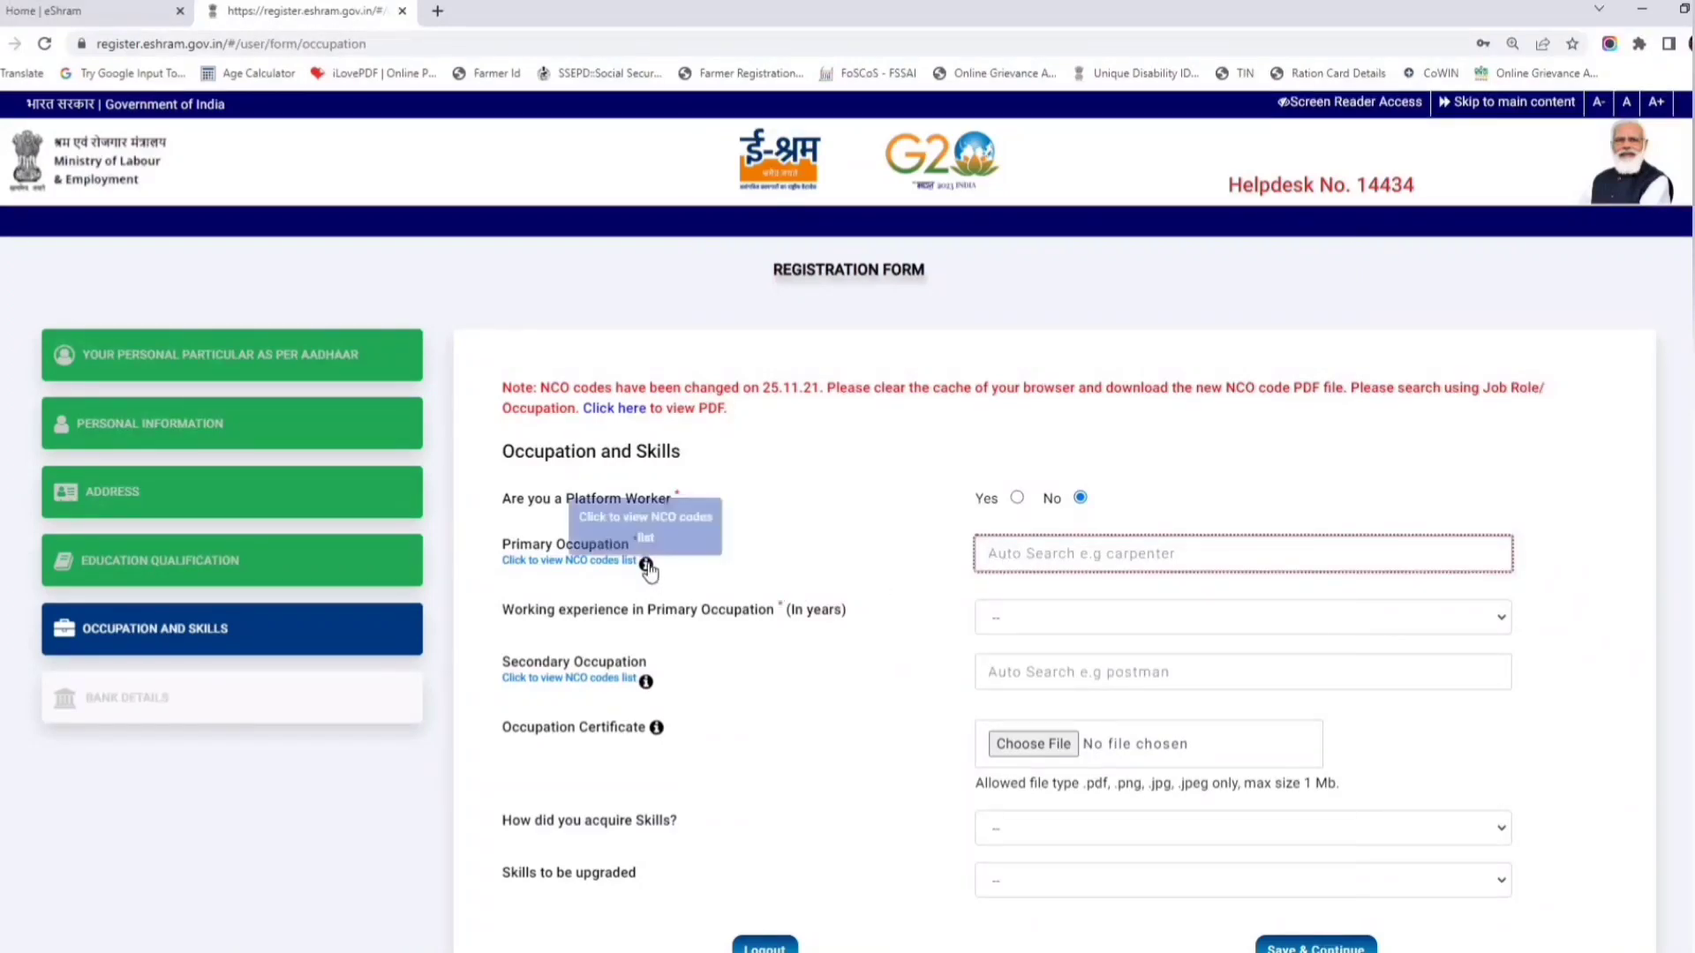
{"action": "left_click", "coordinate": [653, 519]}
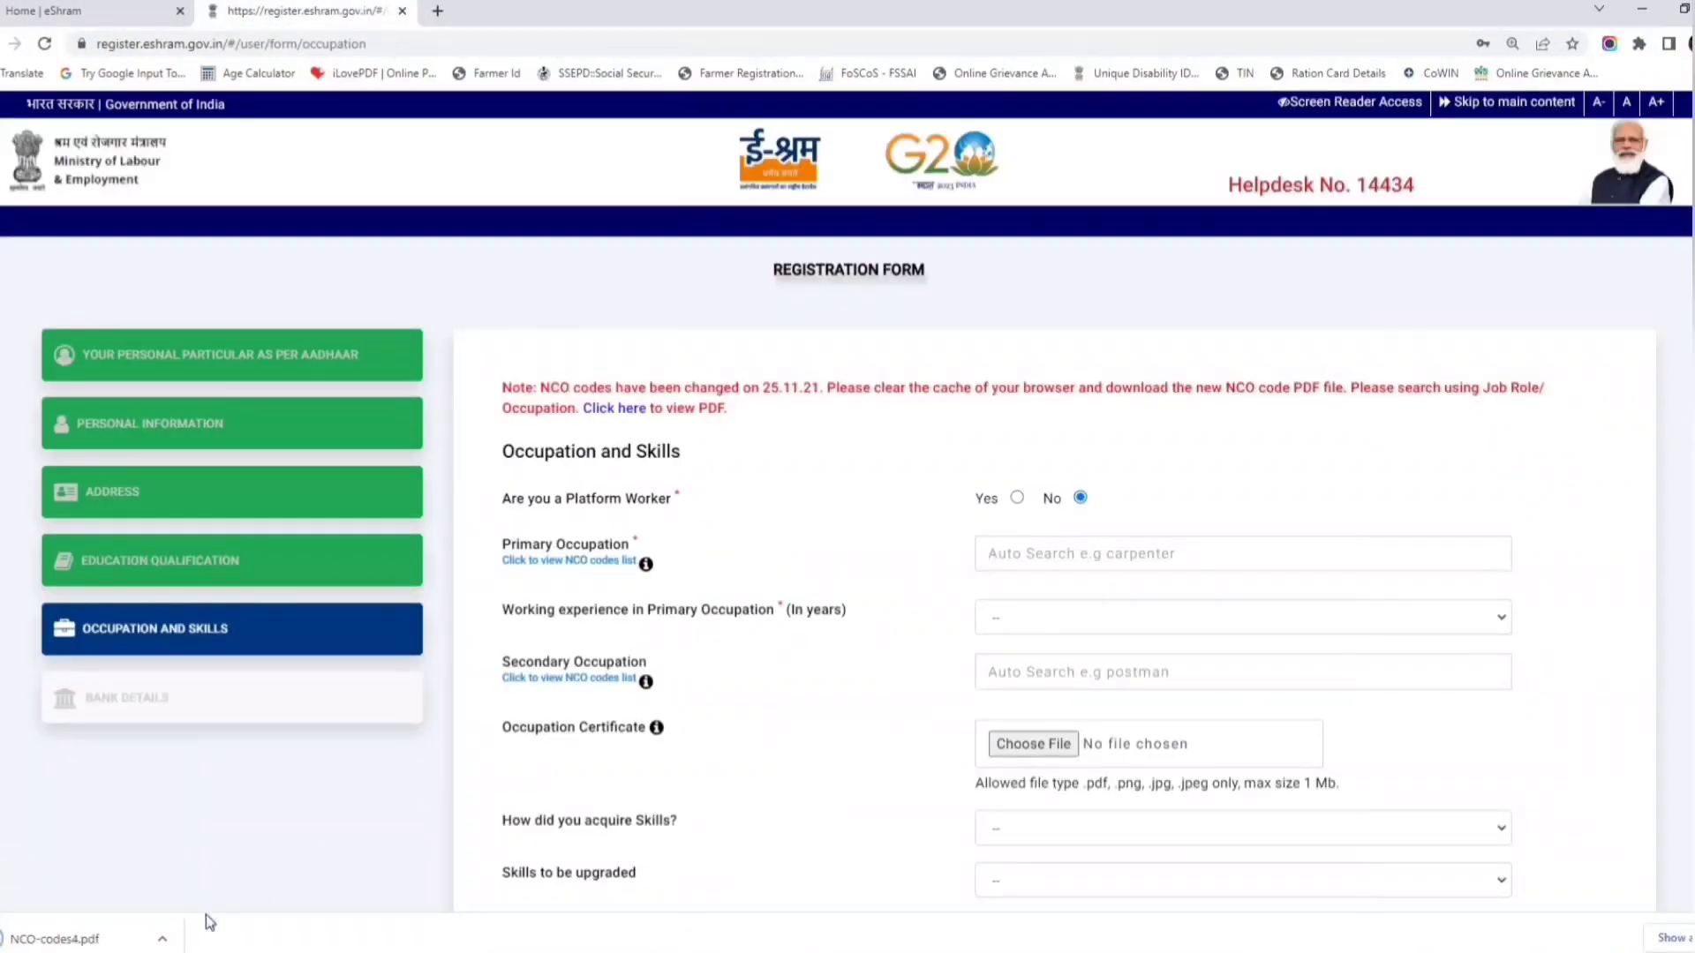
{"action": "left_click", "coordinate": [106, 939]}
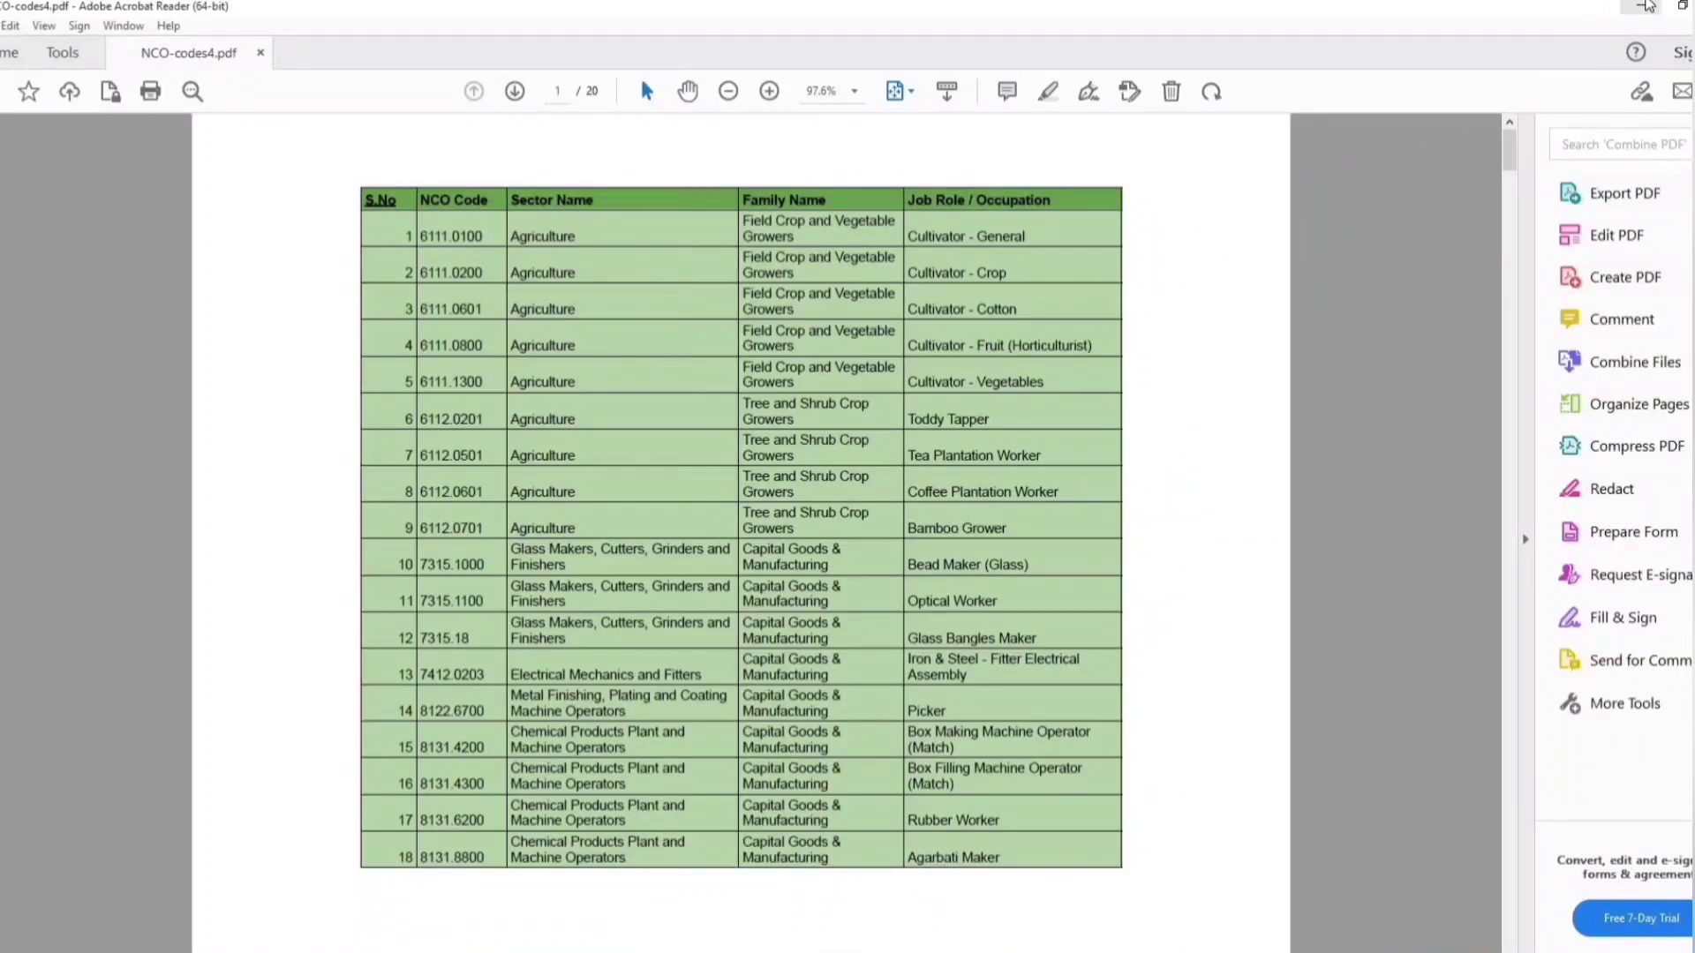
Step: Minimize Acrobat Reader after checking the NCO table for Cultivator - Crop
{"action": "left_click", "coordinate": [1635, 6]}
Step: Search 'CROP', select Cultivator - Crop with 2 years' experience, and save
{"action": "scroll", "coordinate": [1027, 552], "scroll_direction": "down", "scroll_amount": 1}
{"action": "left_click", "coordinate": [1081, 458]}
{"action": "type", "text": "C"}
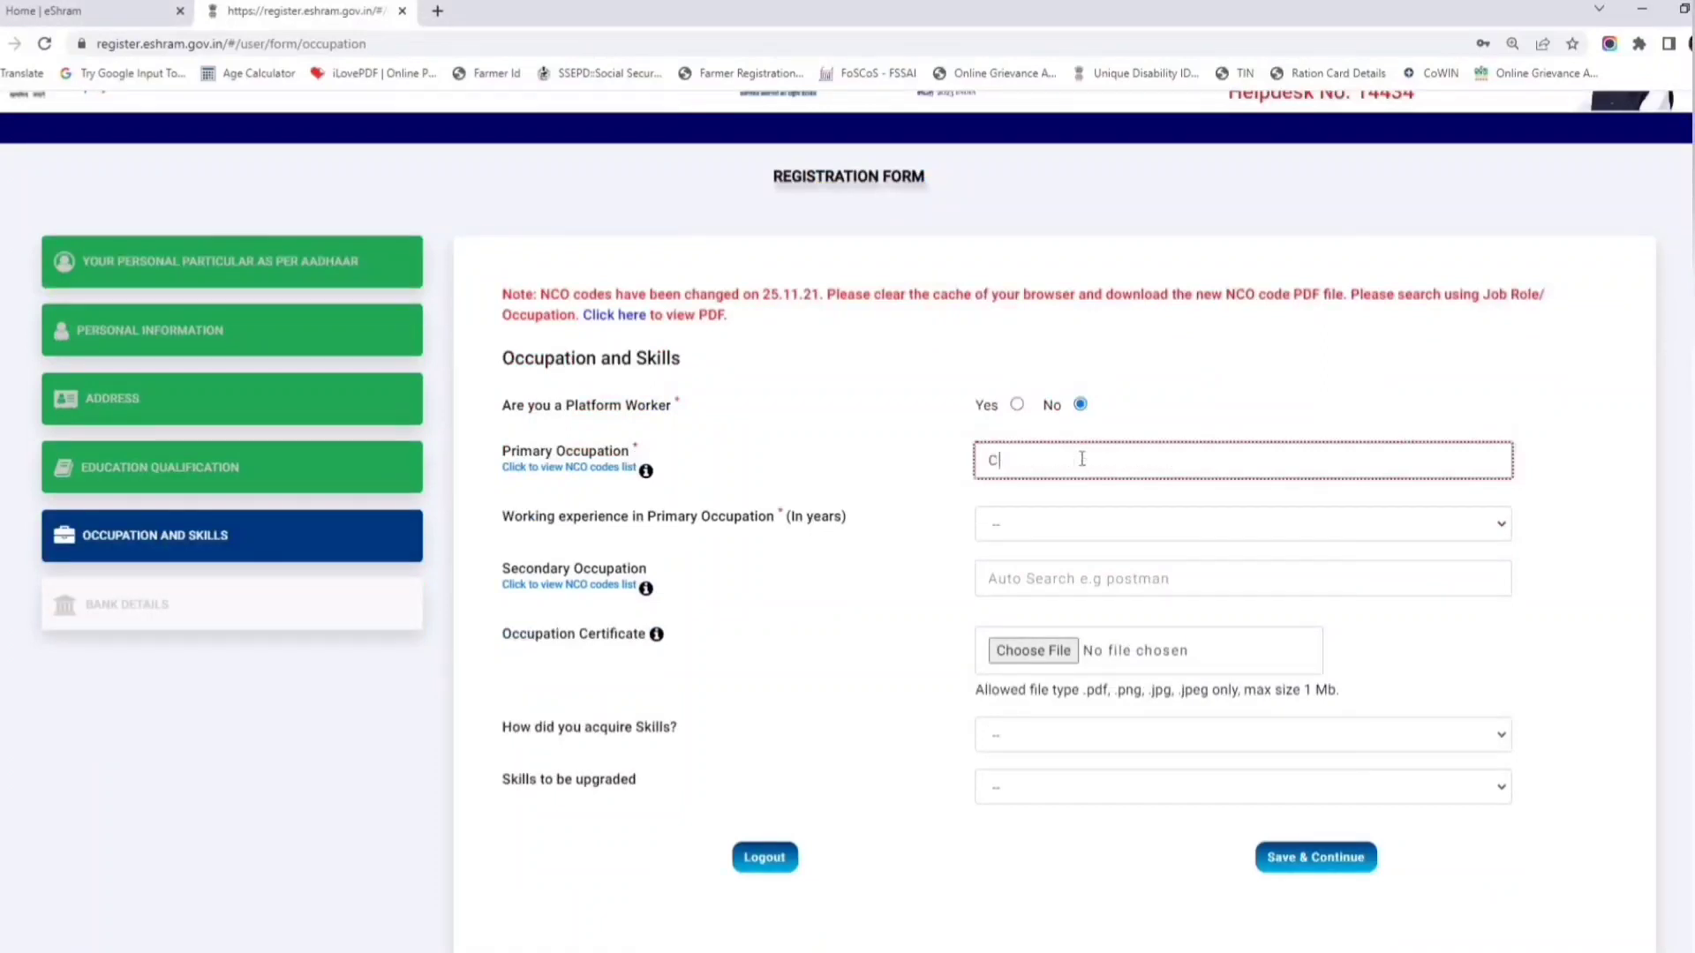
{"action": "type", "text": "ROP"}
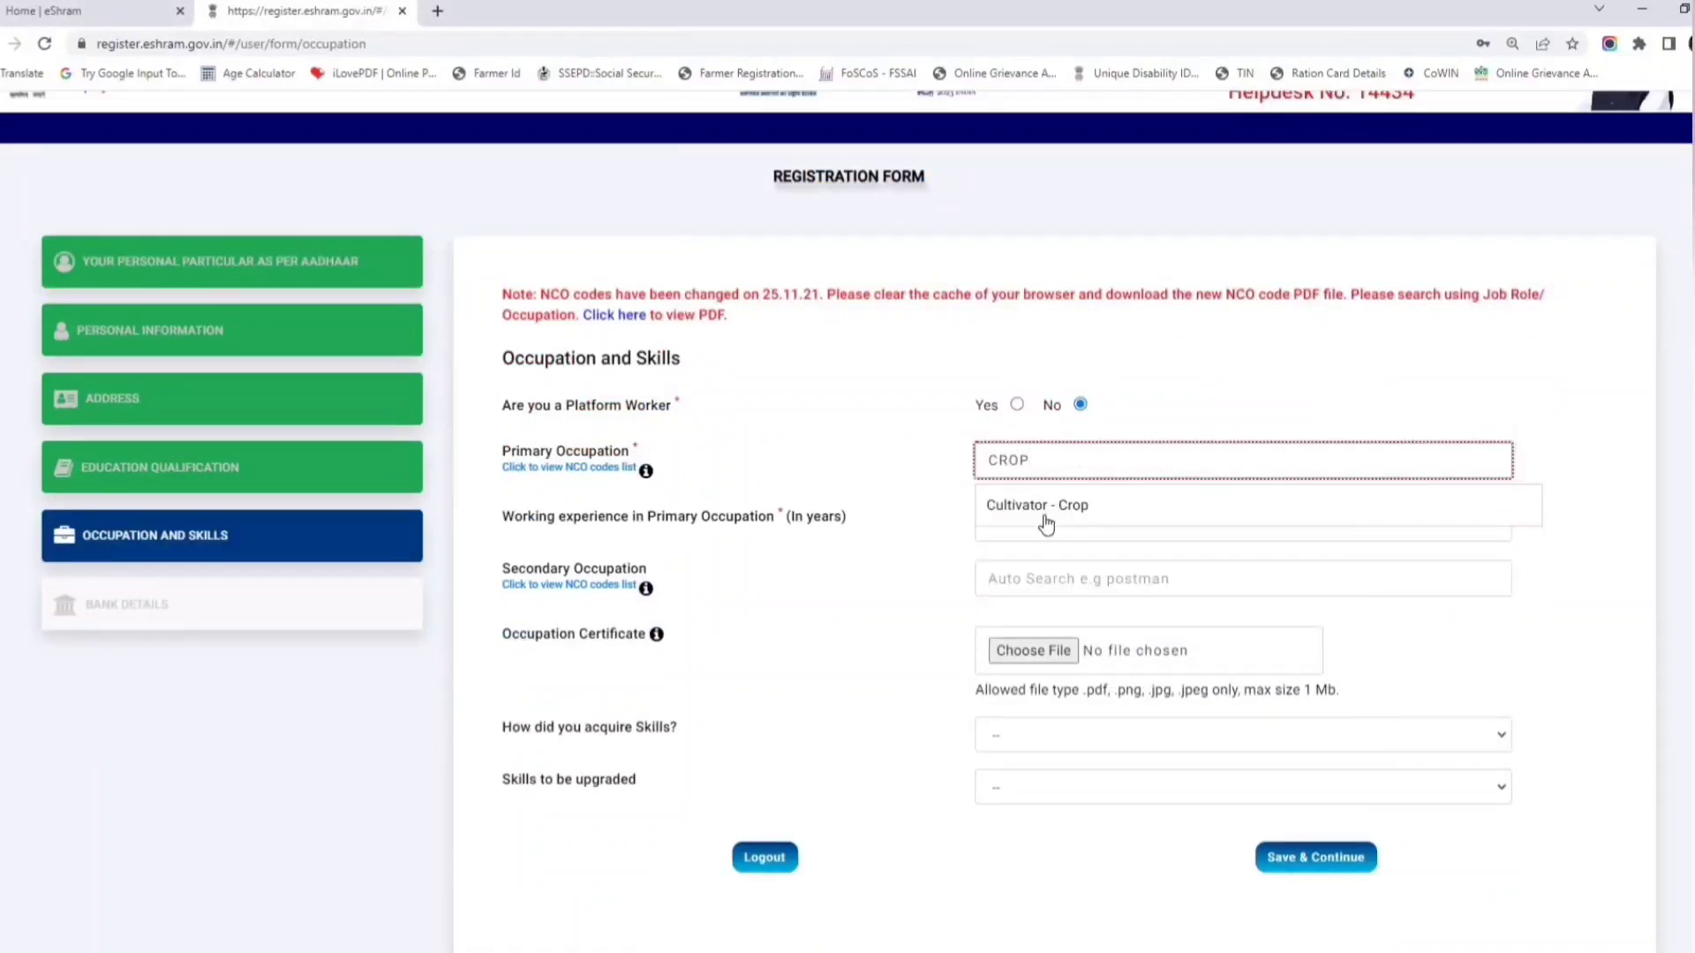
{"action": "left_click", "coordinate": [1031, 505]}
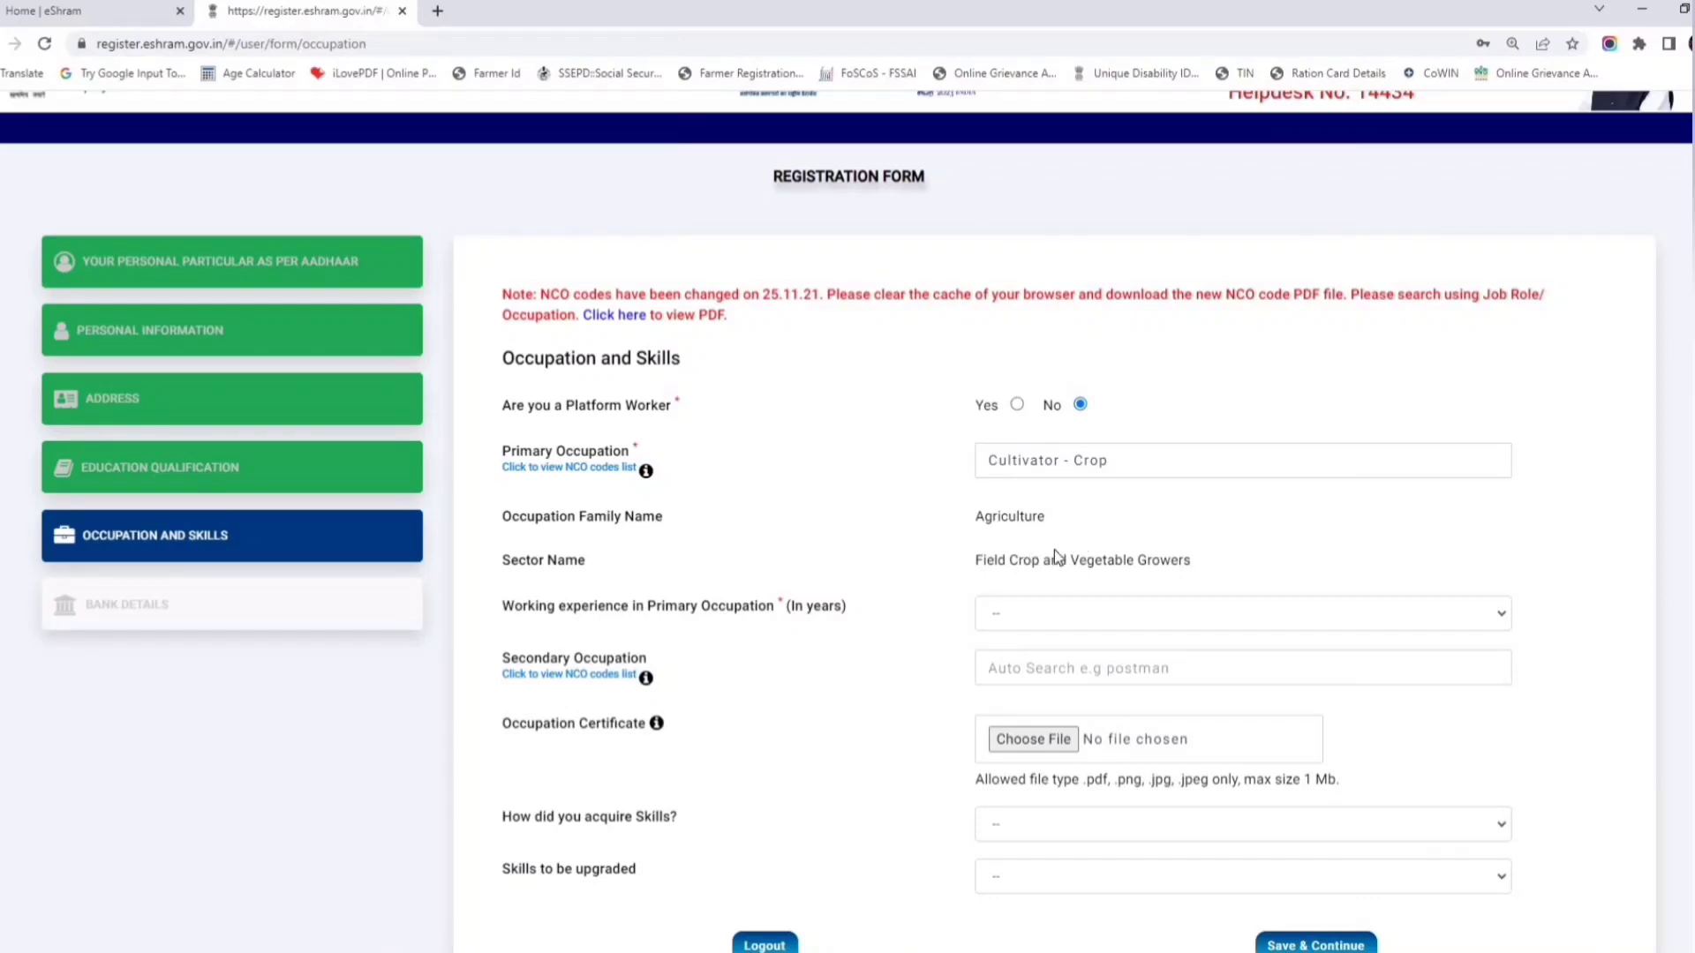
{"action": "left_click", "coordinate": [1051, 615]}
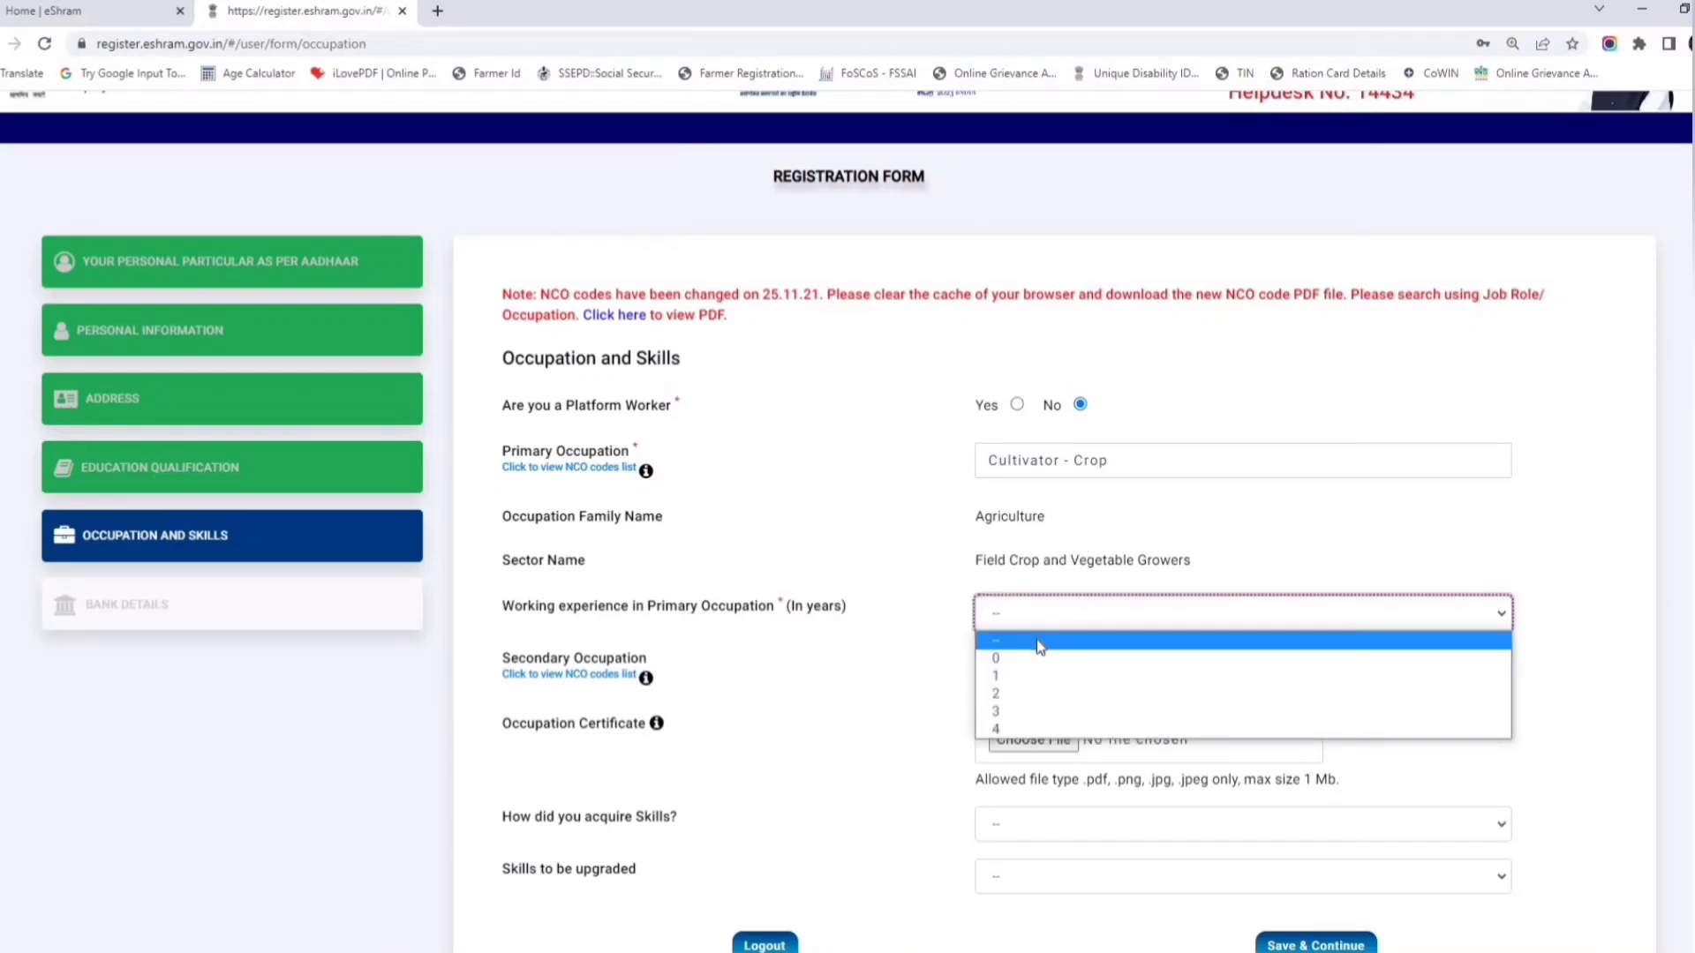
{"action": "left_click", "coordinate": [1015, 694]}
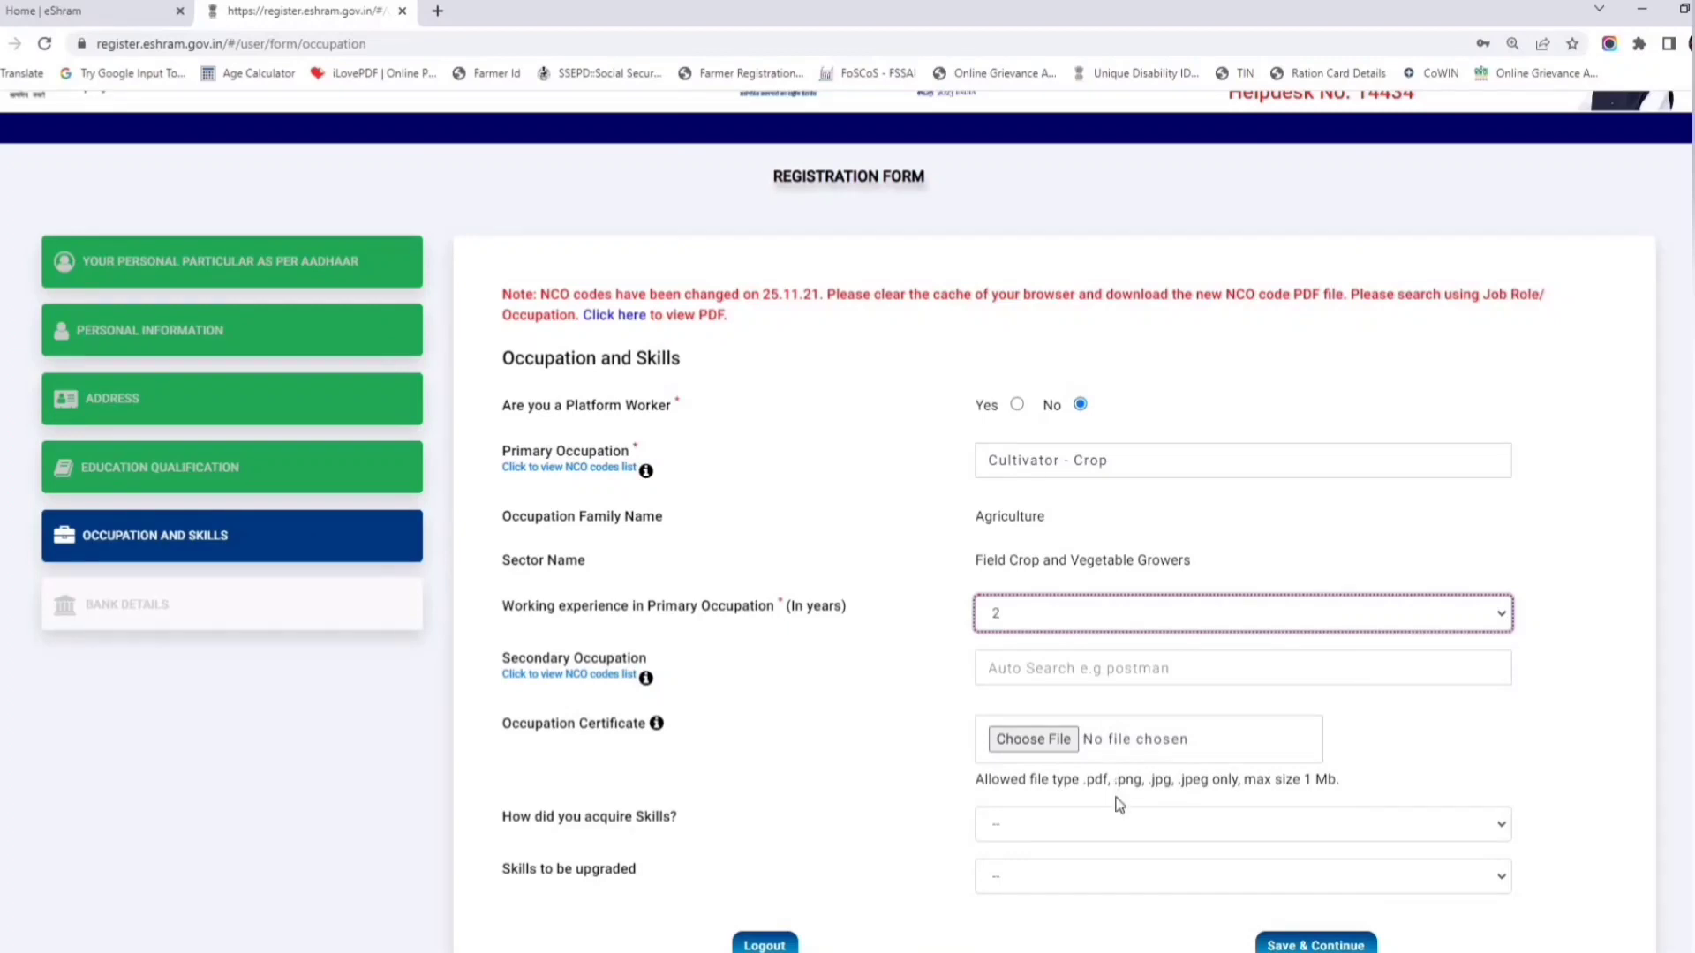
{"action": "scroll", "coordinate": [1165, 873], "scroll_direction": "down", "scroll_amount": 2}
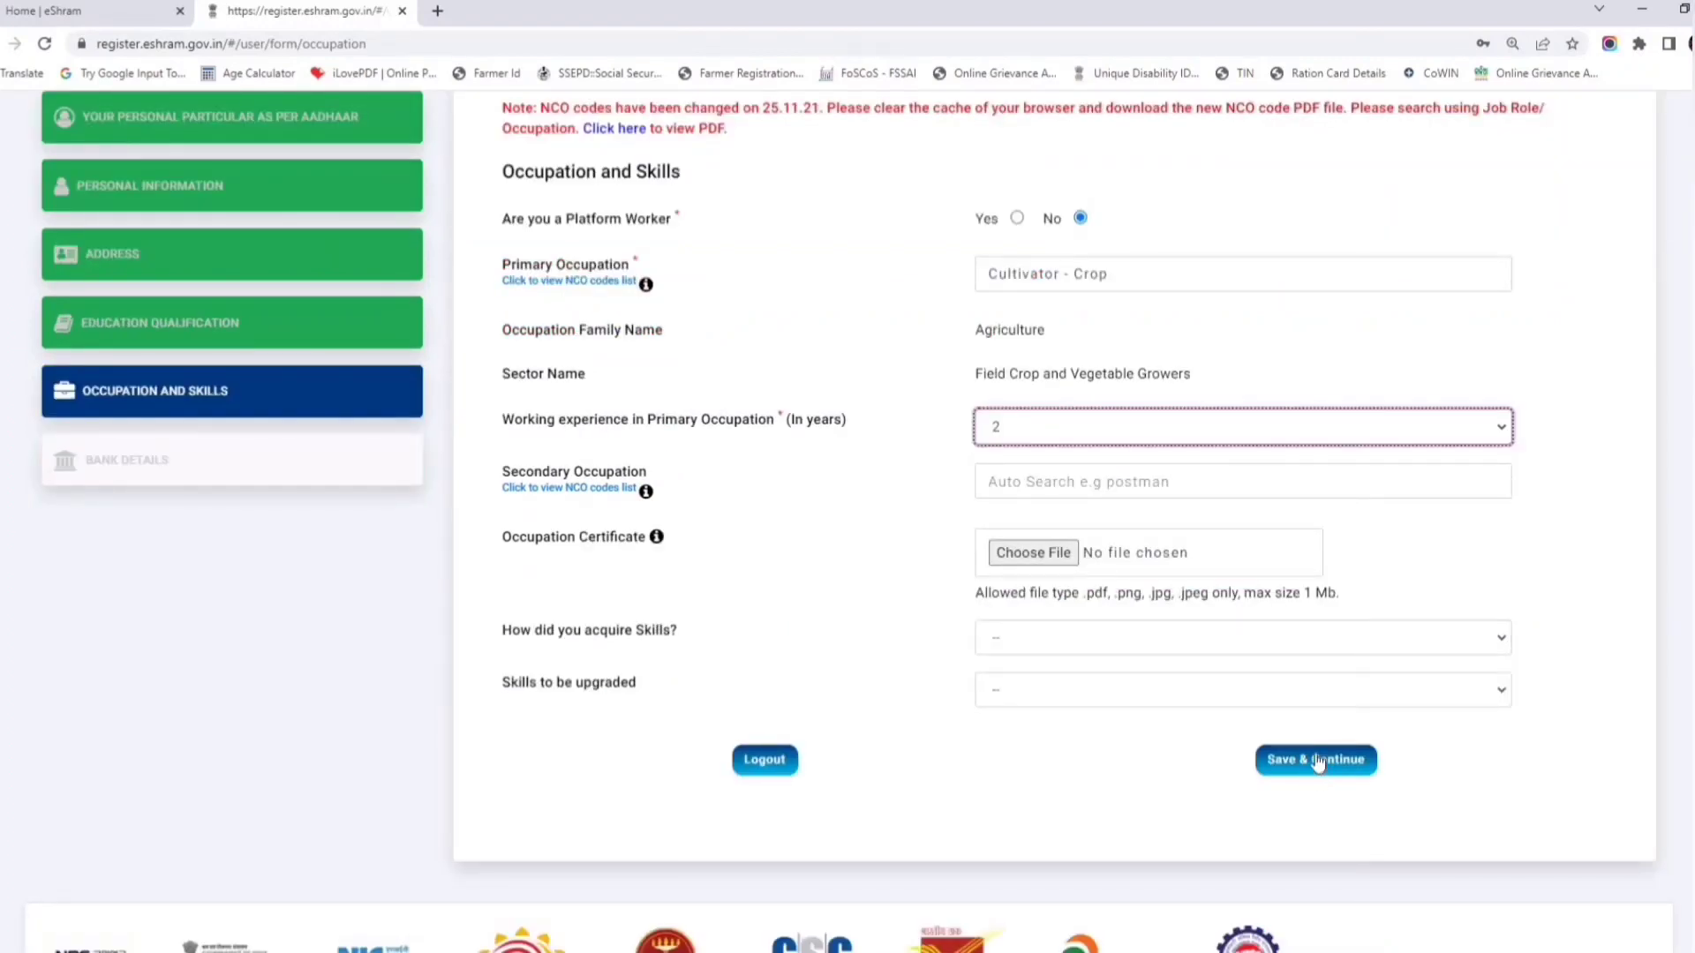
{"action": "left_click", "coordinate": [1318, 760]}
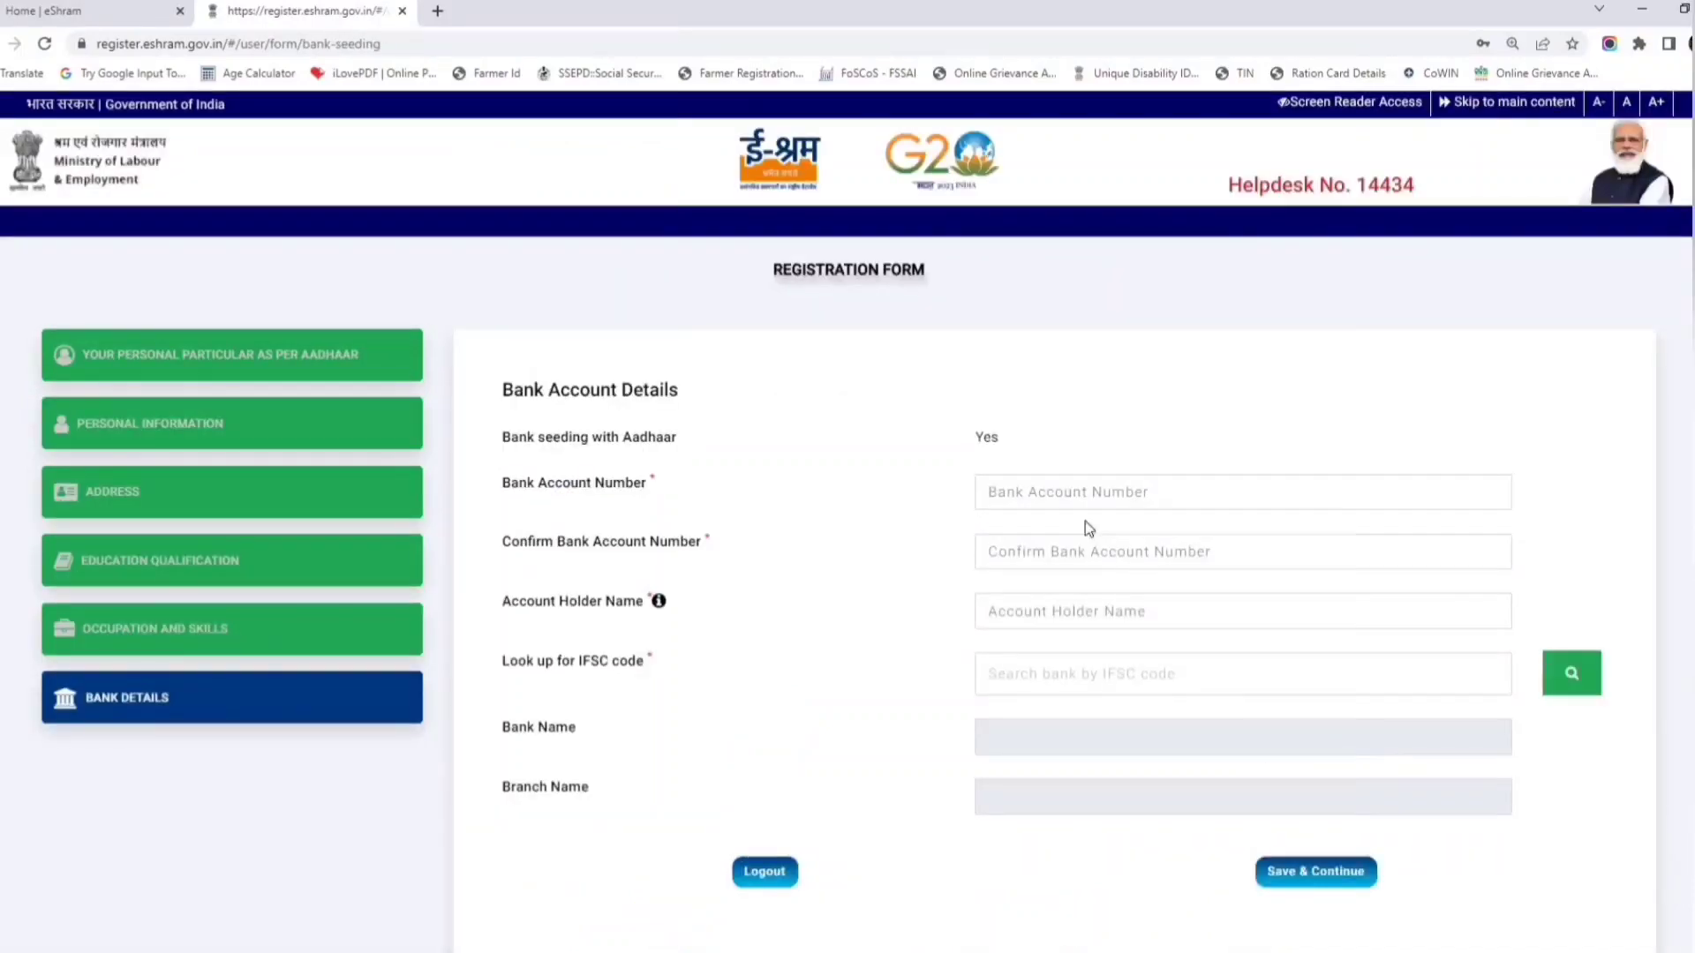
Step: Fill in the bank account number, its confirmation and the account holder's name
{"action": "left_click", "coordinate": [1062, 495]}
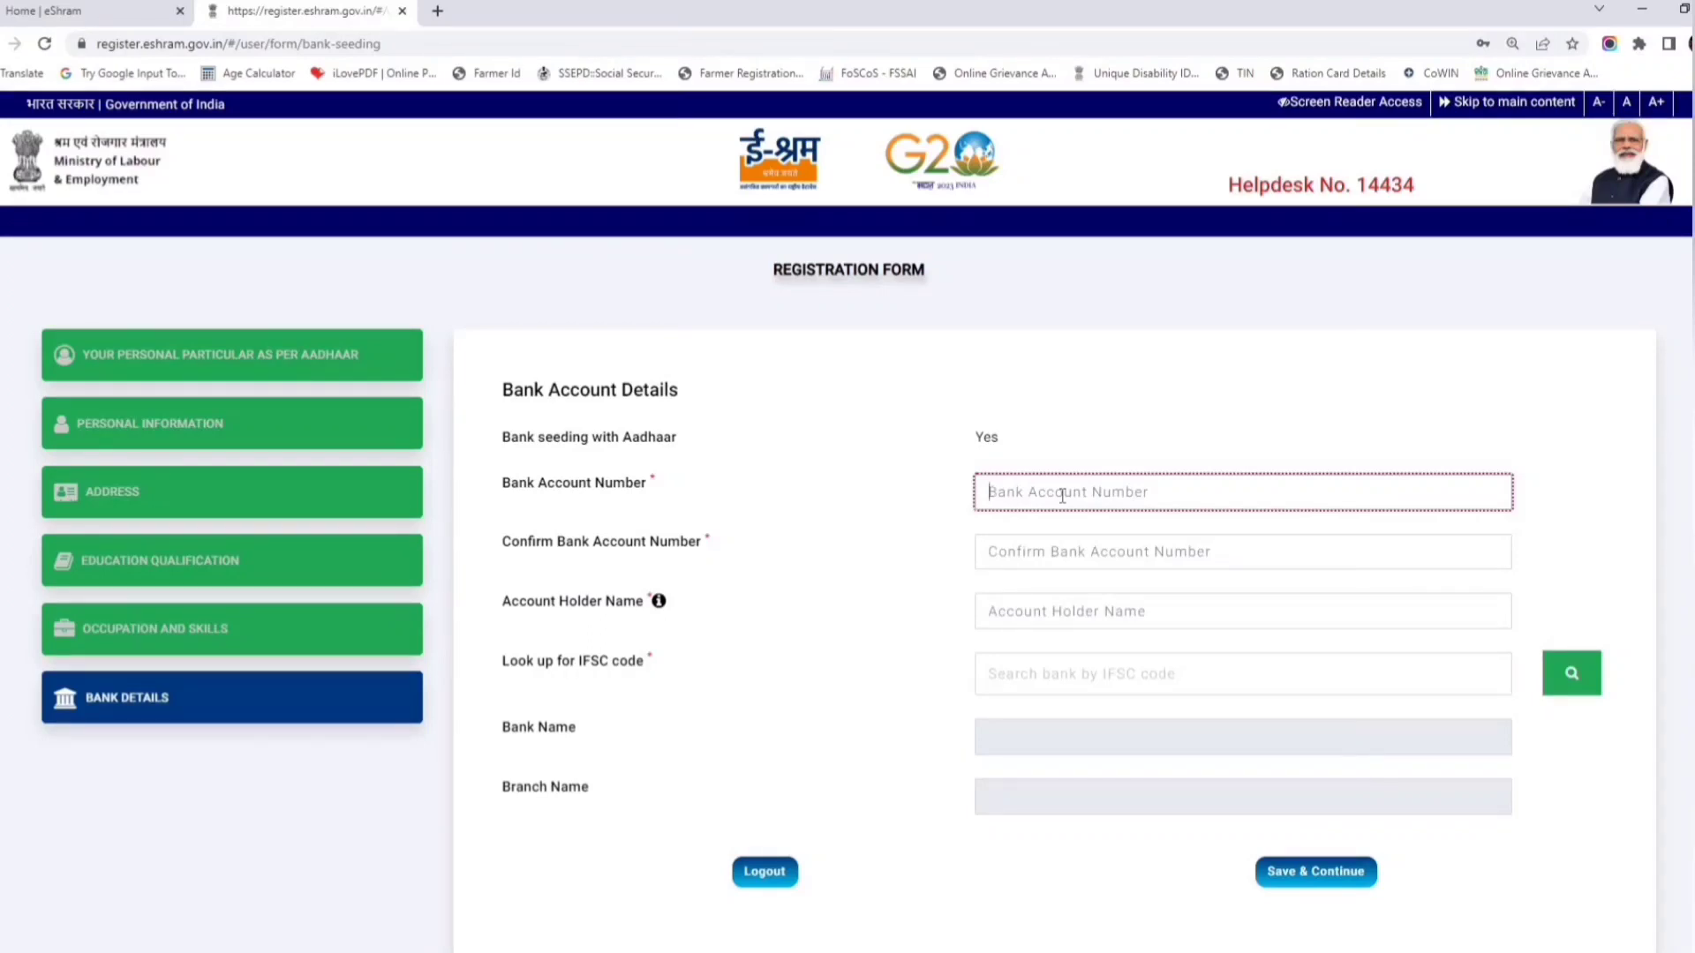
{"action": "left_click", "coordinate": [1042, 554]}
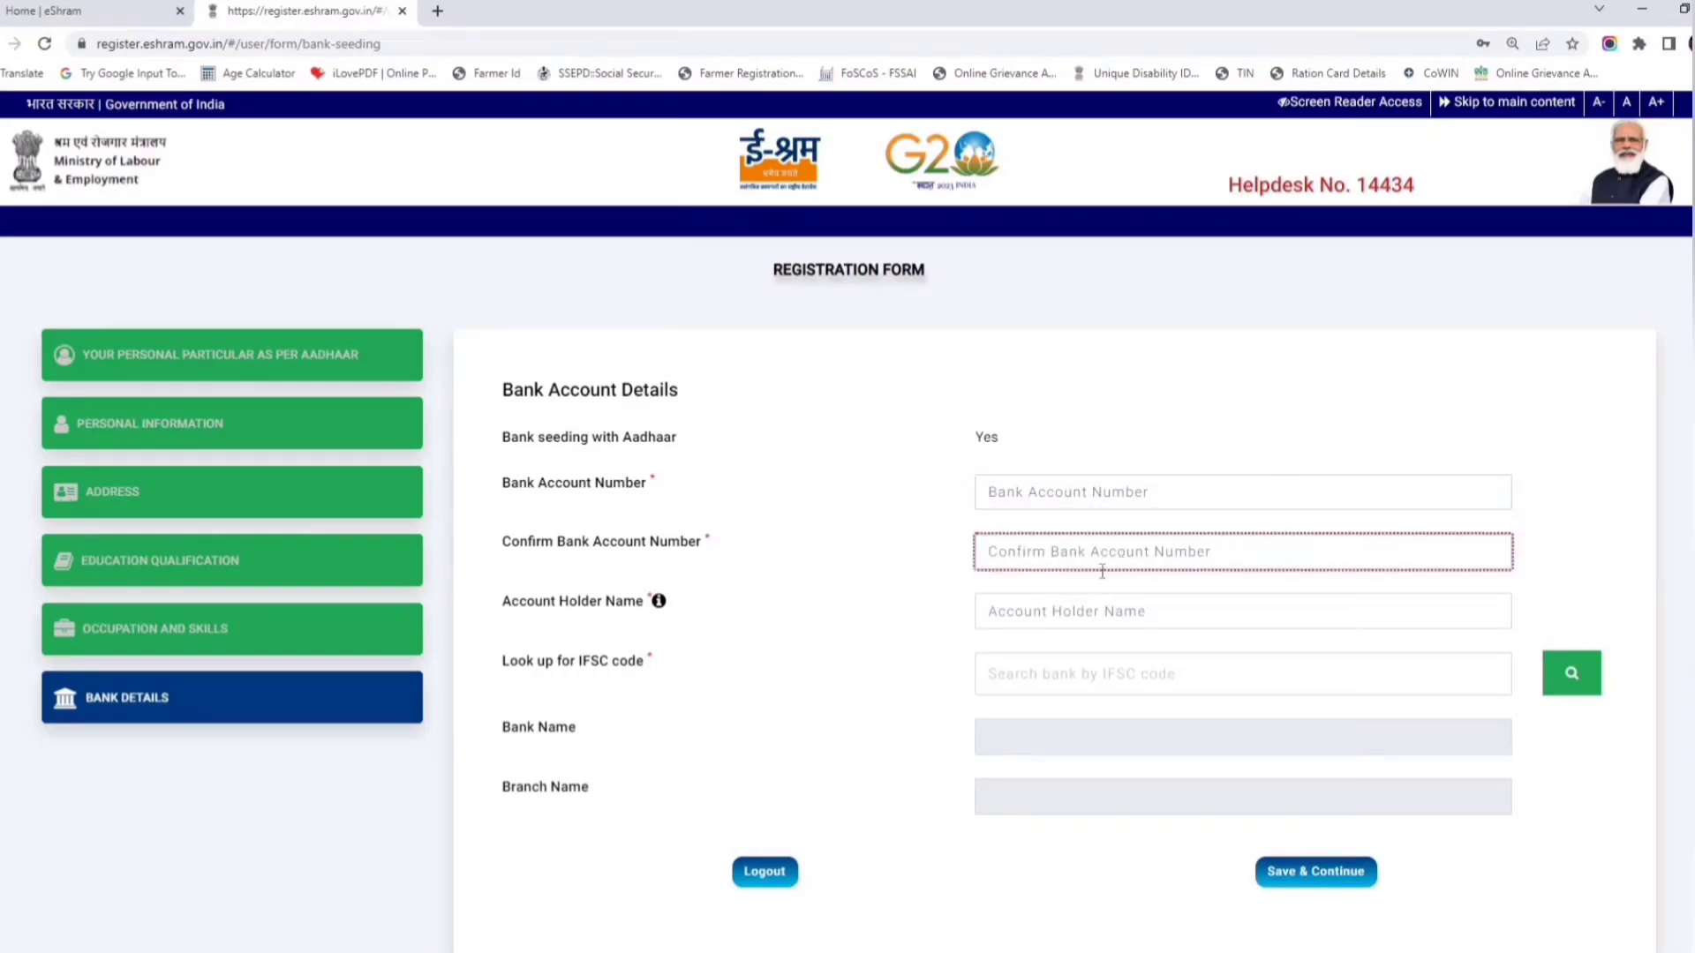
{"action": "left_click", "coordinate": [1046, 615]}
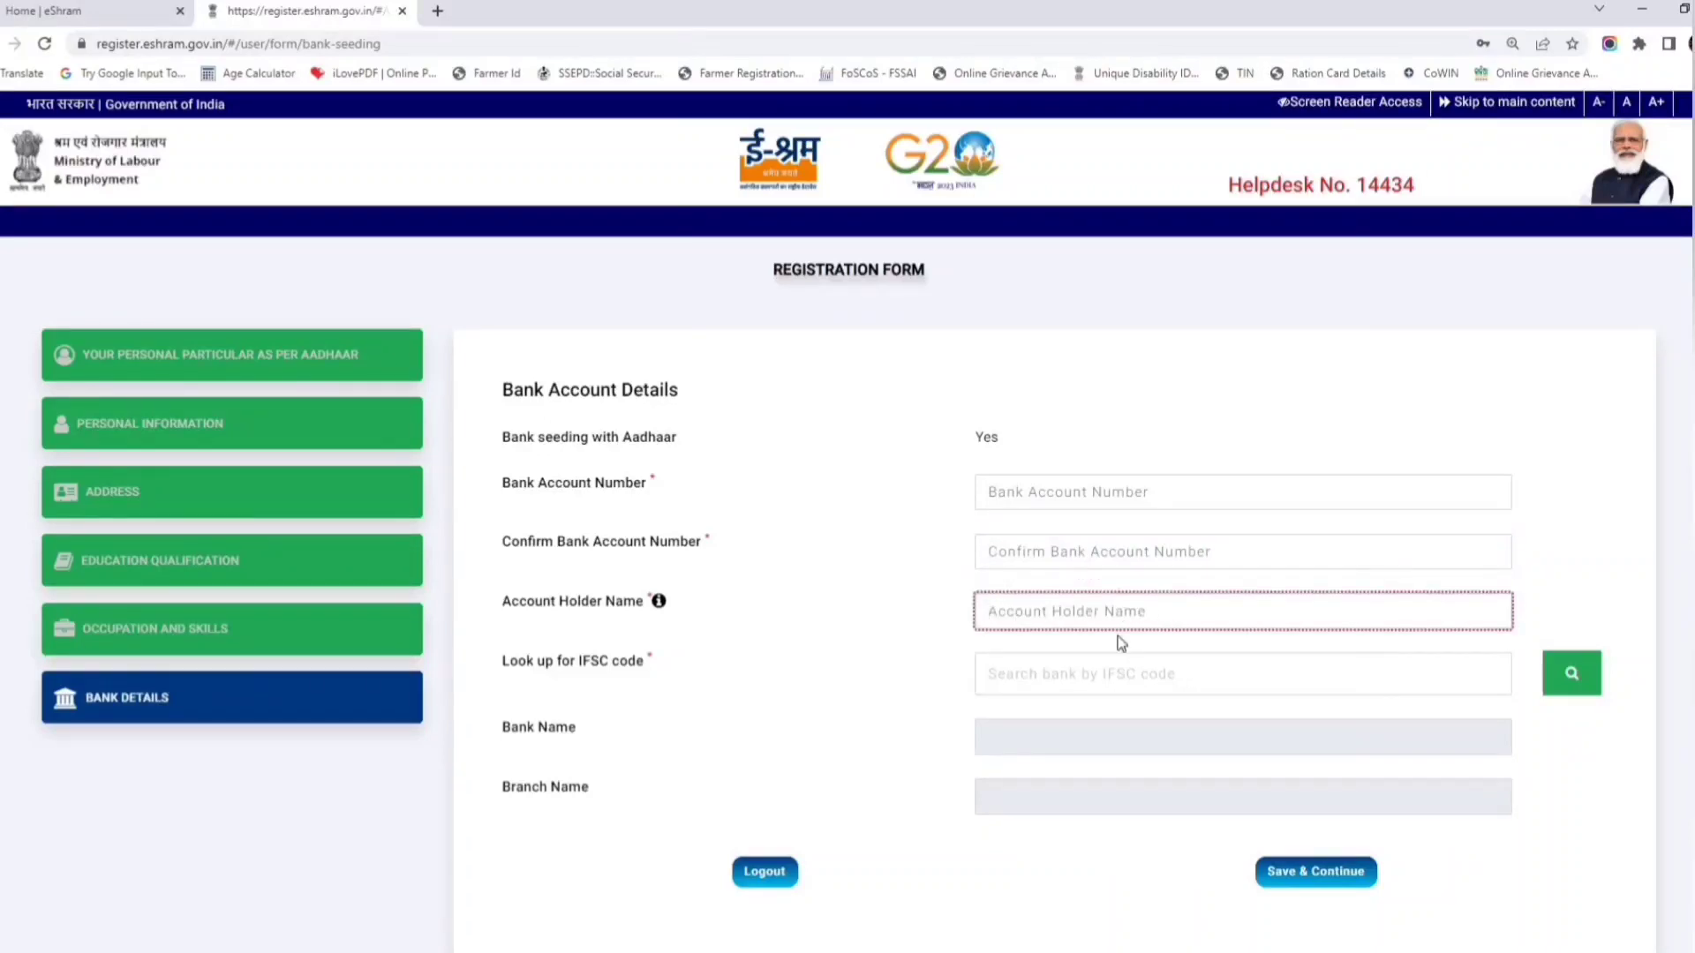
Step: Look up IFSC BKID0005482 to get Bank of India, Tambakhuri branch, and save the bank details
{"action": "left_click", "coordinate": [1042, 675]}
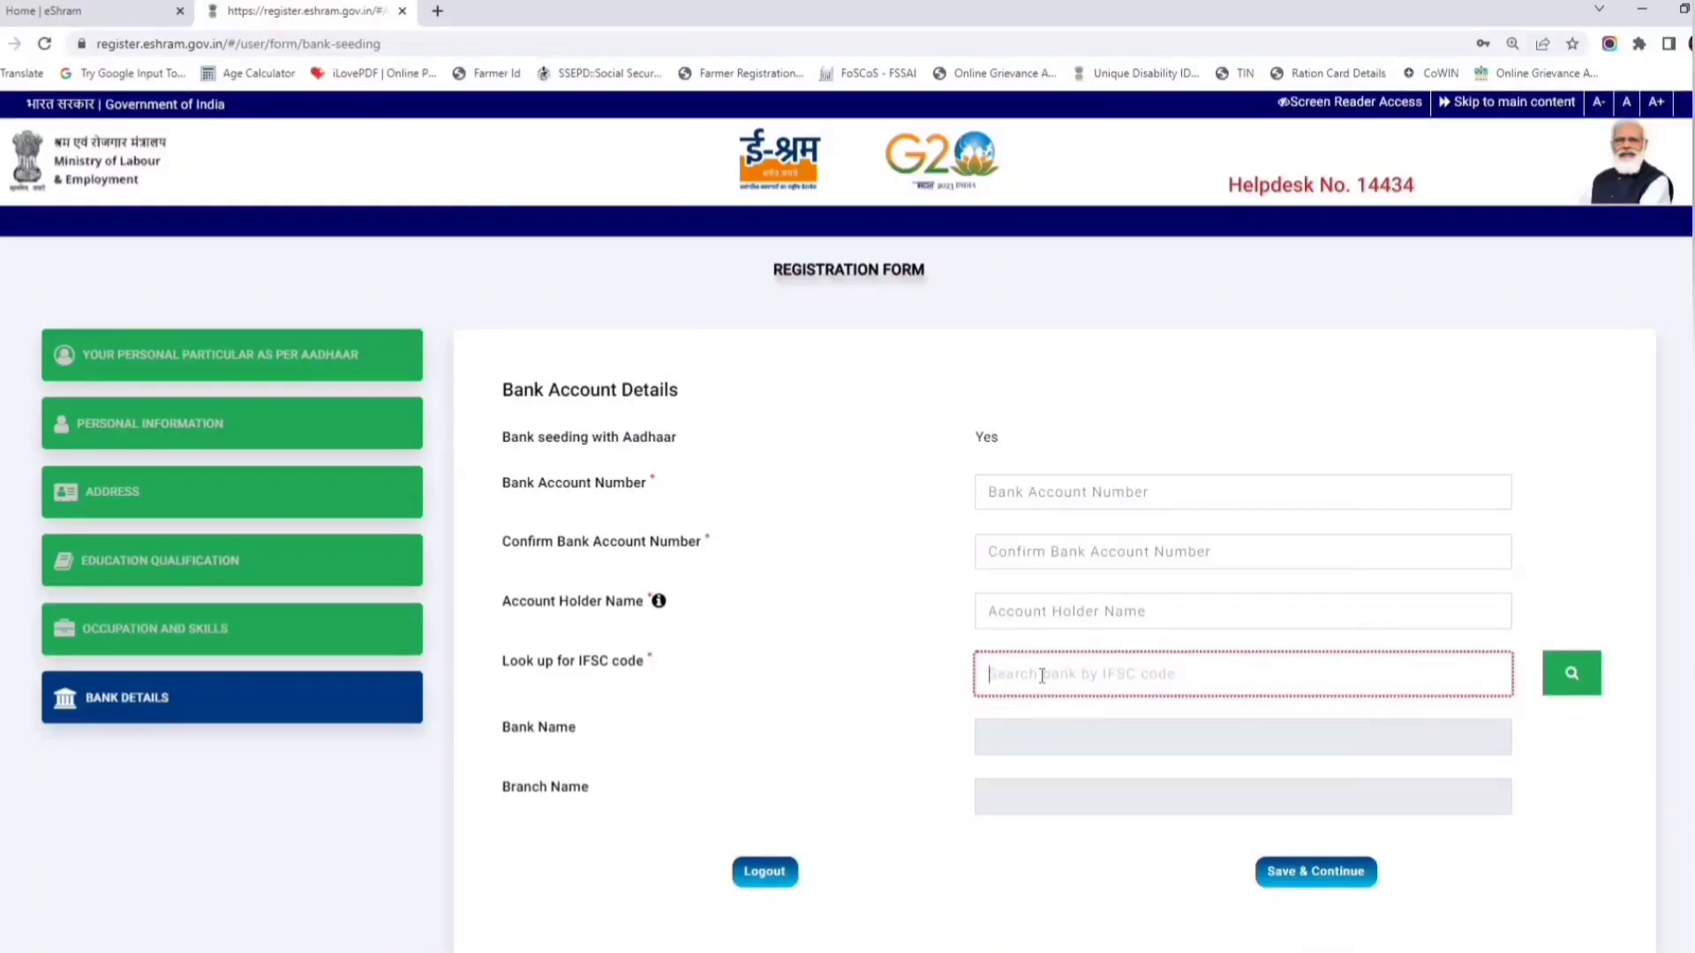
{"action": "type", "text": "BKID0005482"}
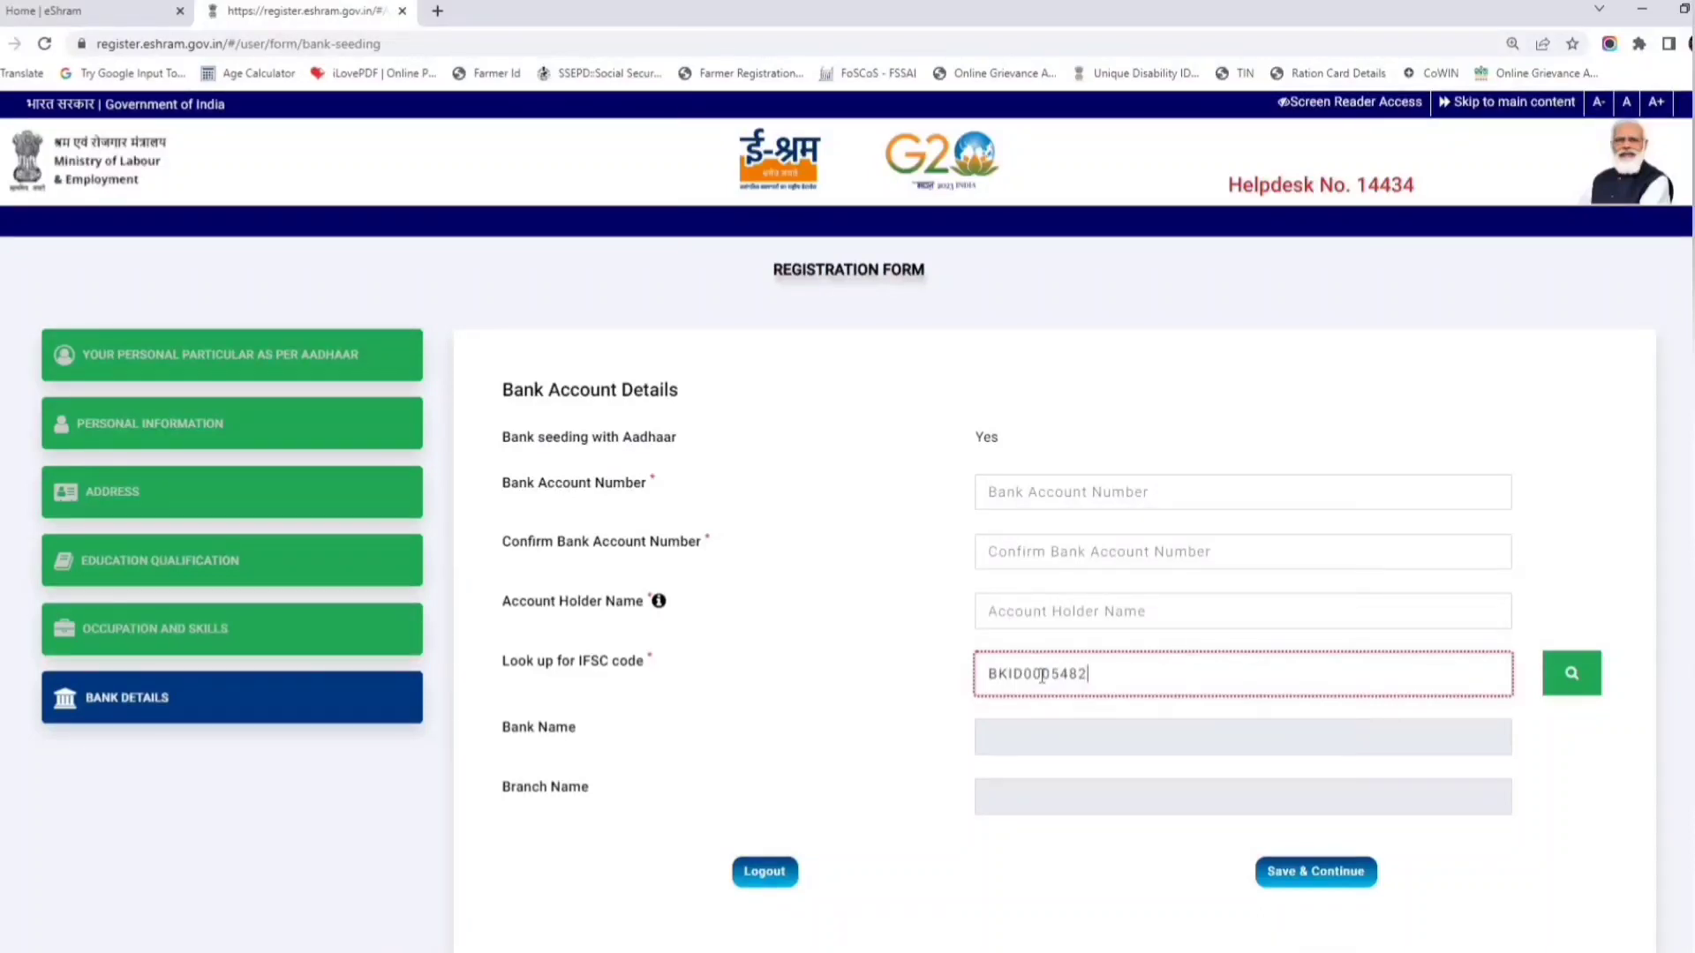
{"action": "left_click", "coordinate": [1551, 692]}
{"action": "left_click", "coordinate": [1551, 691]}
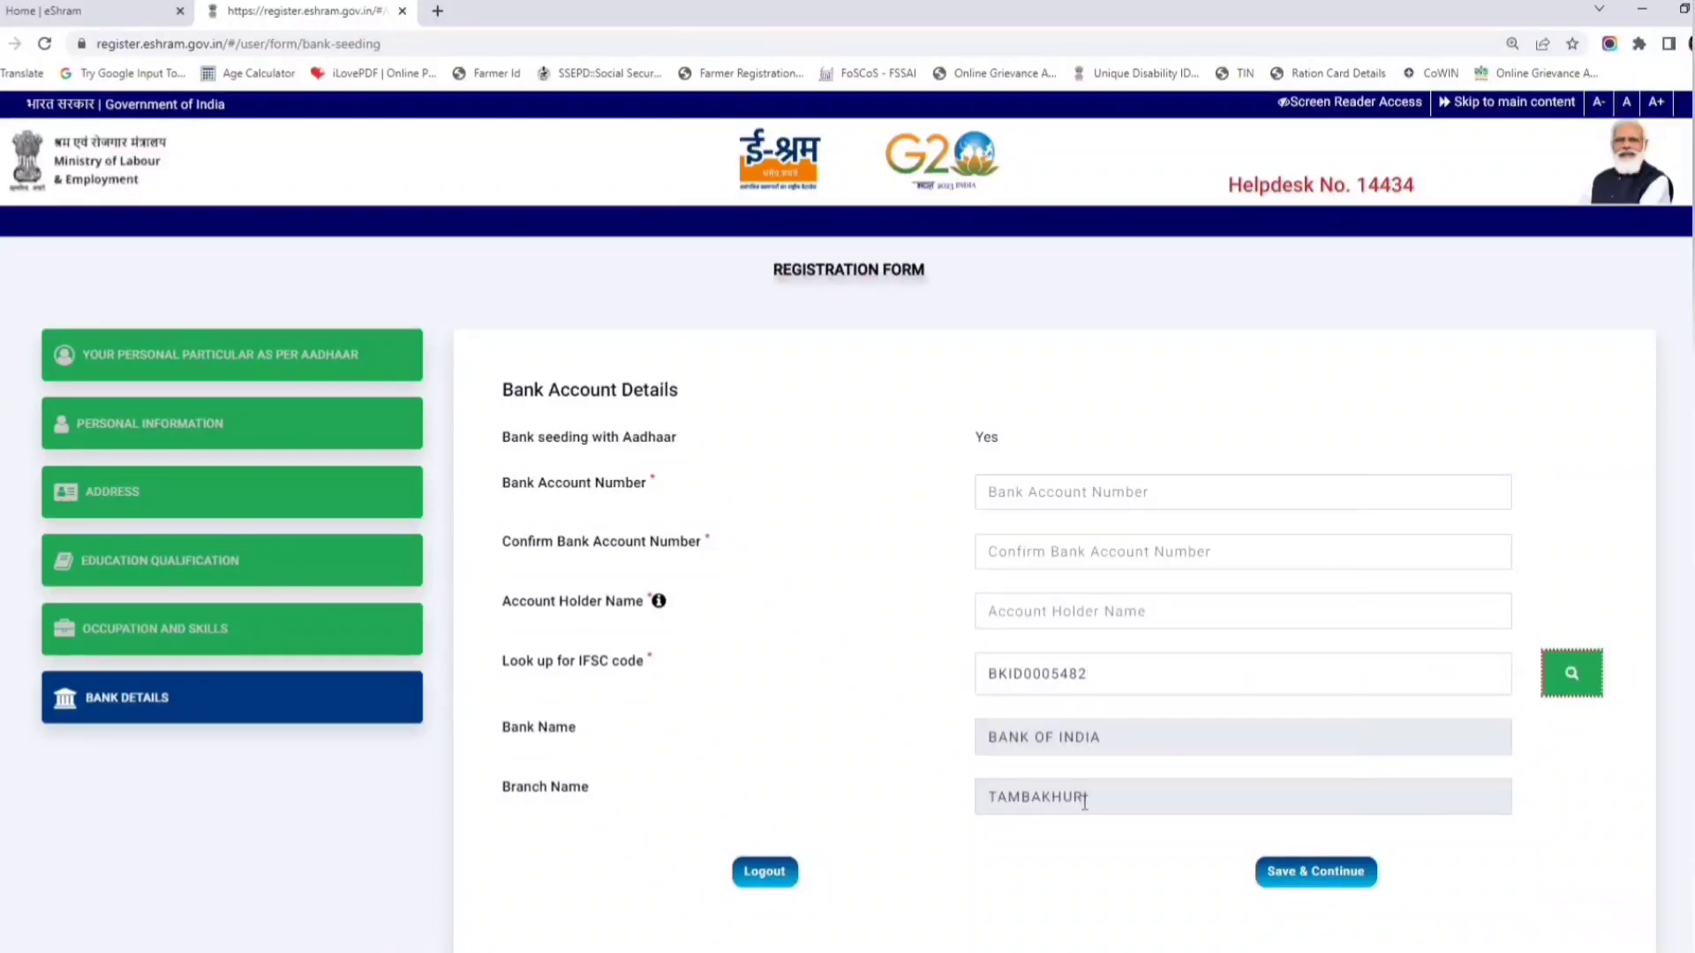
{"action": "scroll", "coordinate": [1084, 801], "scroll_direction": "down", "scroll_amount": 1}
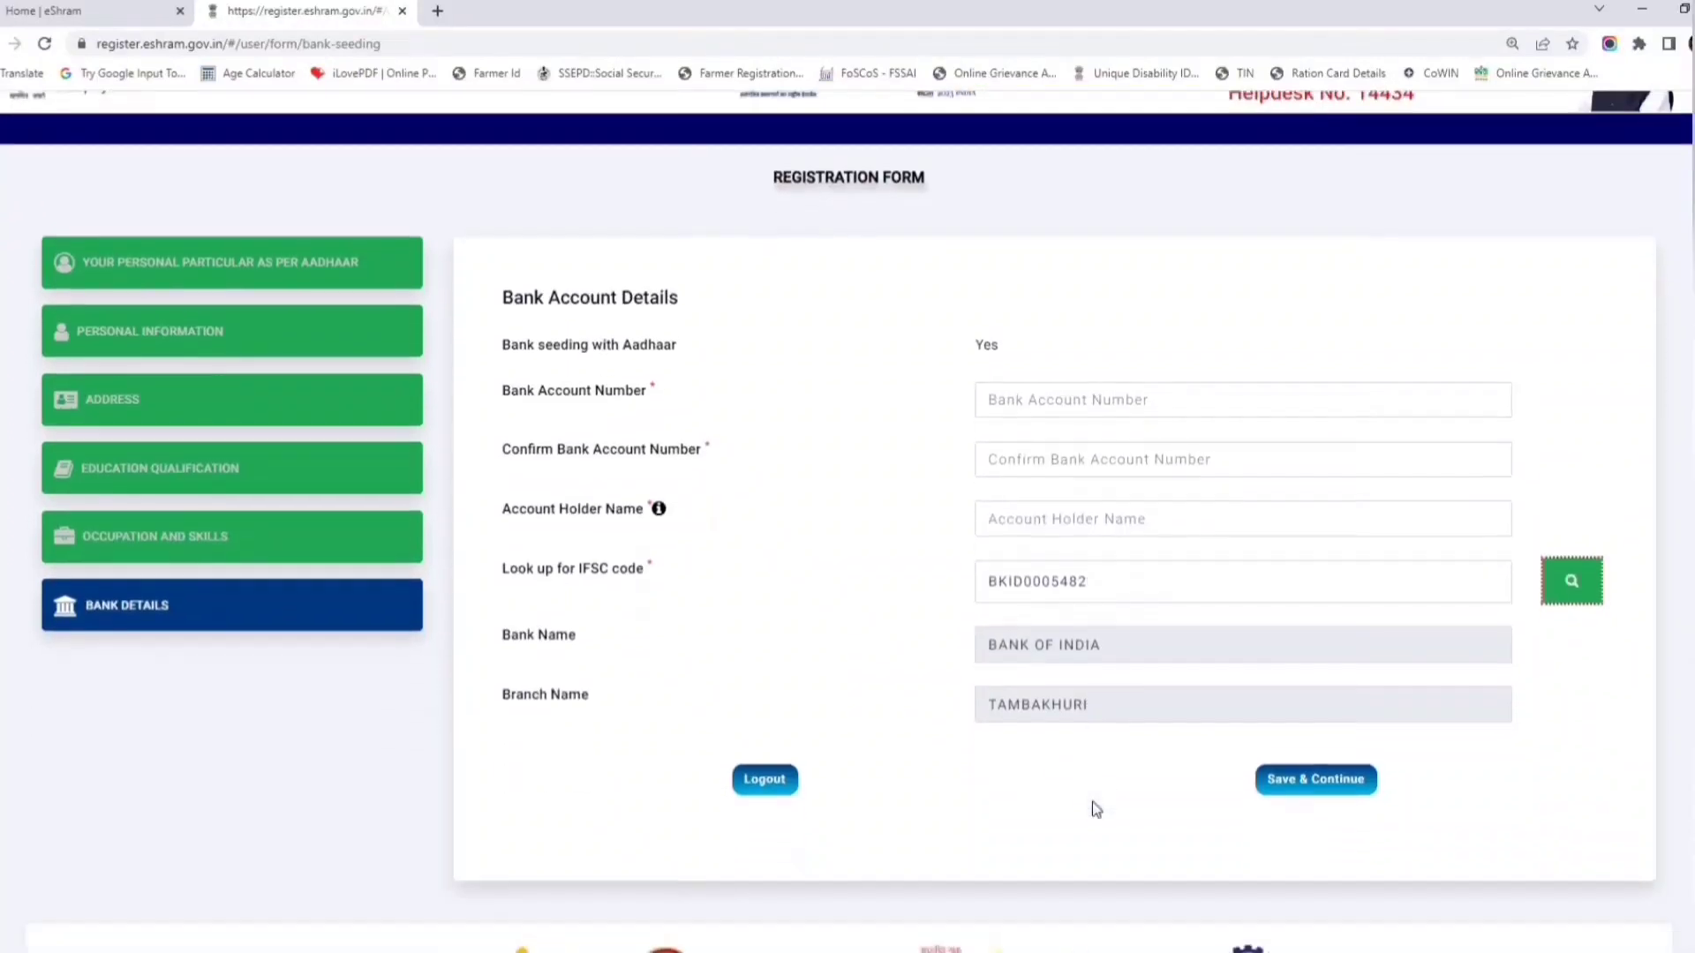
{"action": "left_click", "coordinate": [1313, 780]}
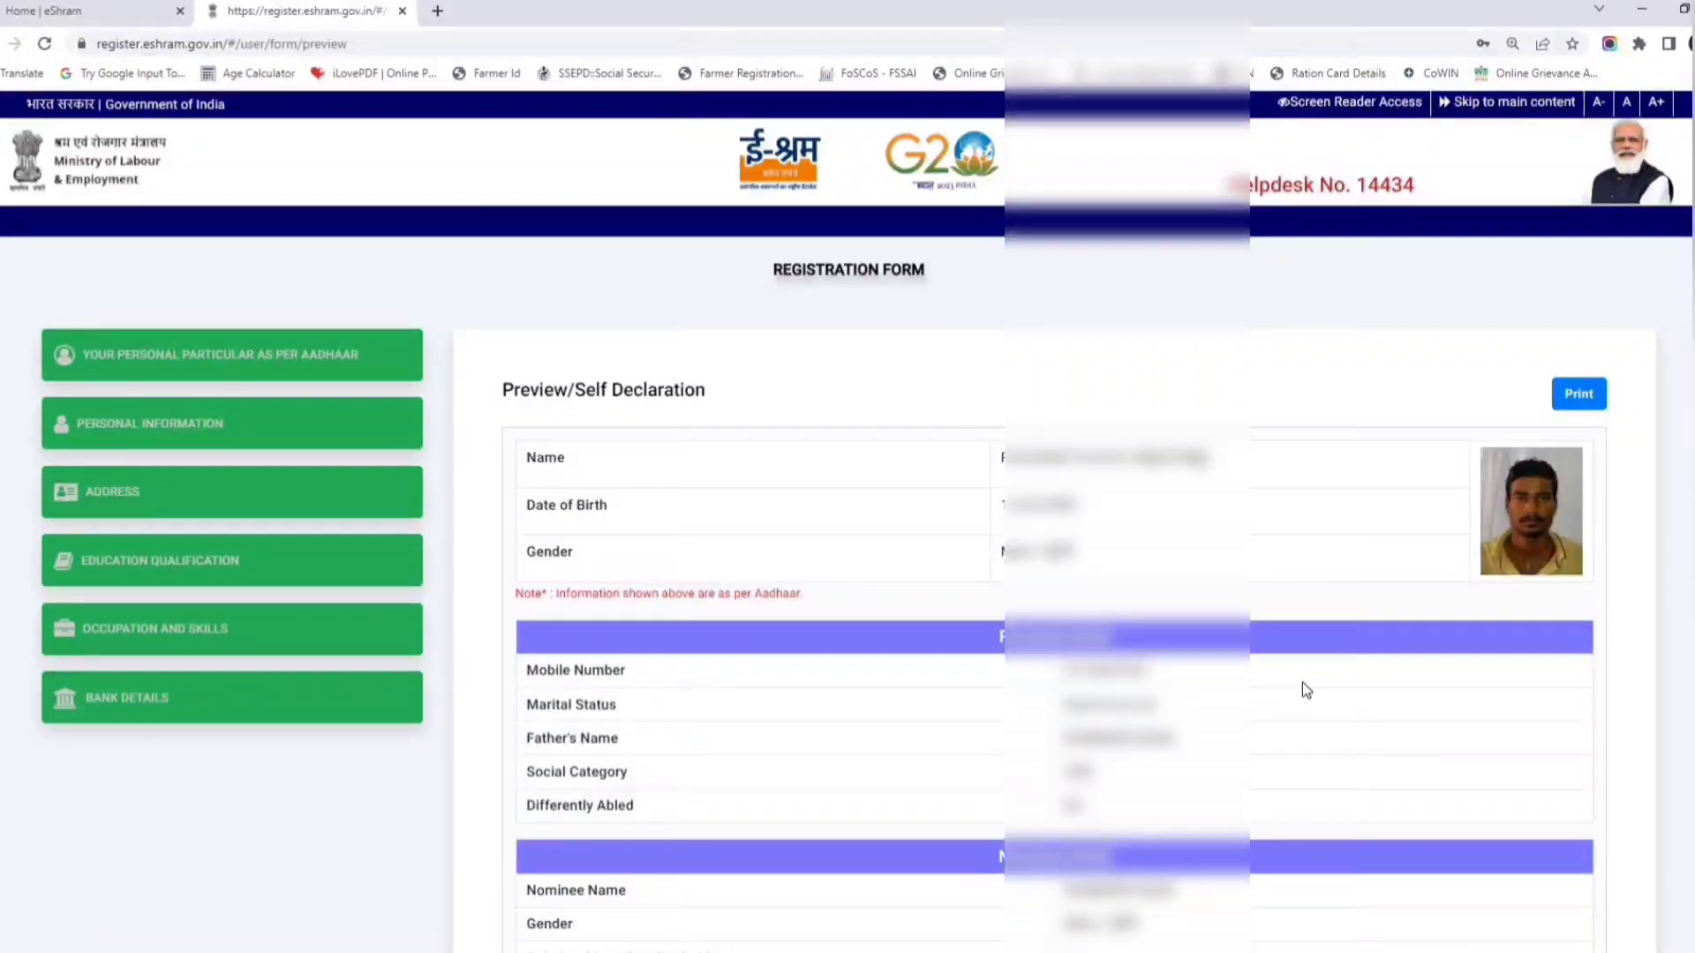
Step: Tick the self-declaration, answer Yes to looking for a job, and submit the registration
{"action": "scroll", "coordinate": [1302, 683], "scroll_direction": "down", "scroll_amount": 2}
{"action": "scroll", "coordinate": [1302, 682], "scroll_direction": "down", "scroll_amount": 9}
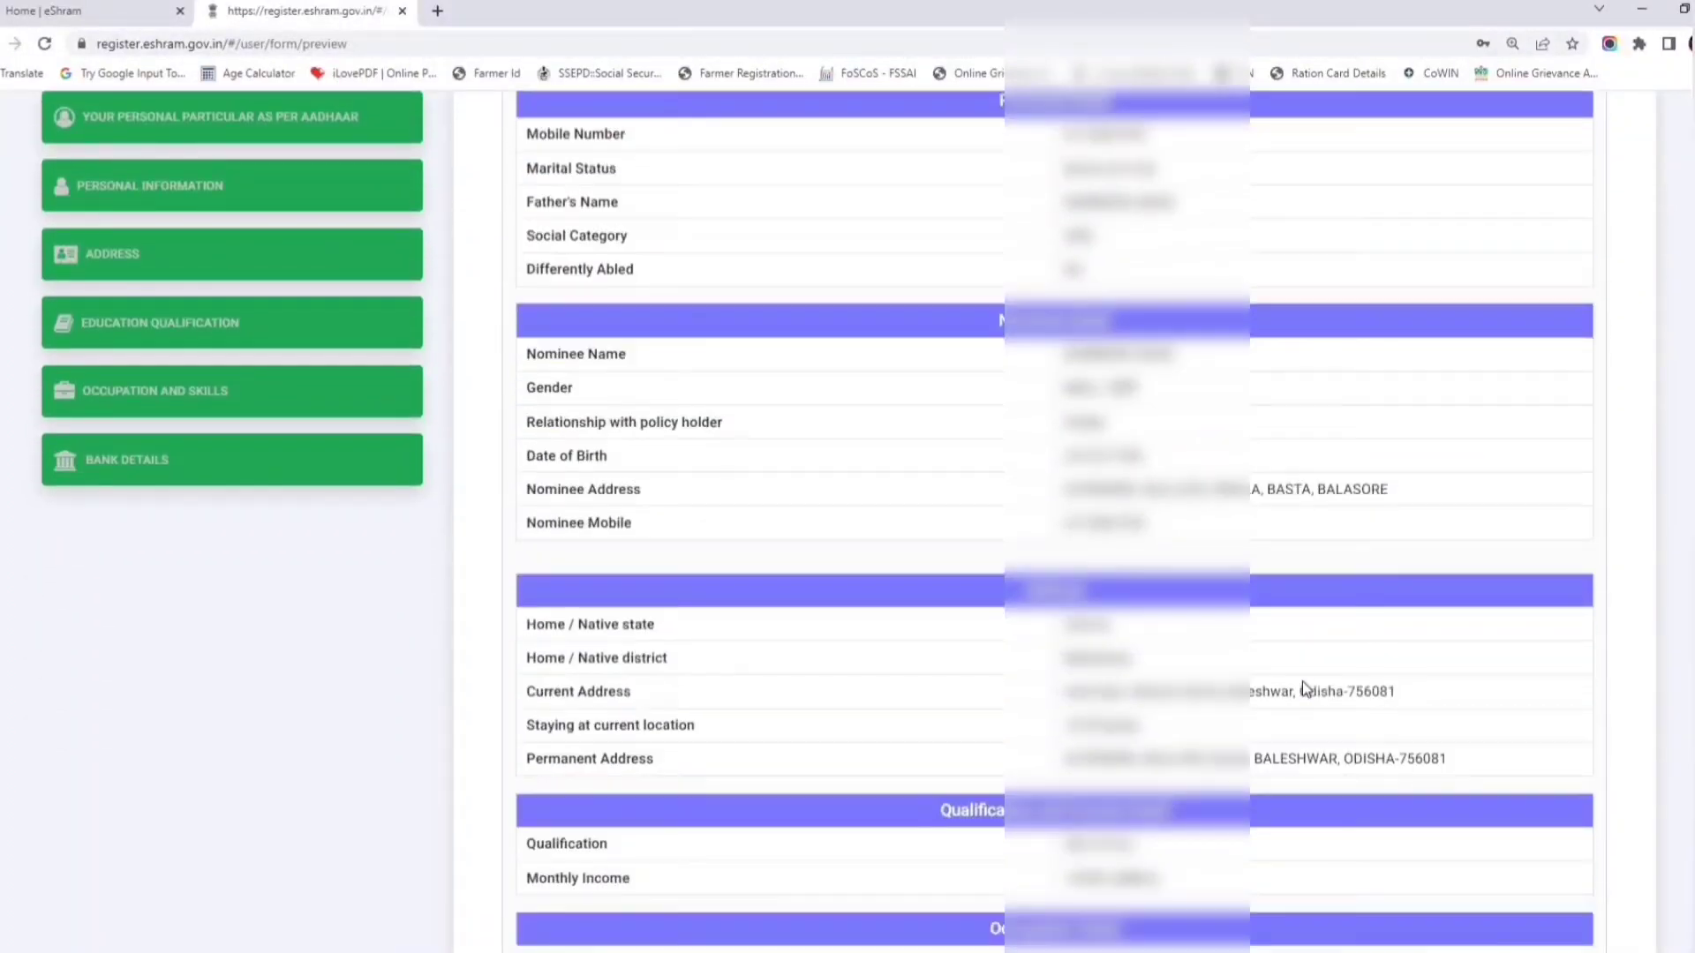
{"action": "scroll", "coordinate": [1302, 682], "scroll_direction": "down", "scroll_amount": 7}
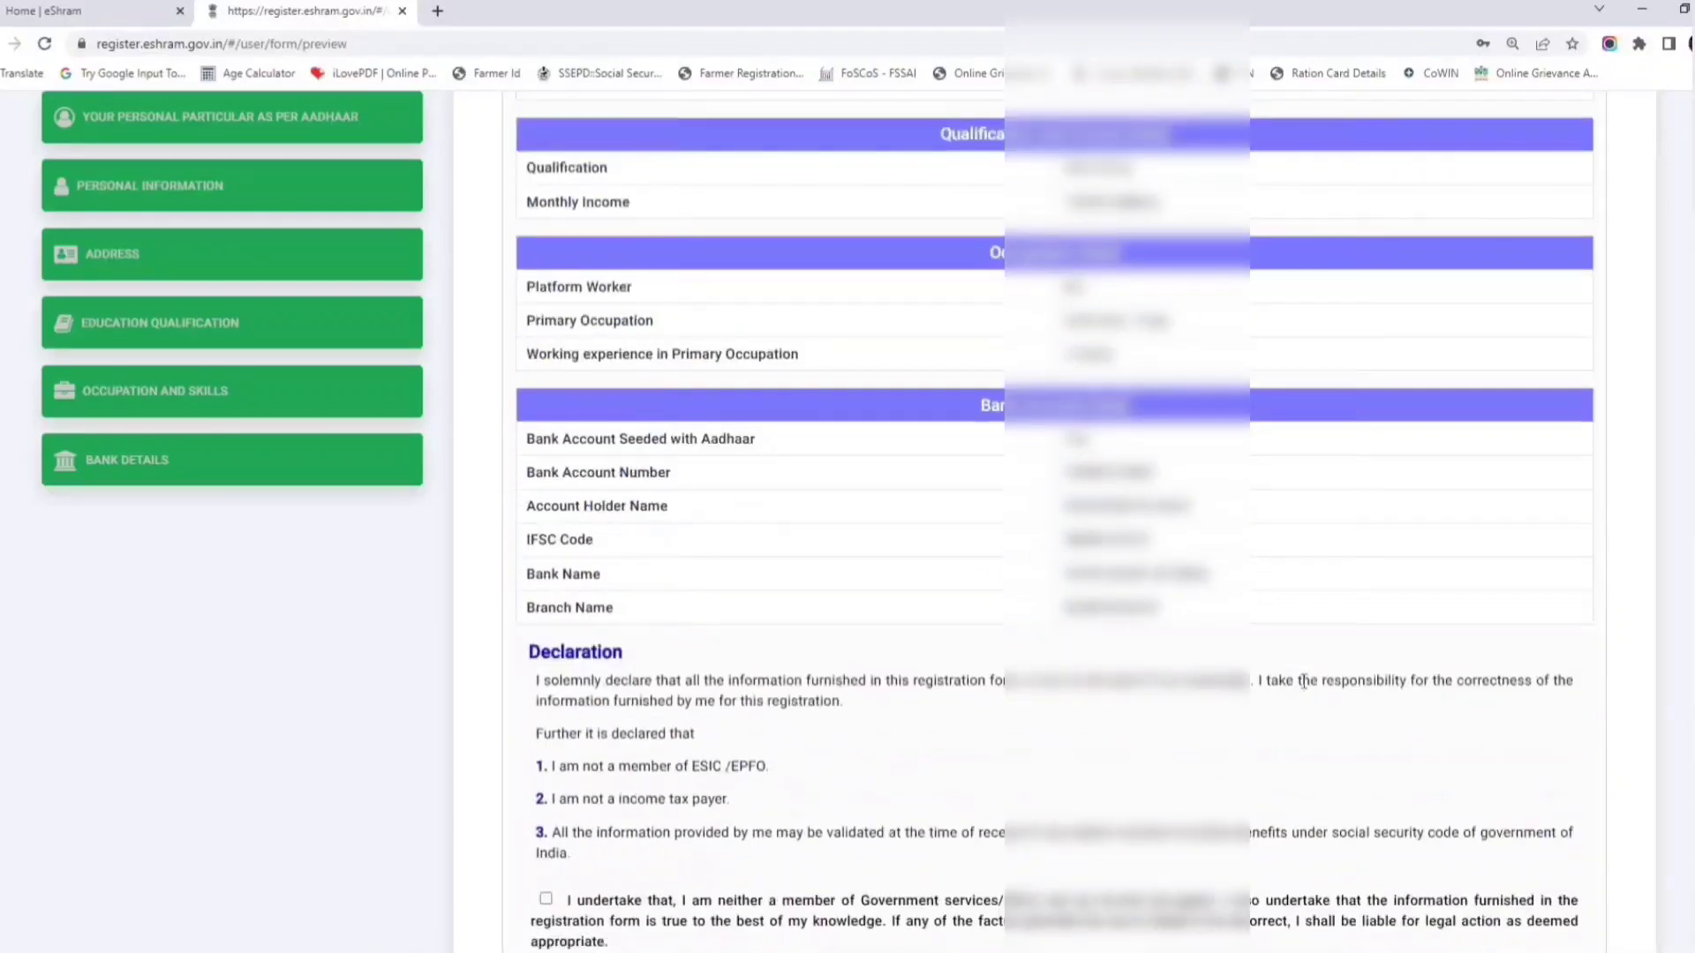
{"action": "scroll", "coordinate": [1301, 681], "scroll_direction": "down", "scroll_amount": 1}
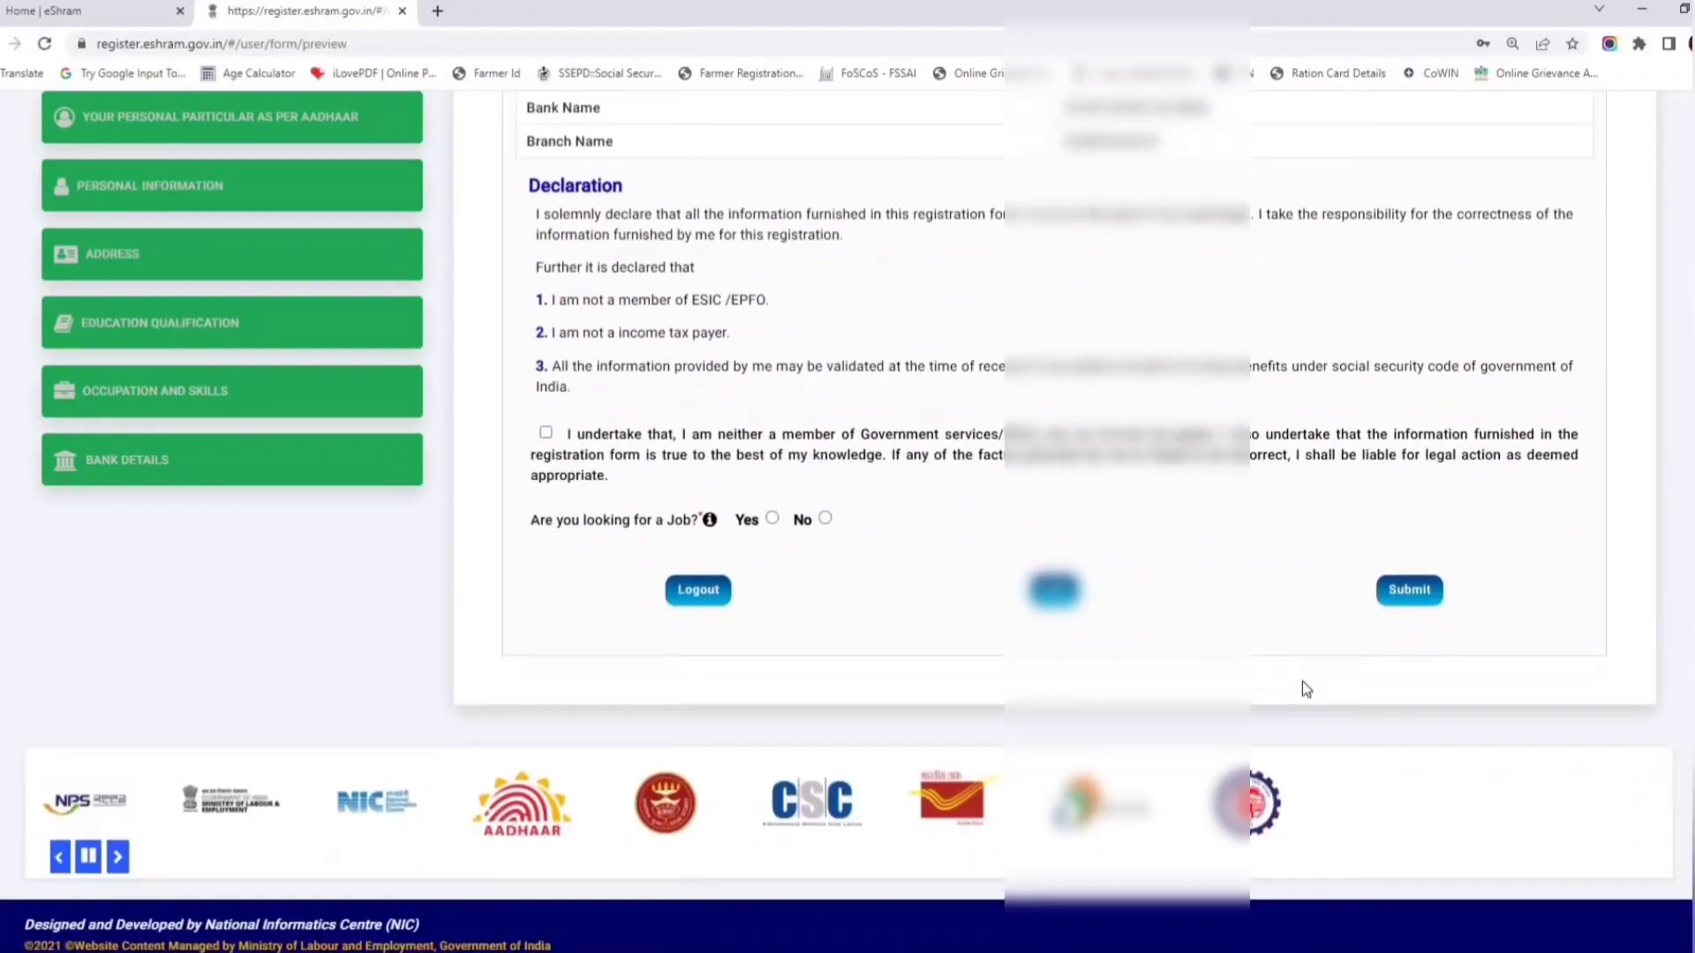
{"action": "left_click", "coordinate": [547, 430]}
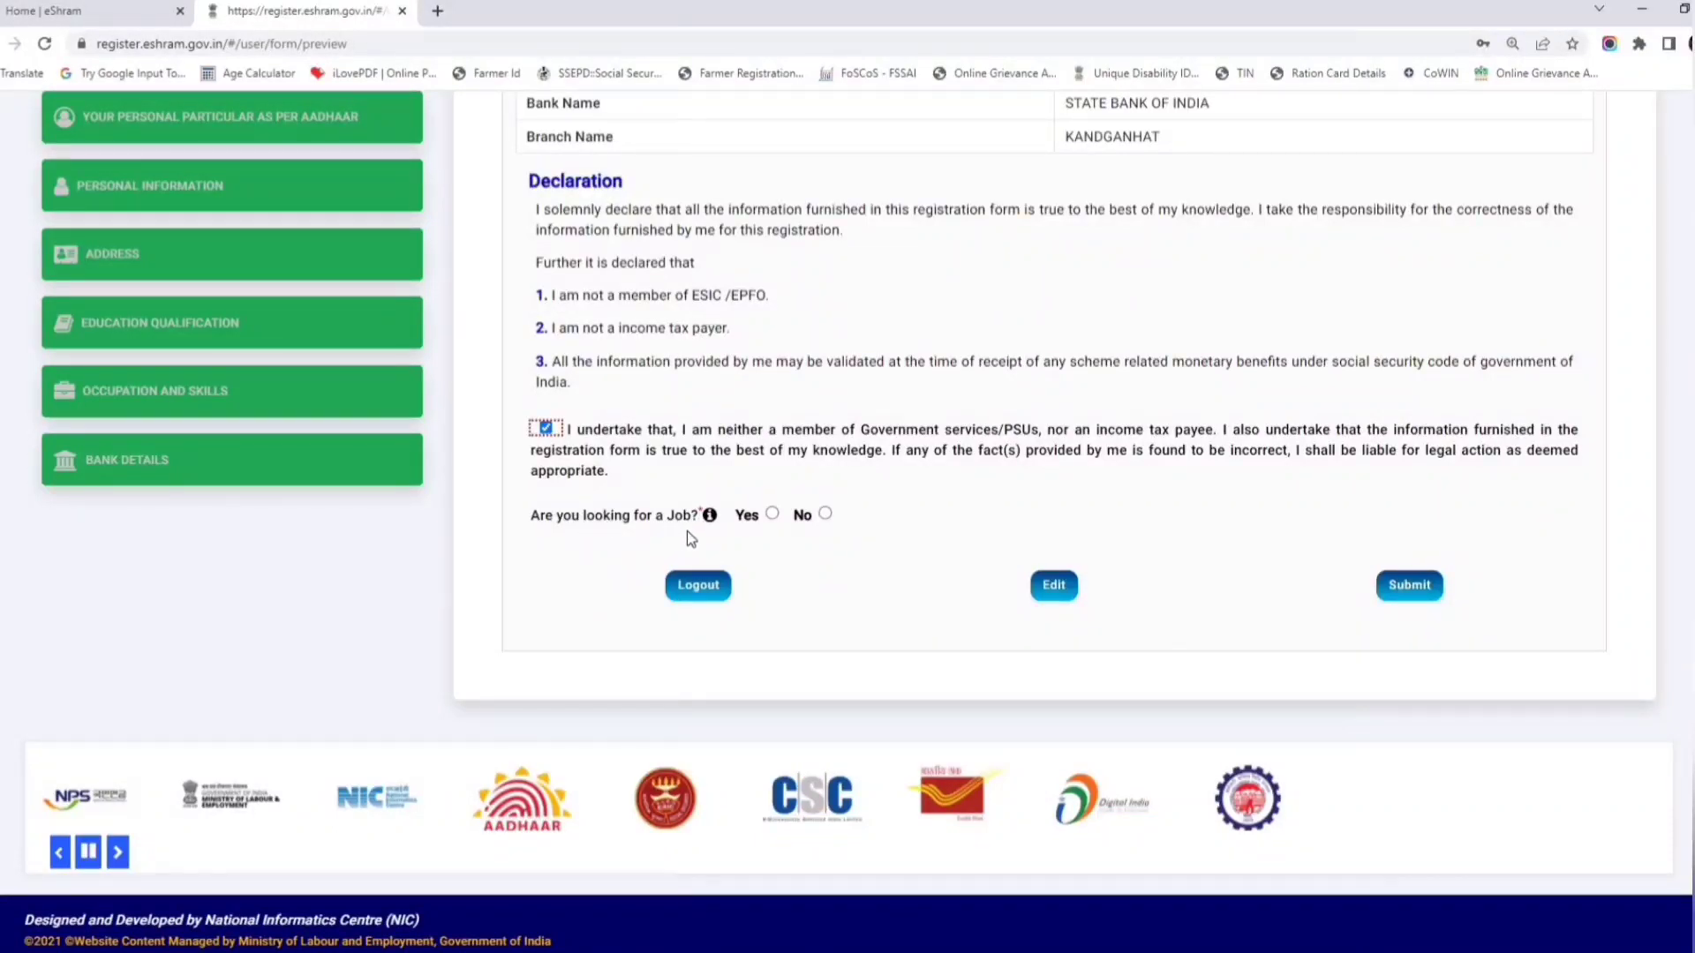
{"action": "left_click", "coordinate": [773, 515]}
{"action": "left_click", "coordinate": [1414, 590]}
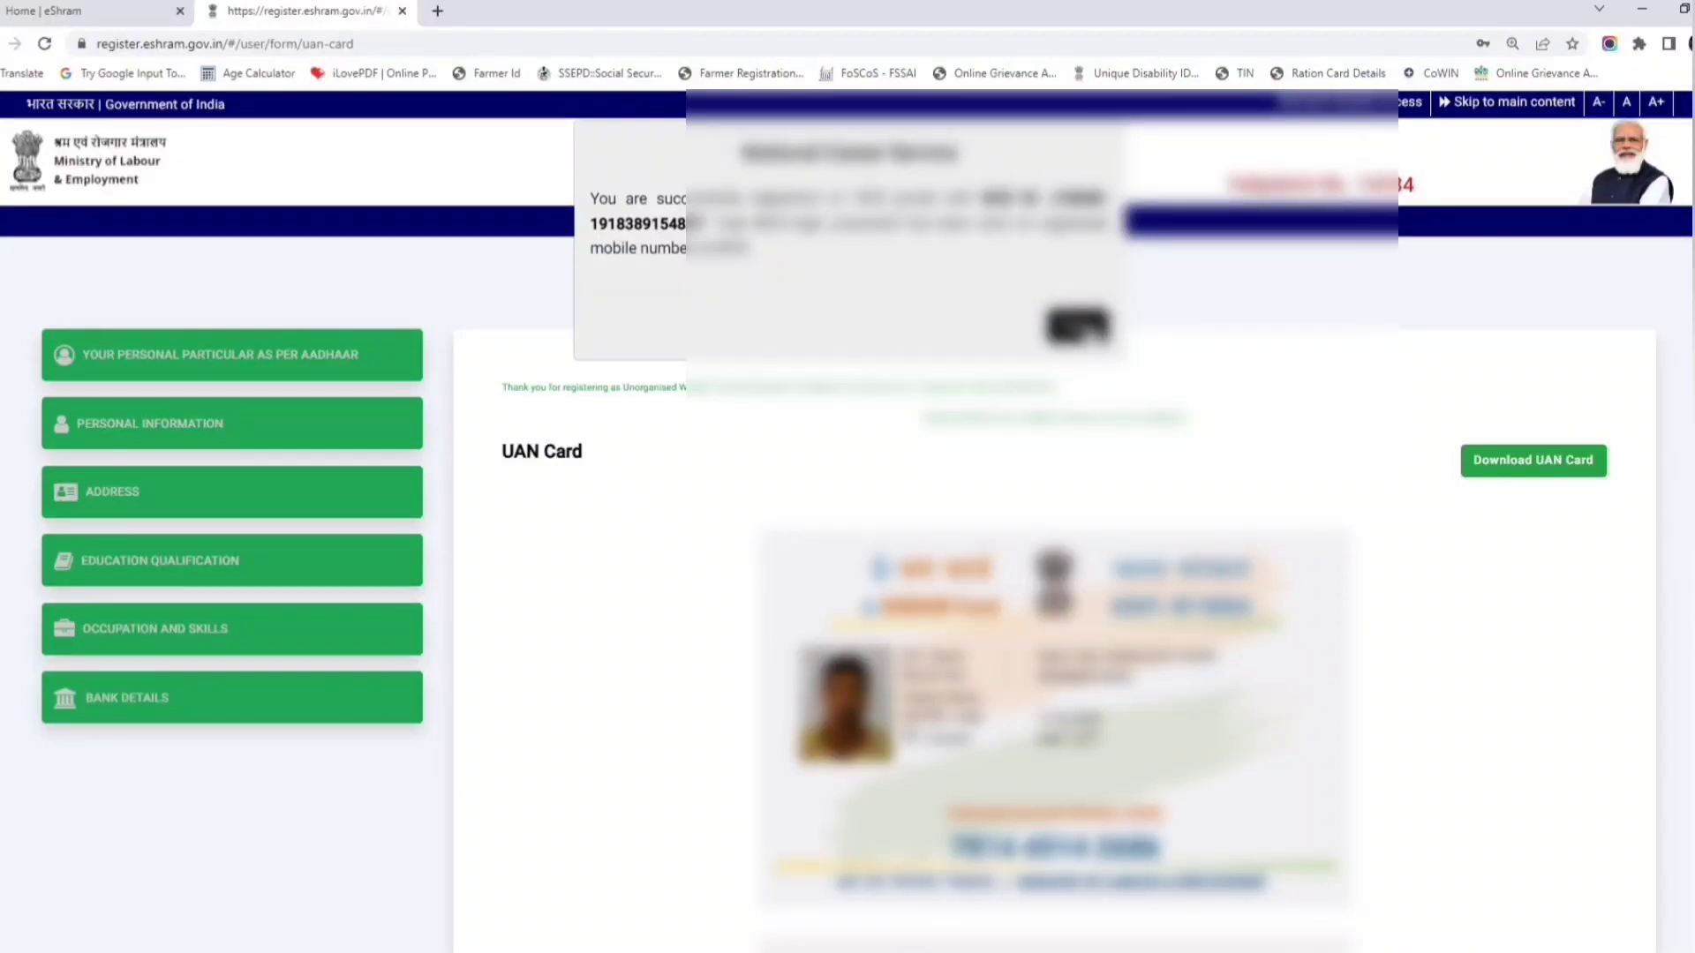
Step: Dismiss the success message and click Complete Registration below the UAN card
{"action": "left_click", "coordinate": [1079, 329]}
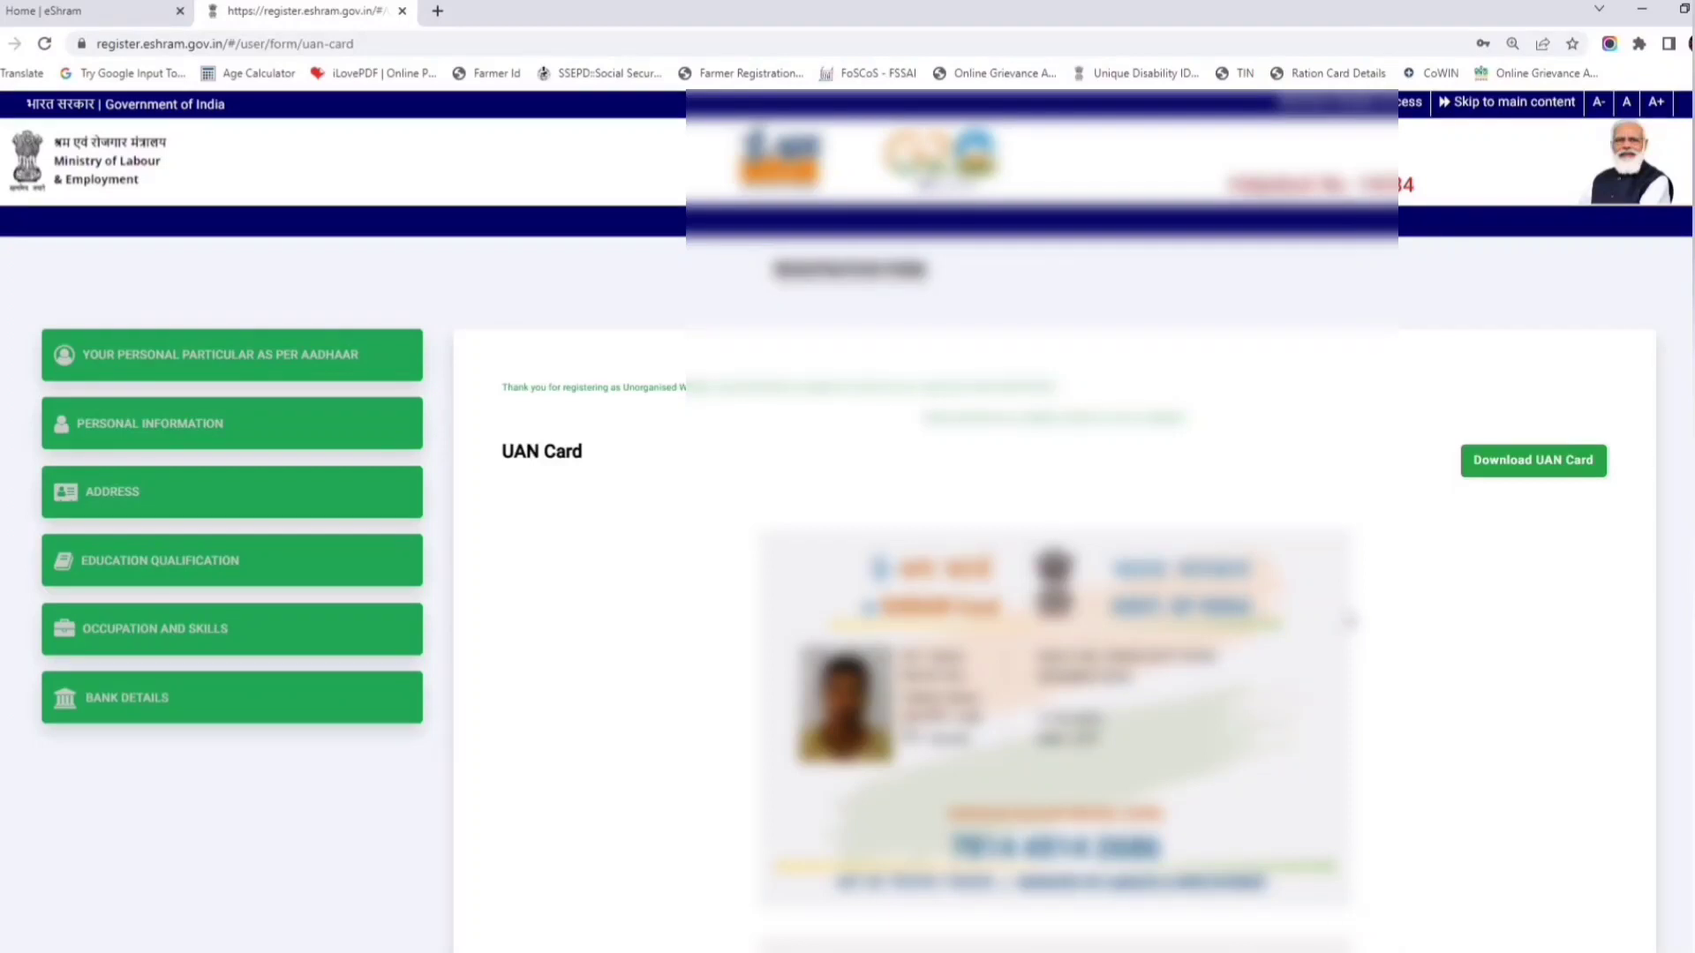
{"action": "scroll", "coordinate": [1348, 621], "scroll_direction": "down", "scroll_amount": 3}
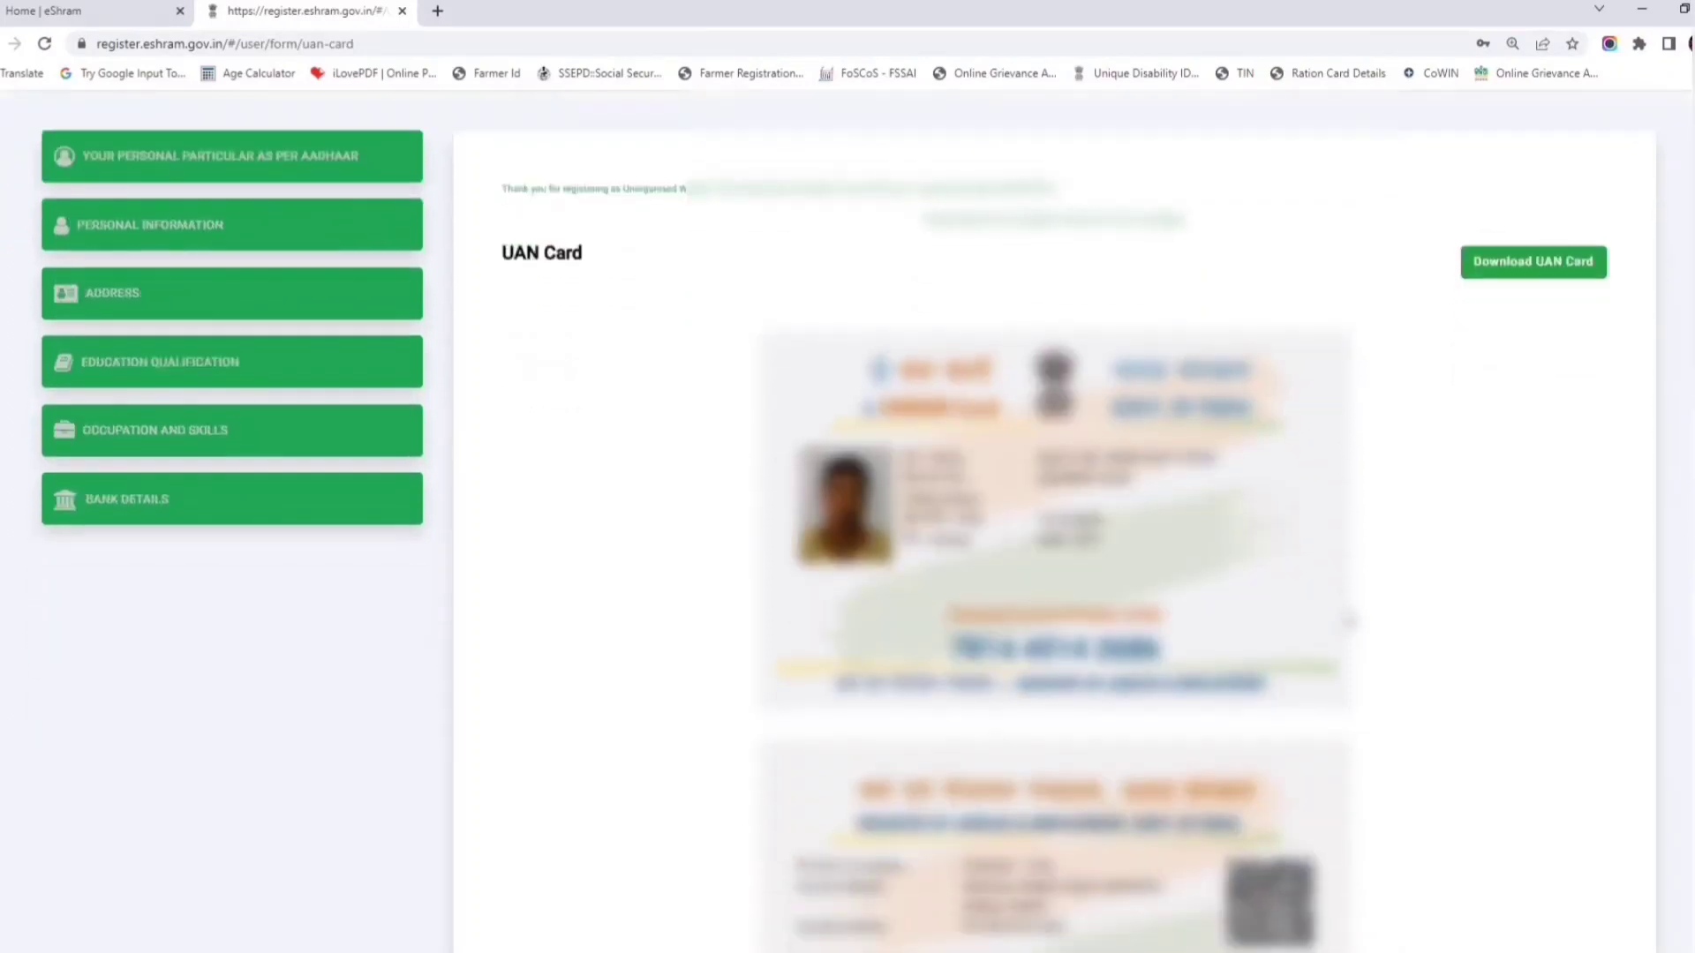
{"action": "scroll", "coordinate": [1348, 621], "scroll_direction": "down", "scroll_amount": 3}
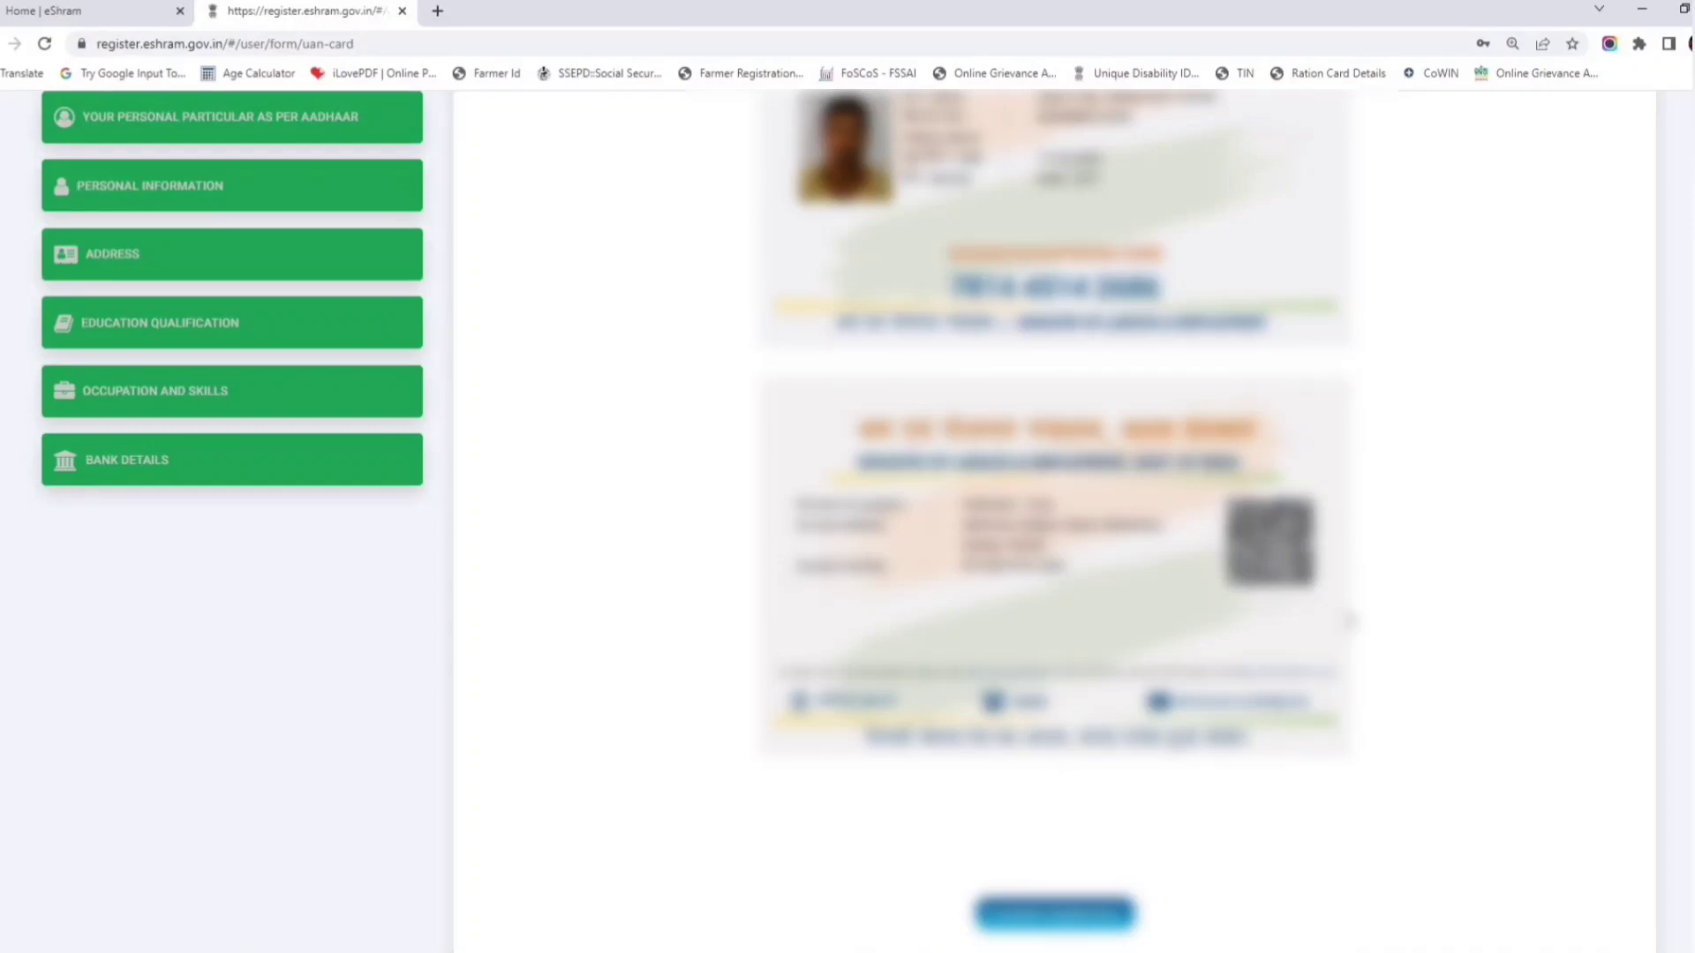
{"action": "scroll", "coordinate": [1348, 622], "scroll_direction": "down", "scroll_amount": 3}
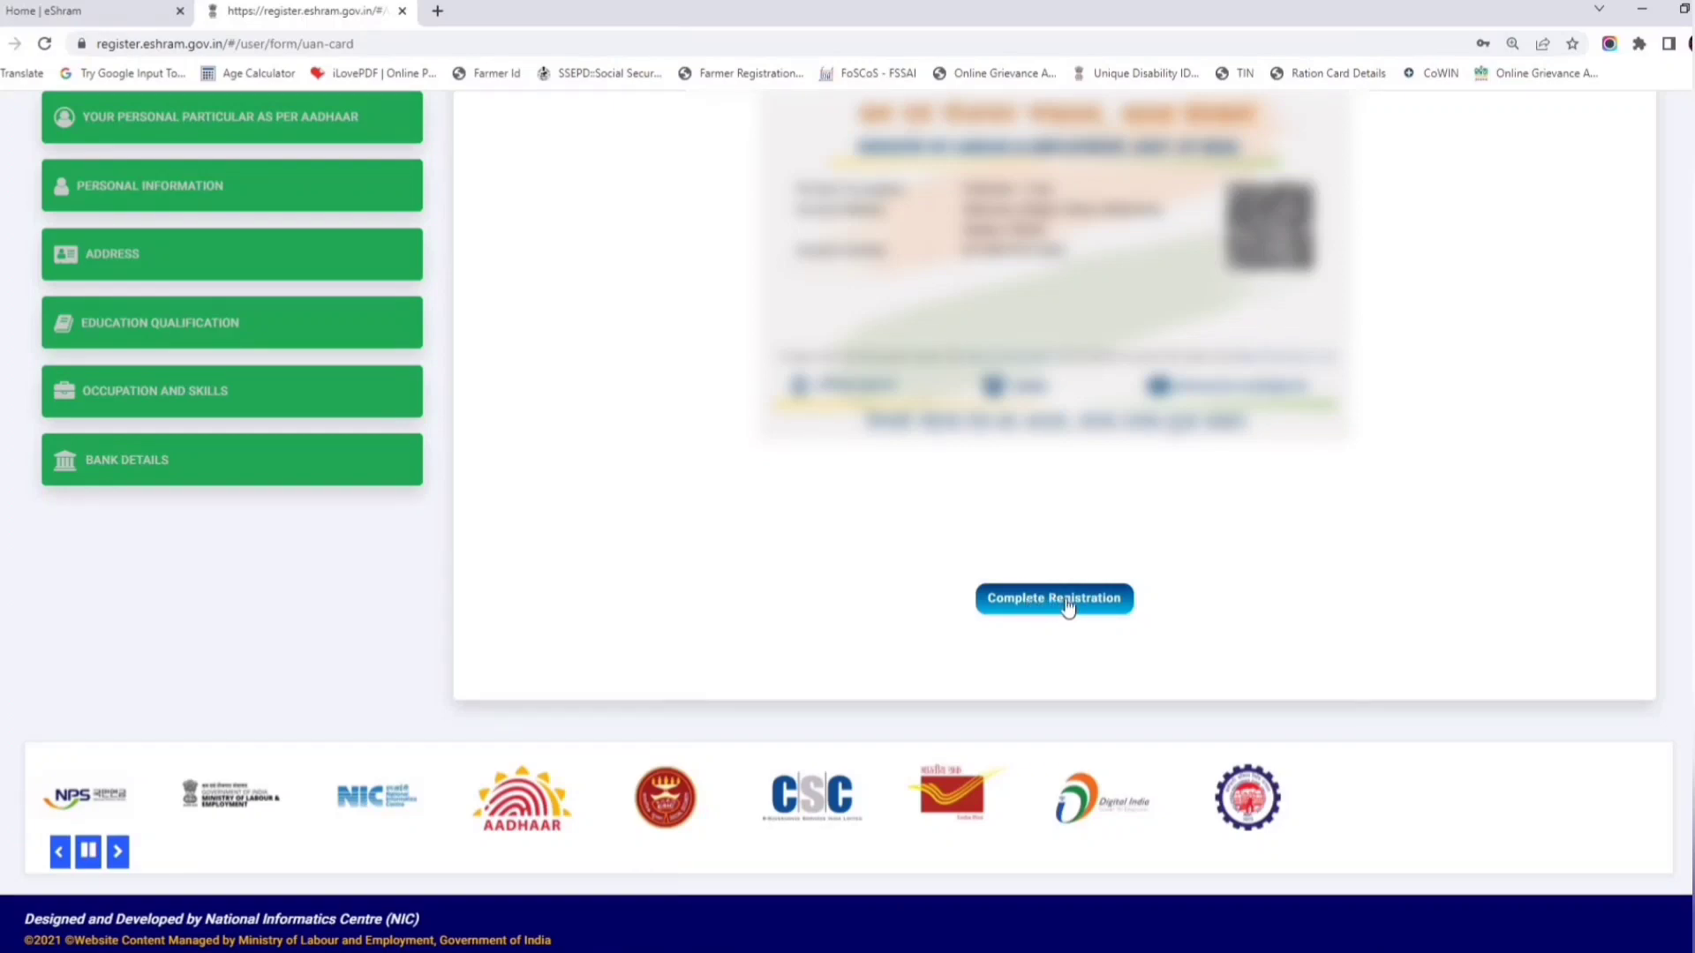
{"action": "left_click", "coordinate": [1068, 606]}
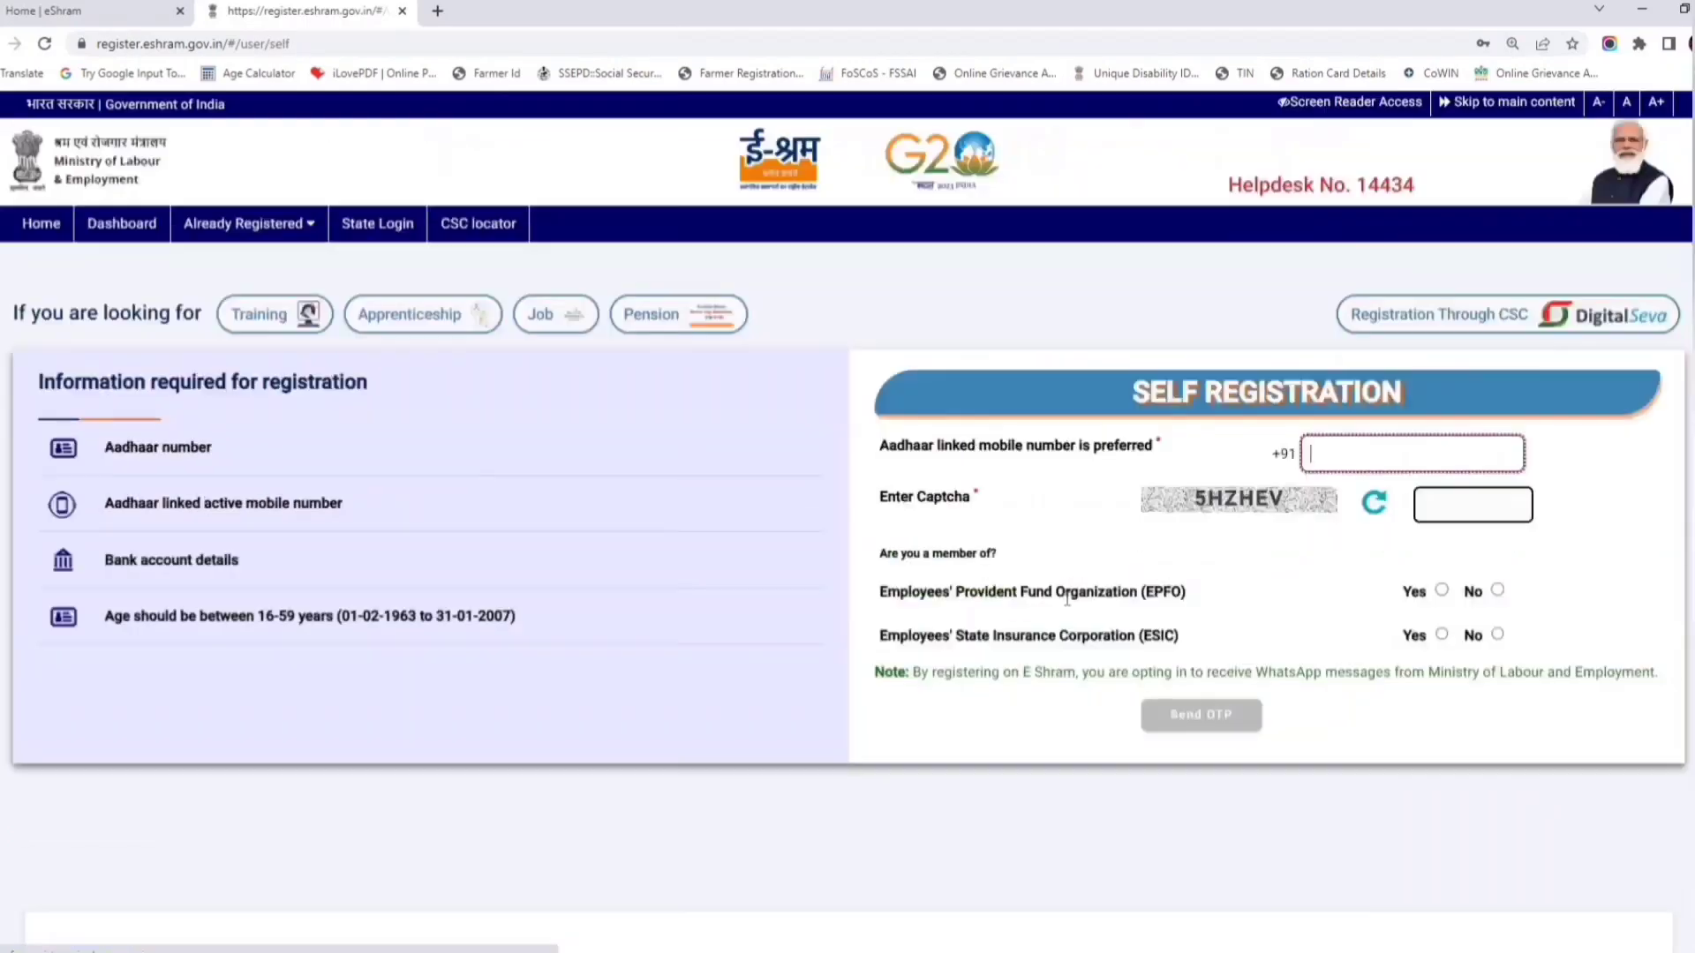